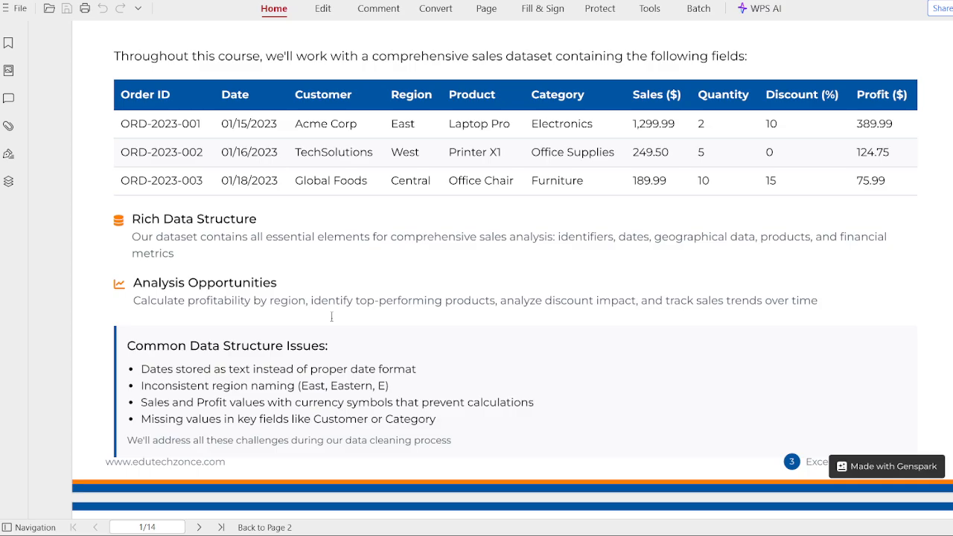
Read through the course slides, from the sales dataset fields and raw data challenges to the dashboard formatting best practices.
scroll(332, 317, "down", 2)
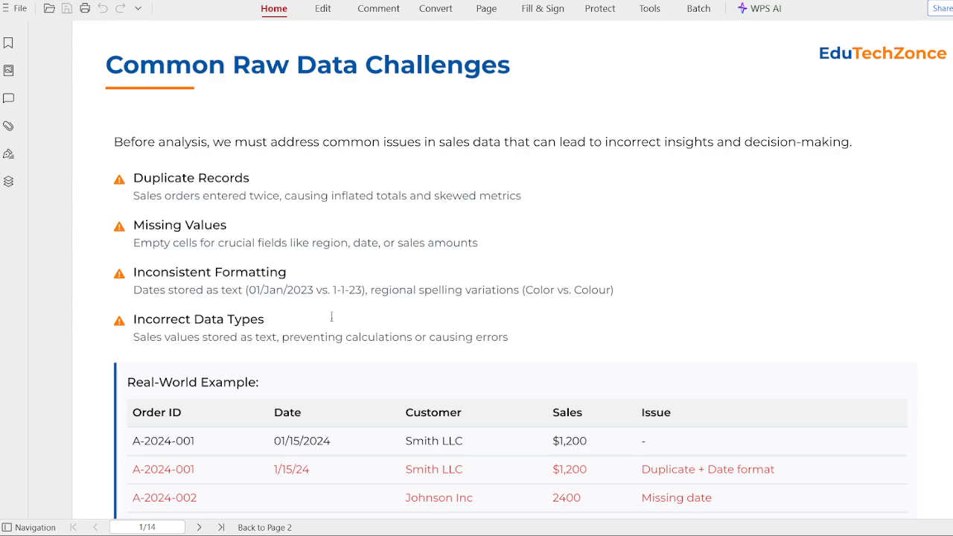
scroll(389, 266, "down", 8)
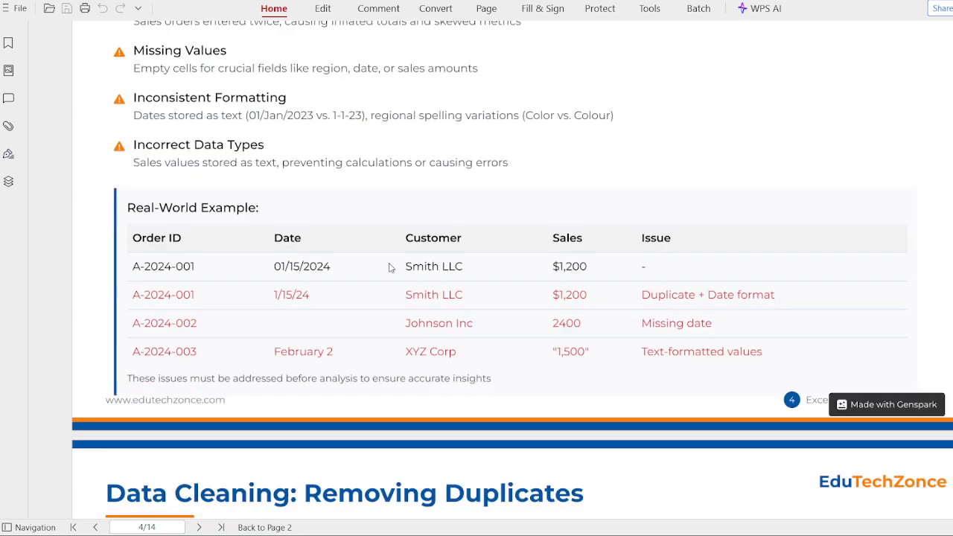
scroll(389, 267, "down", 2)
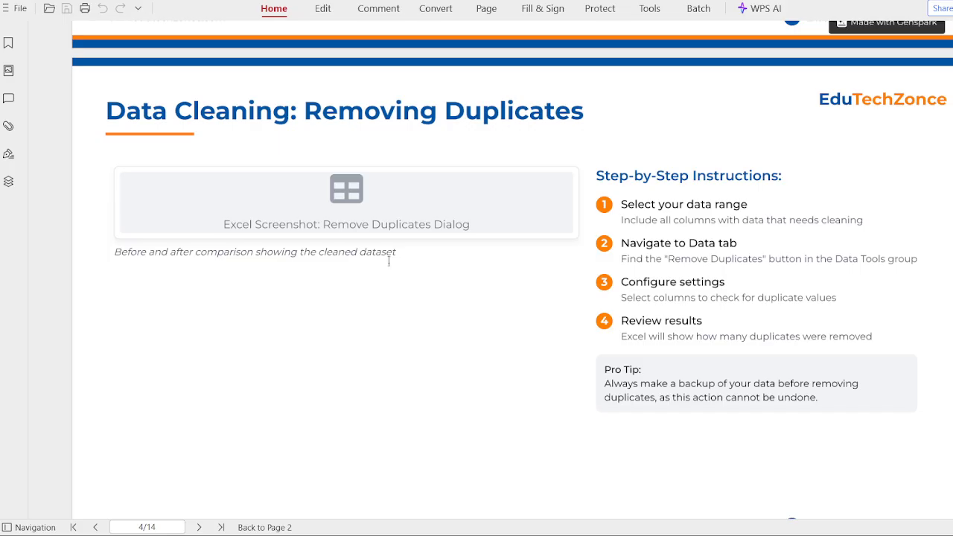
scroll(428, 256, "down", 3)
scroll(429, 256, "down", 1)
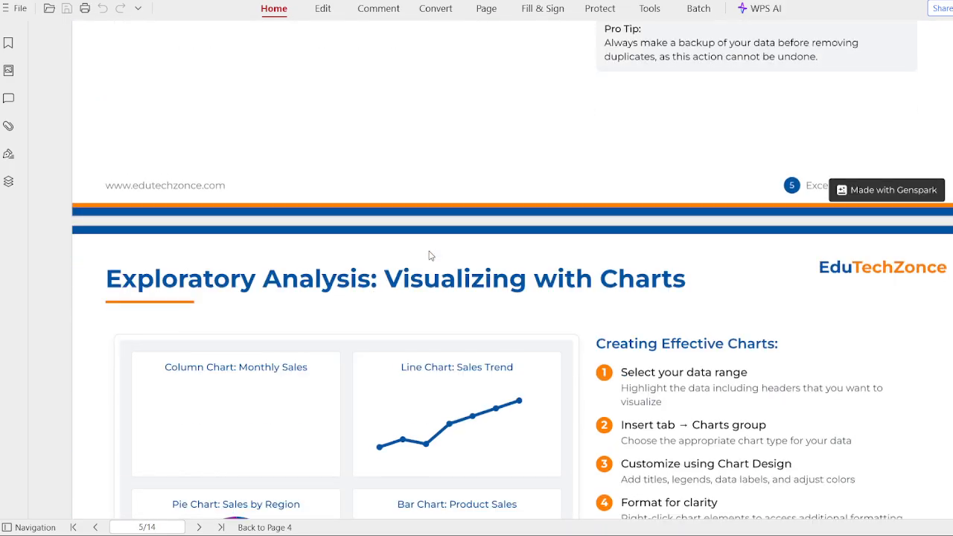
scroll(429, 256, "down", 3)
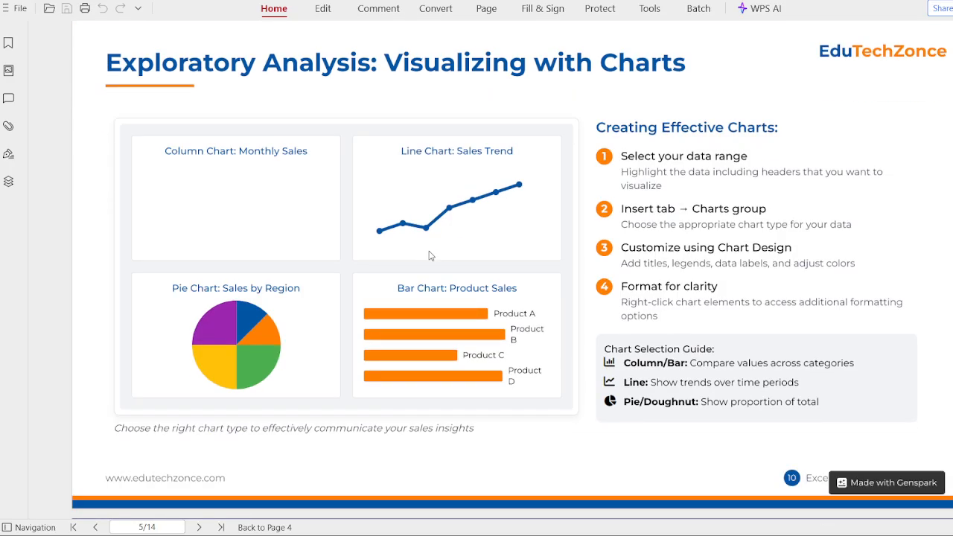
scroll(429, 256, "down", 5)
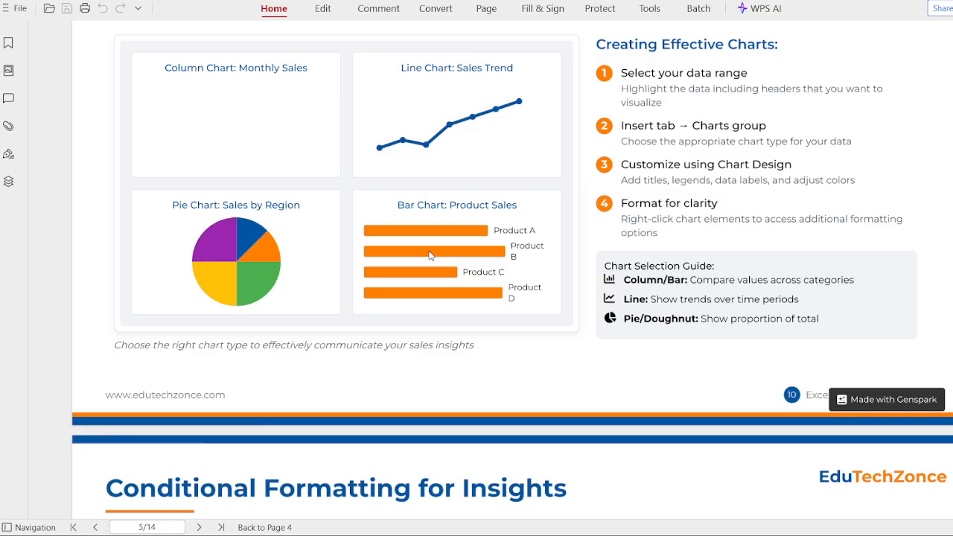
scroll(429, 256, "down", 2)
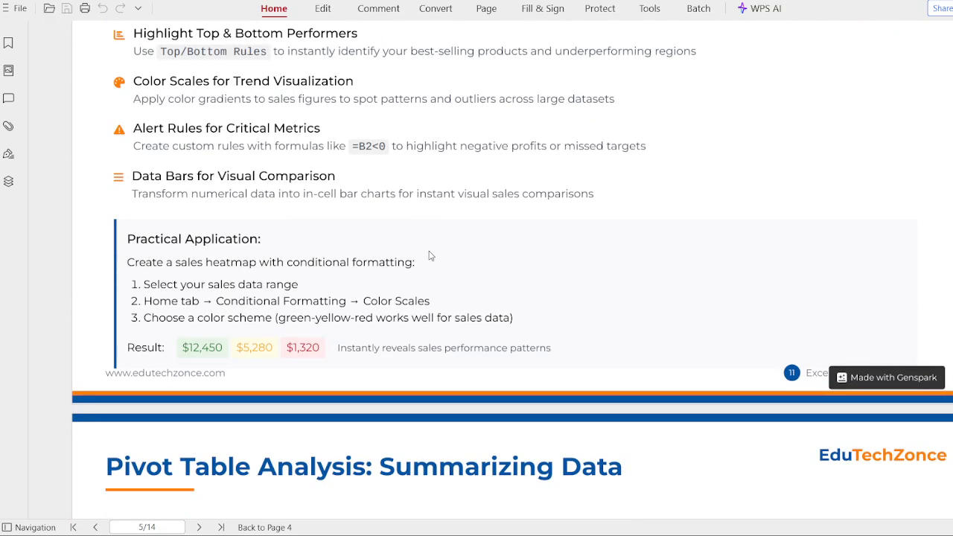
scroll(429, 256, "up", 2)
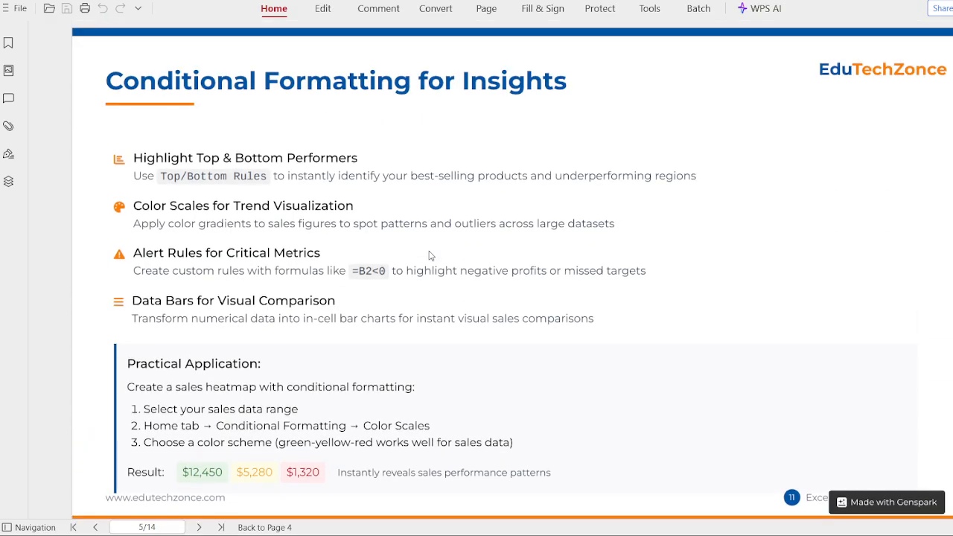
scroll(328, 230, "down", 3)
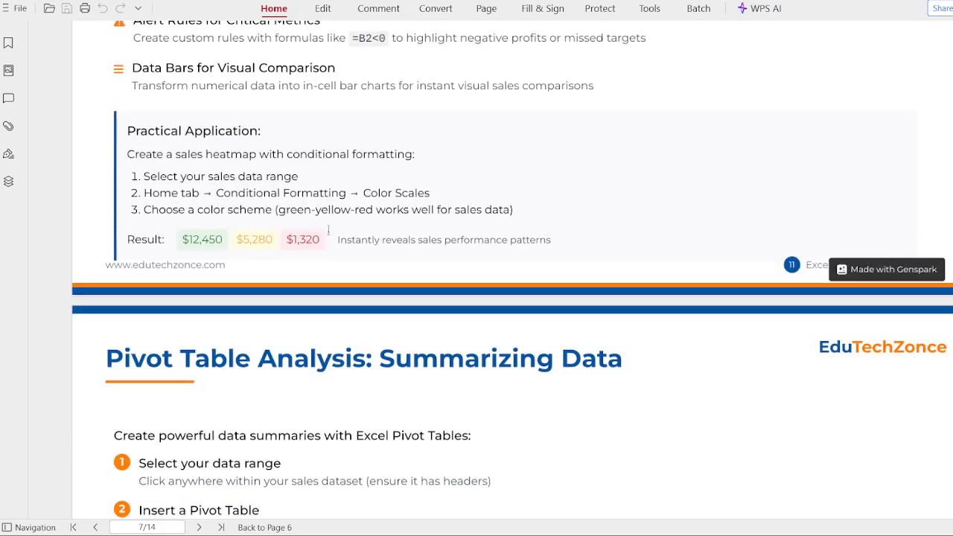
scroll(327, 231, "down", 6)
scroll(328, 230, "down", 15)
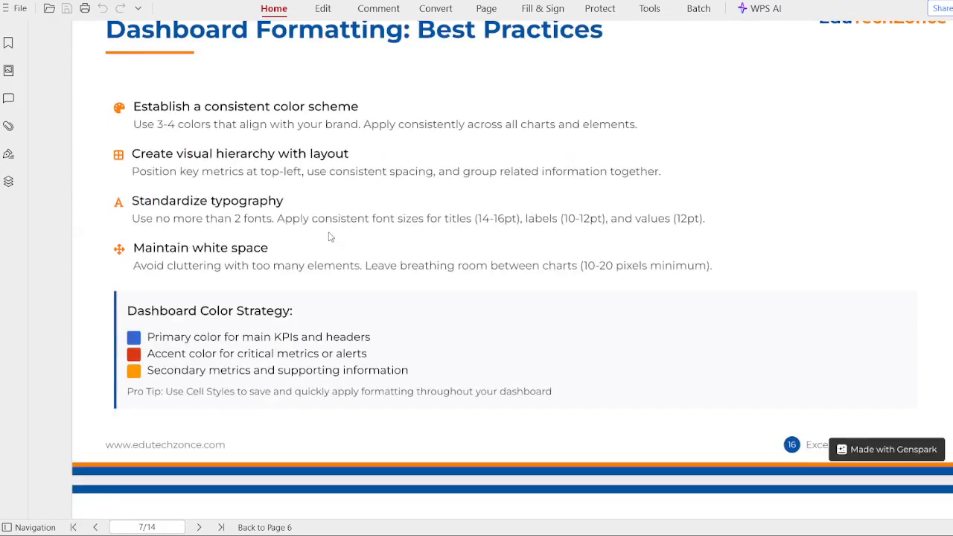
scroll(330, 237, "down", 20)
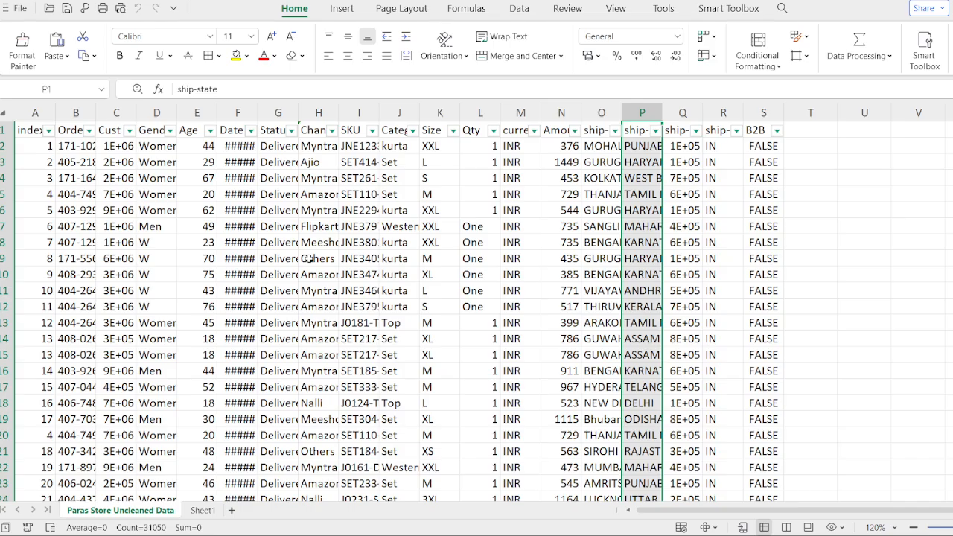
Examine the order records in the Paras Store Uncleaned Data sheet, then return to its first rows.
scroll(309, 258, "down", 20)
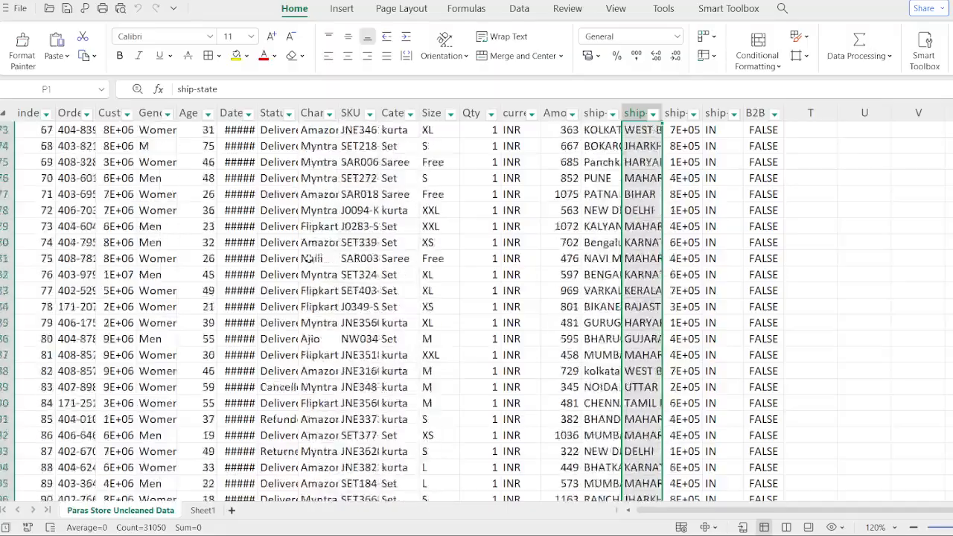
scroll(309, 259, "down", 20)
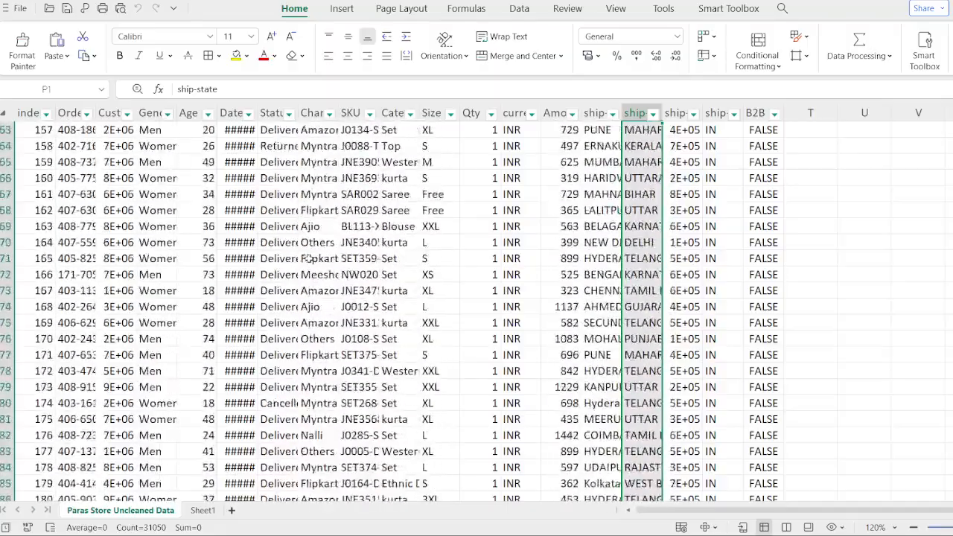
scroll(307, 256, "down", 5)
scroll(307, 257, "up", 7)
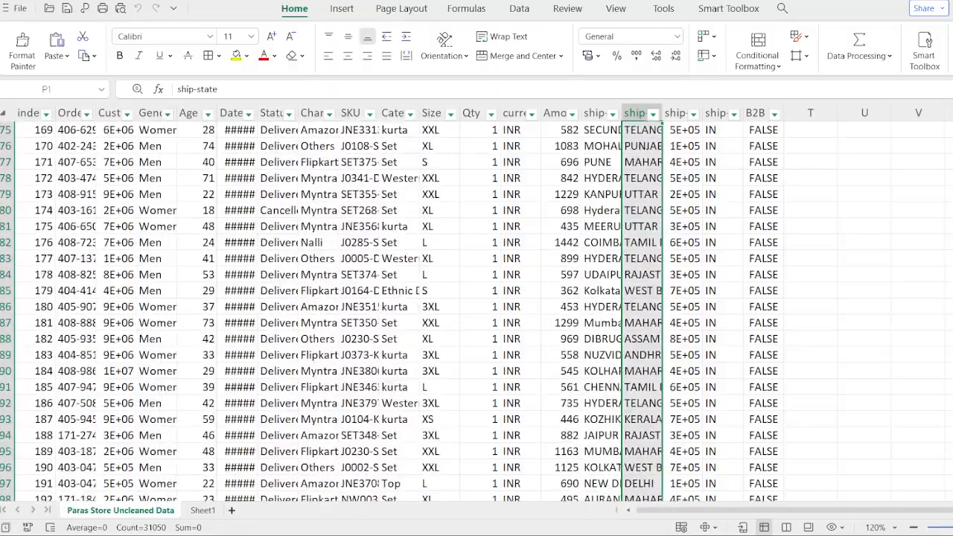
scroll(348, 462, "up", 20)
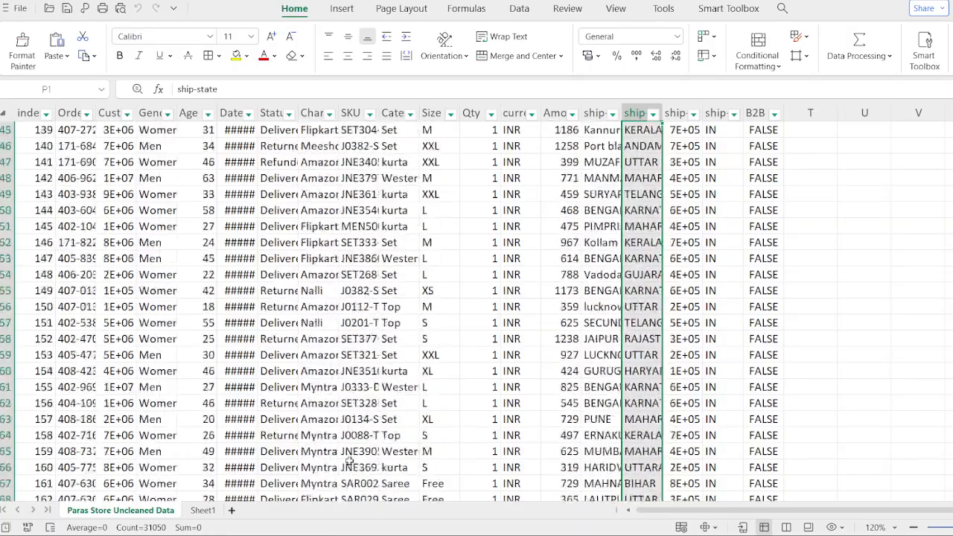
scroll(348, 462, "up", 20)
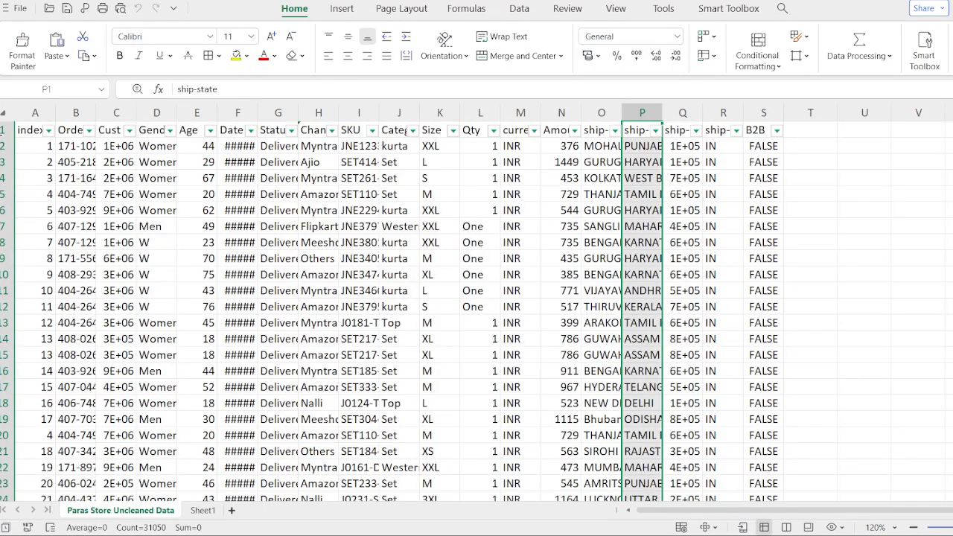
Select the entire Paras Store Uncleaned Data sheet and remove the filters from its header row.
left_click(3, 130)
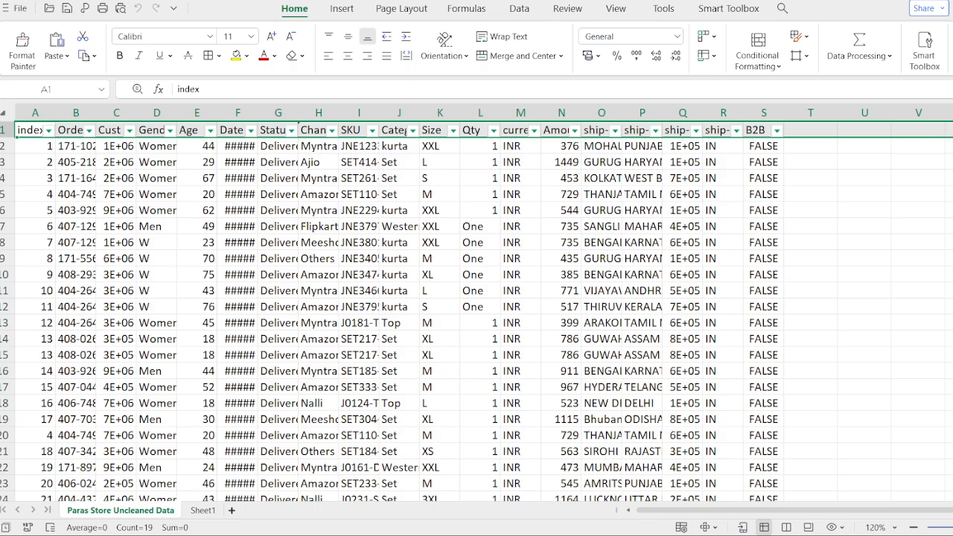
key("ctrl+a")
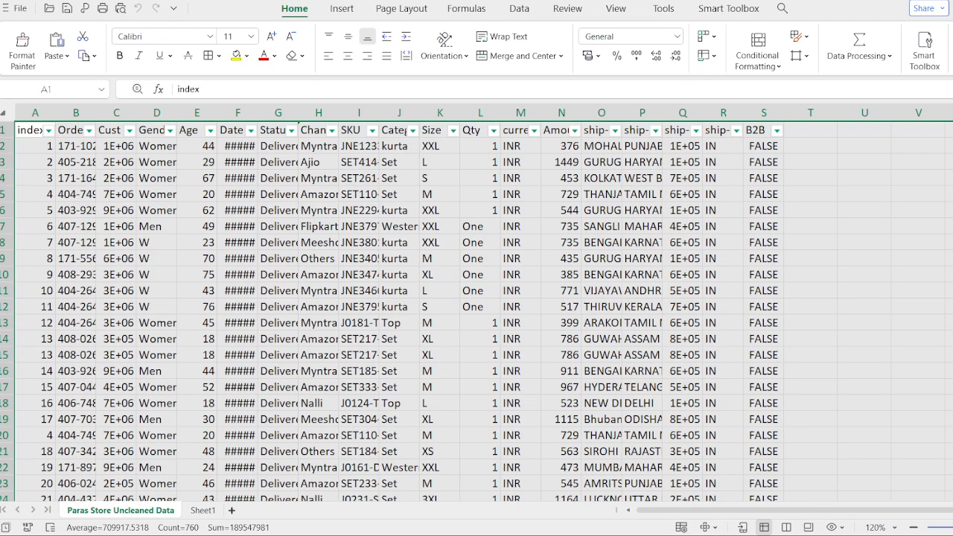
key("ctrl+shift+l")
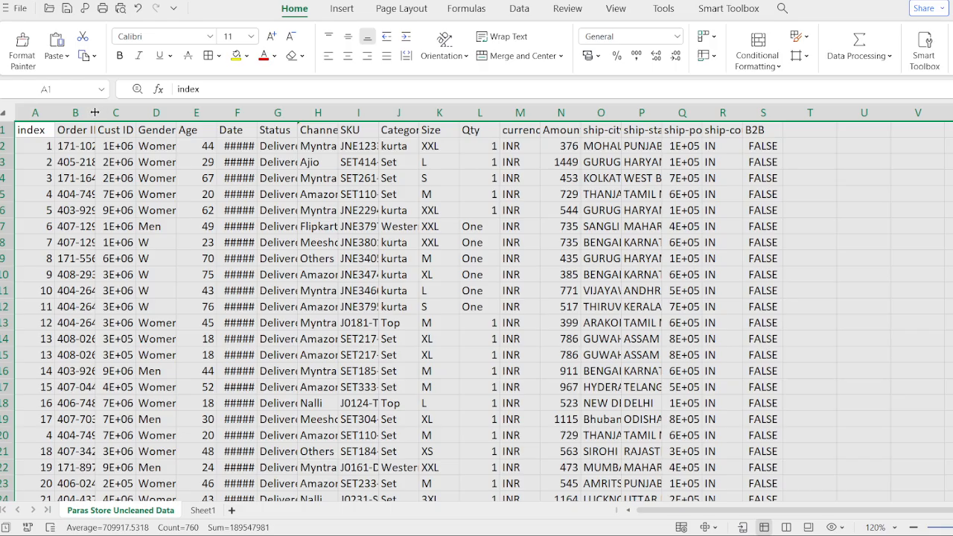
Fit the widths of the Order ID, Cust ID, Gender, Age and Date columns to their contents.
double_click(95, 112)
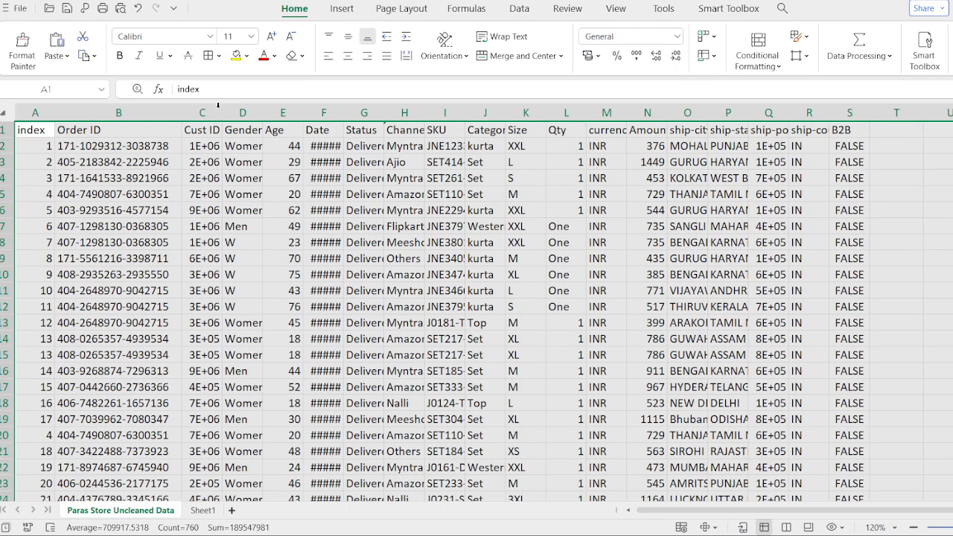
left_click(218, 105)
double_click(223, 112)
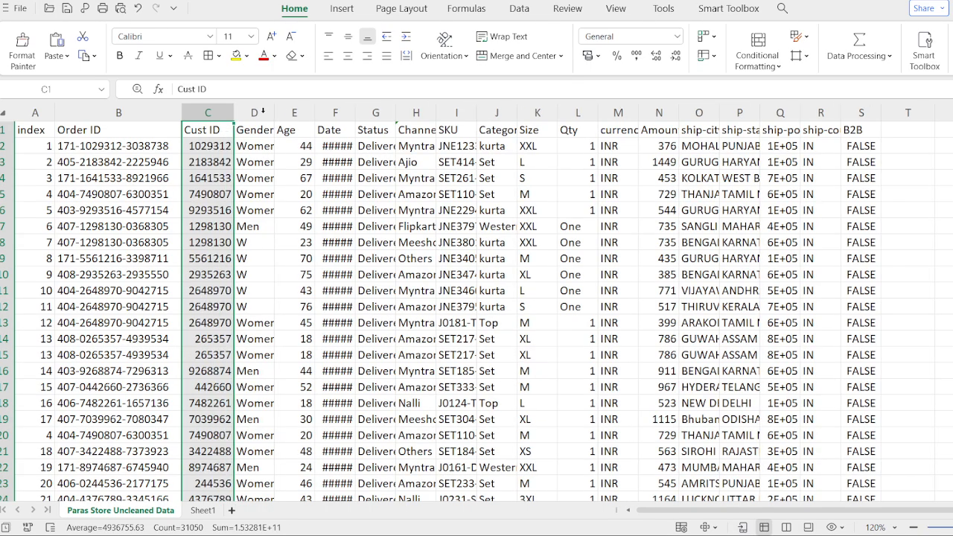
double_click(273, 111)
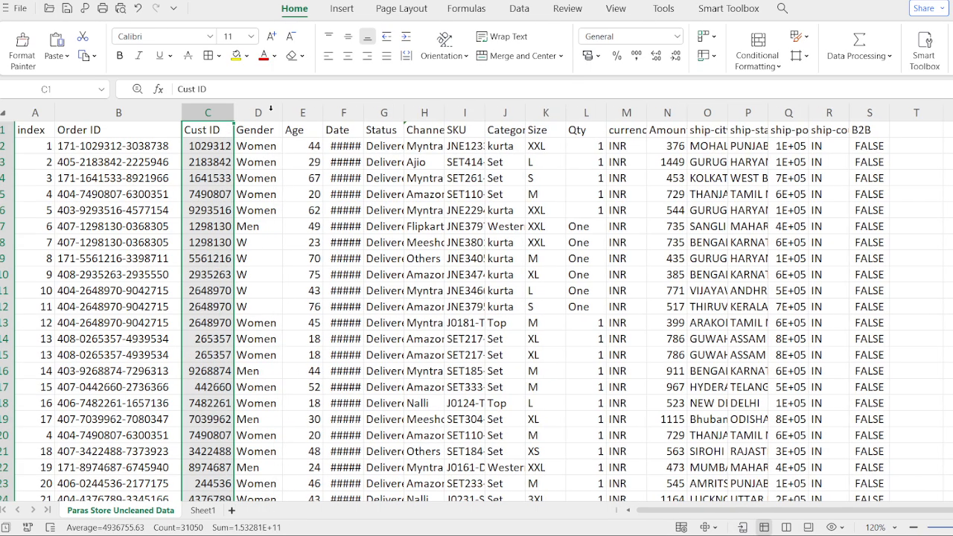
left_click(307, 110)
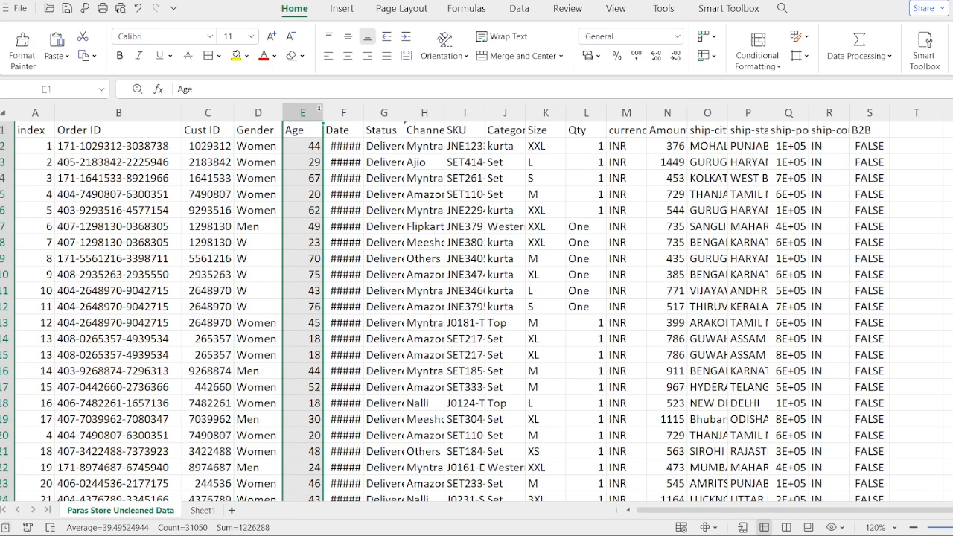
double_click(323, 111)
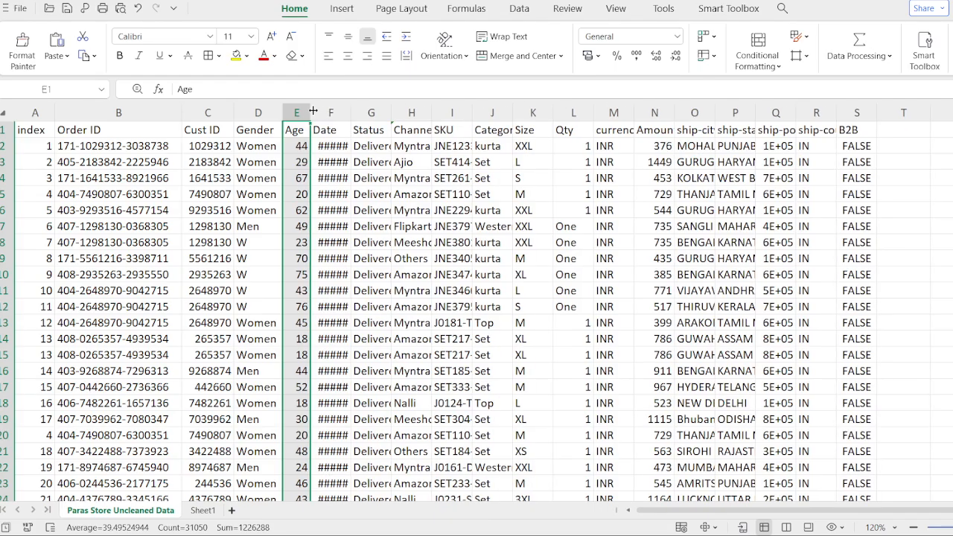
left_click(334, 110)
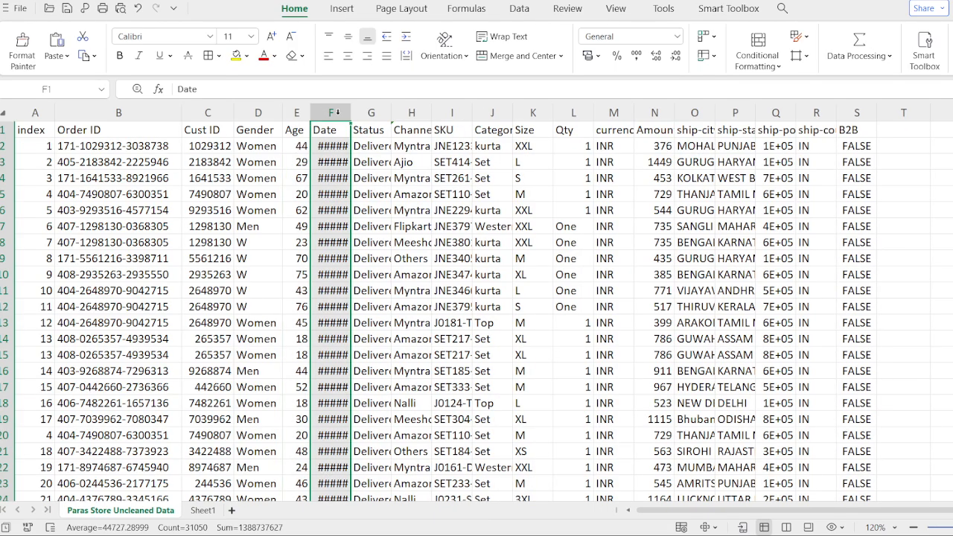
double_click(351, 111)
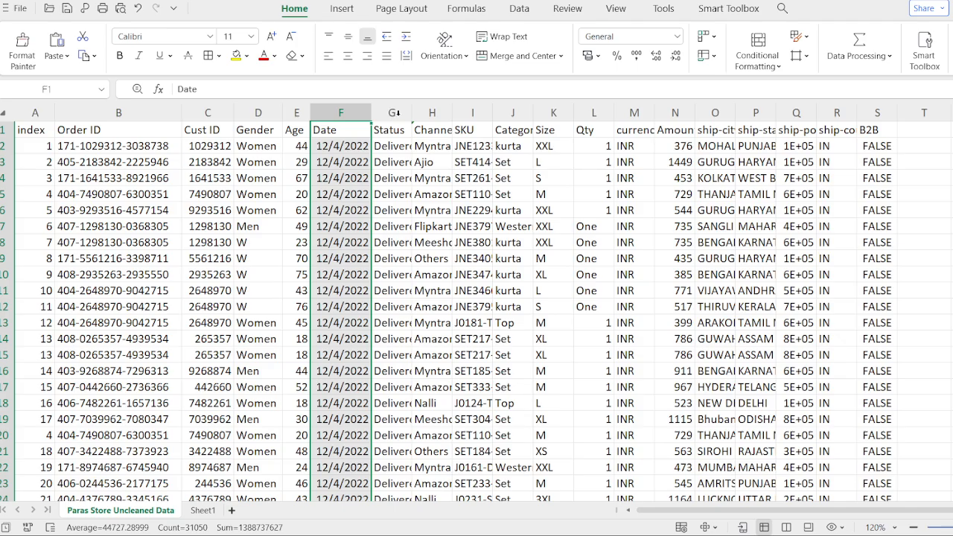
Fit the widths of the Status, Channel and SKU columns to their contents.
left_click(396, 113)
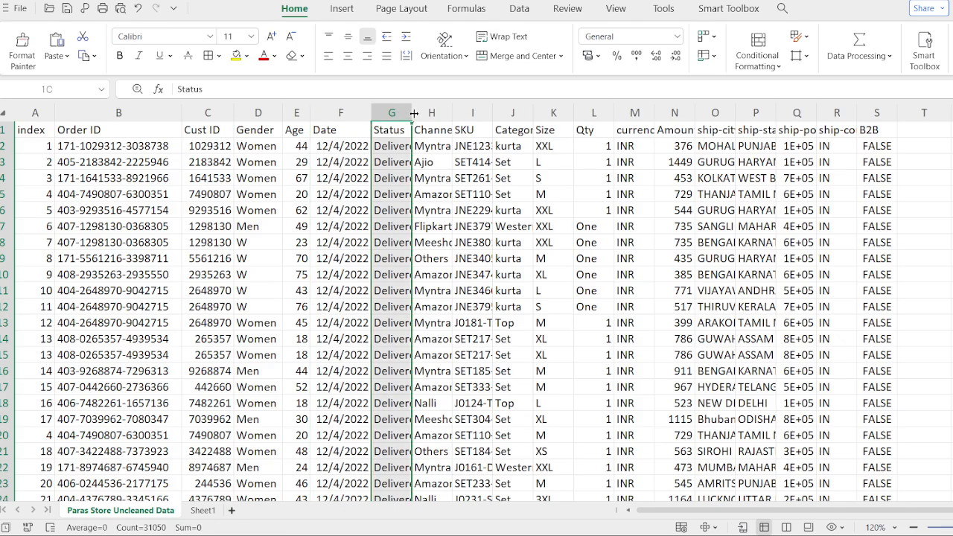
double_click(413, 113)
left_click(458, 113)
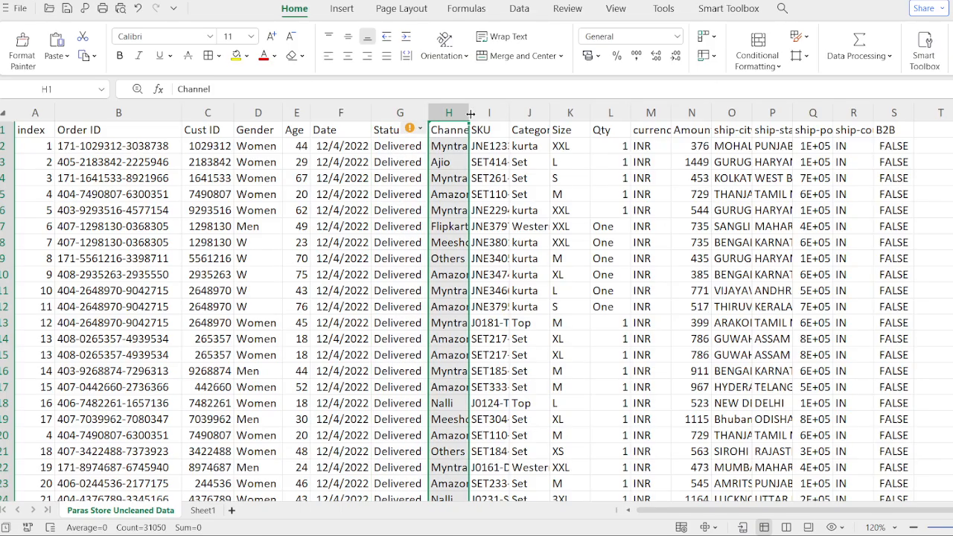
double_click(470, 112)
left_click(502, 113)
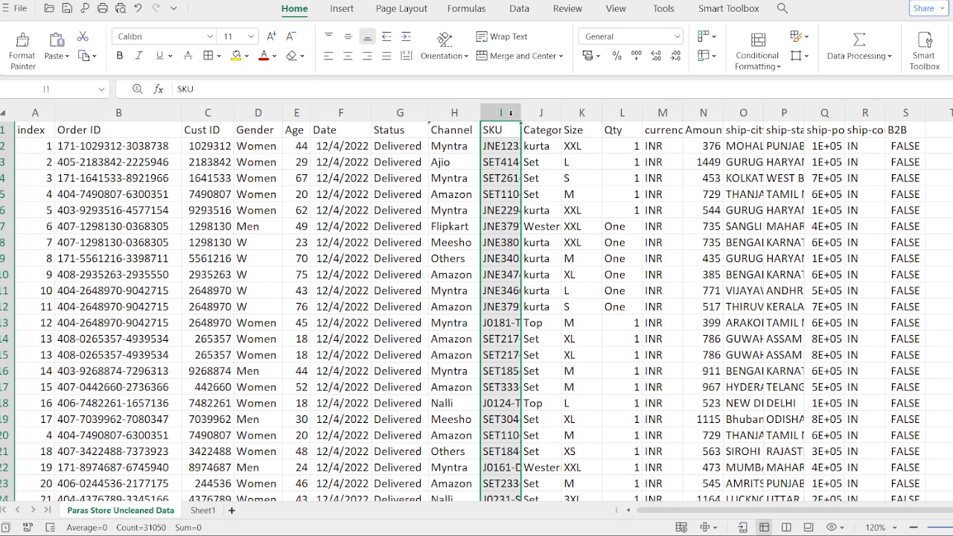
double_click(520, 115)
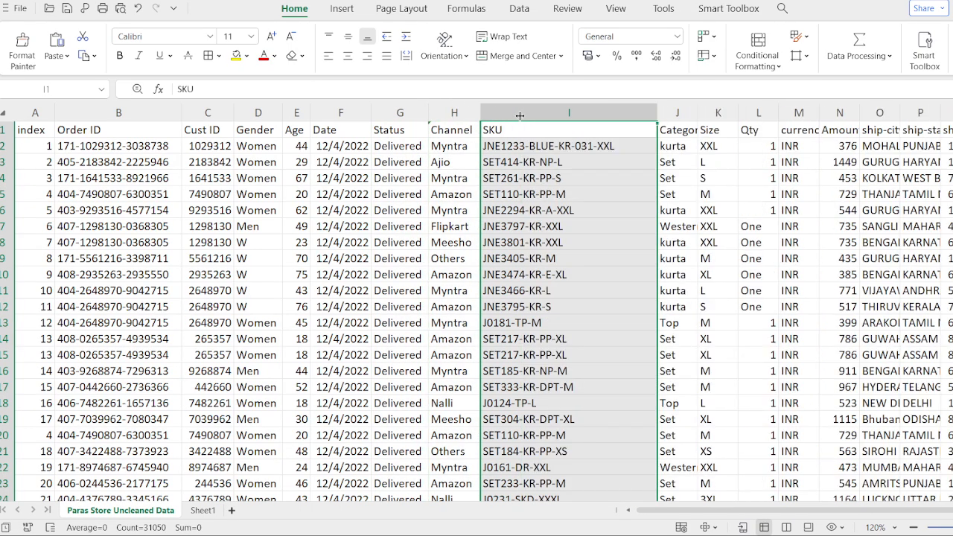
Fit the widths of the Category, Size and Qty columns to their contents.
left_click(678, 112)
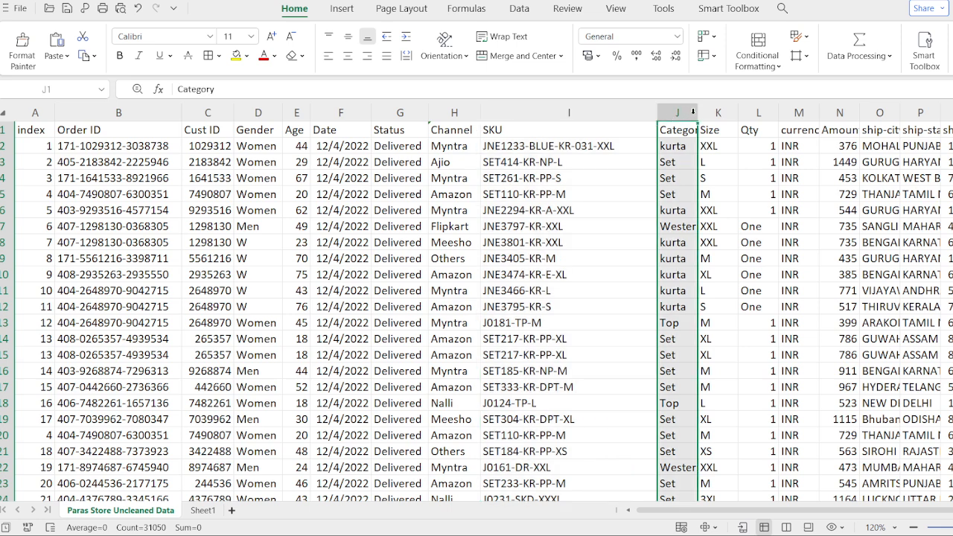
double_click(695, 114)
left_click(757, 128)
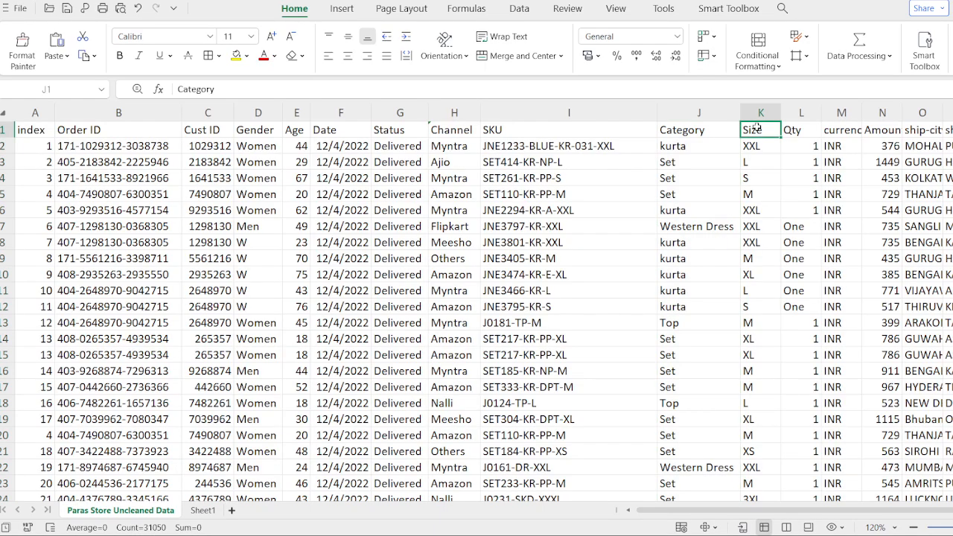
left_click(761, 112)
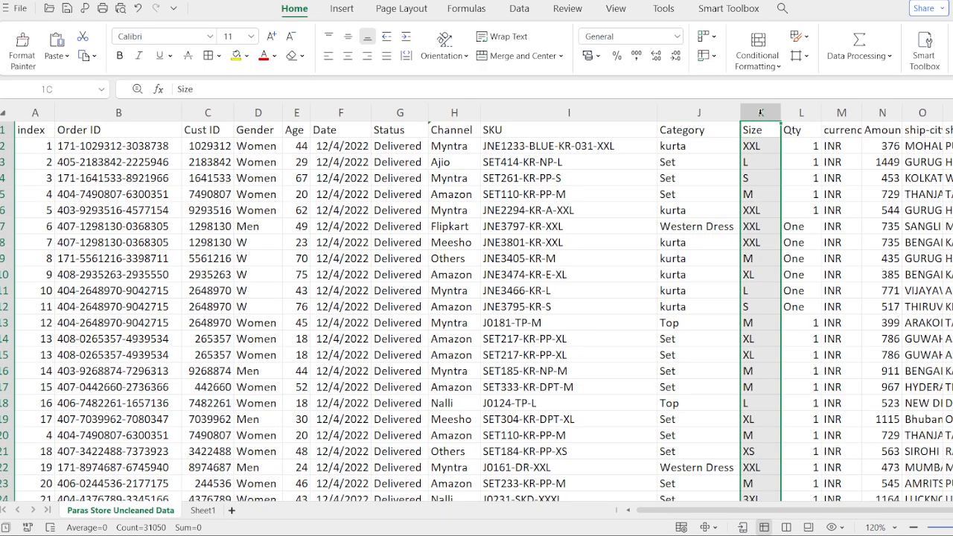
double_click(780, 113)
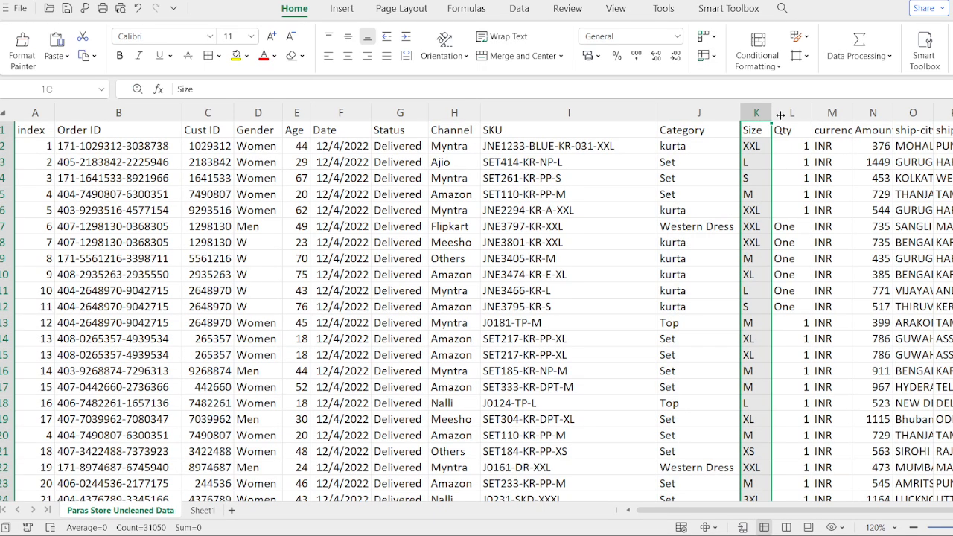
left_click(803, 113)
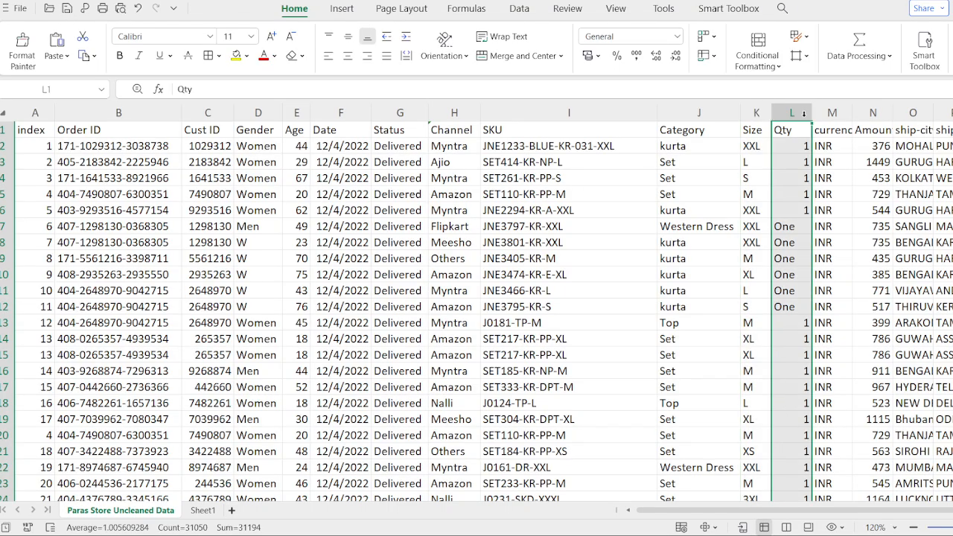
double_click(808, 117)
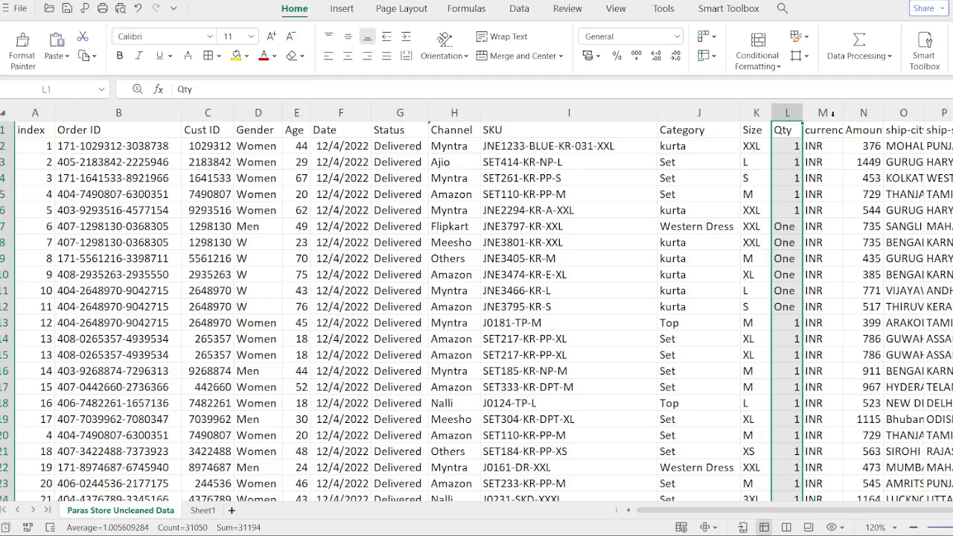
Fit the width of the ship-city column to its contents.
left_click(860, 127)
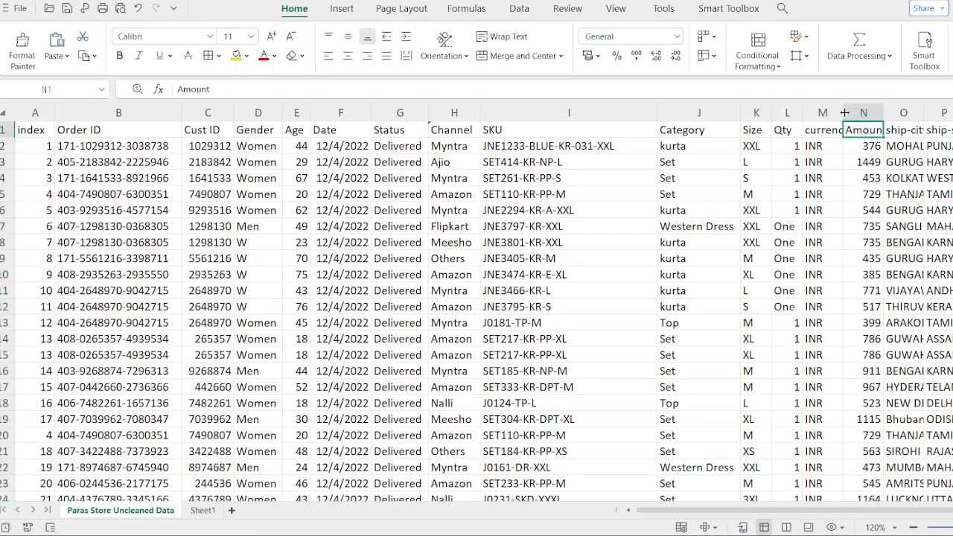
left_click(905, 112)
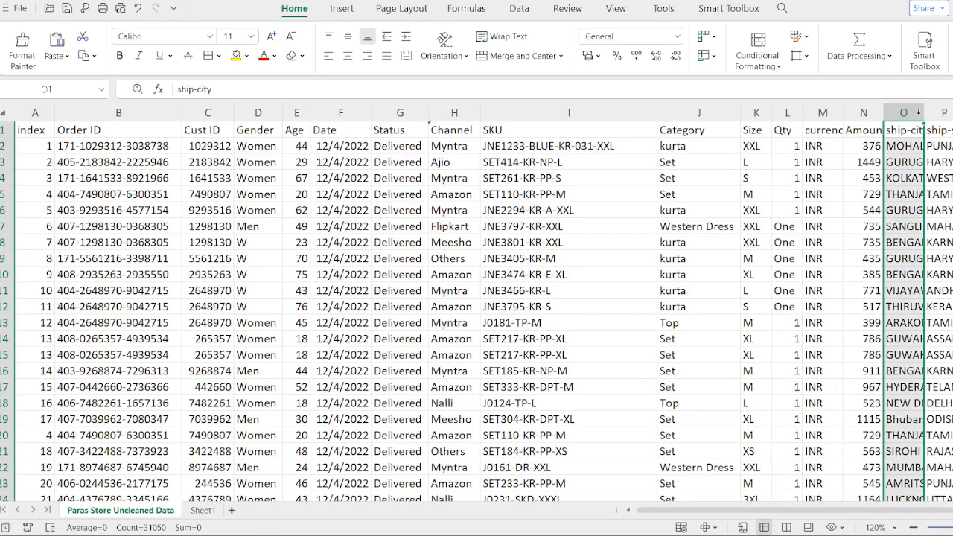
double_click(925, 114)
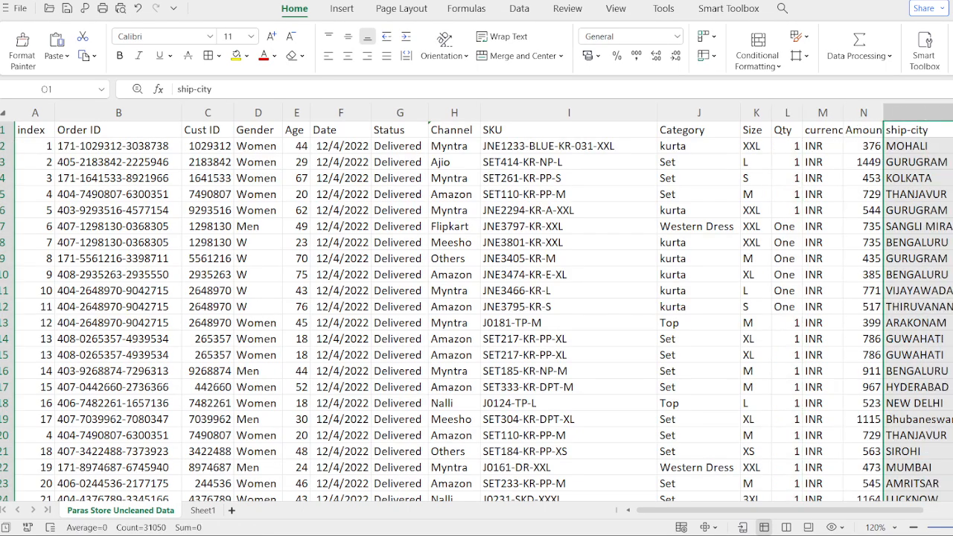
Fit the widths of the ship-state and ship-postal-code columns to their contents.
key("Right")
key("Right")
key("Right")
key("Right")
key("Right")
key("Right")
key("Right")
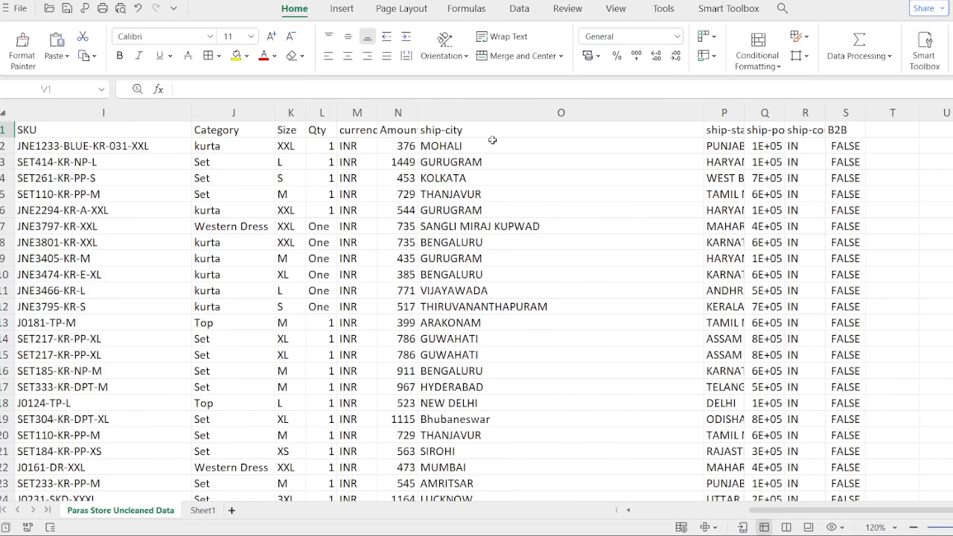
left_click(396, 112)
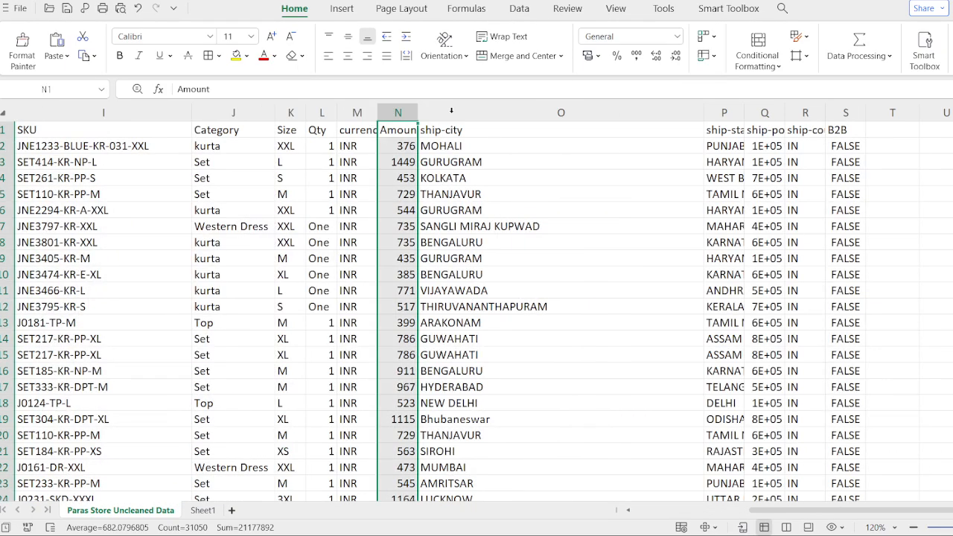
left_click(451, 110)
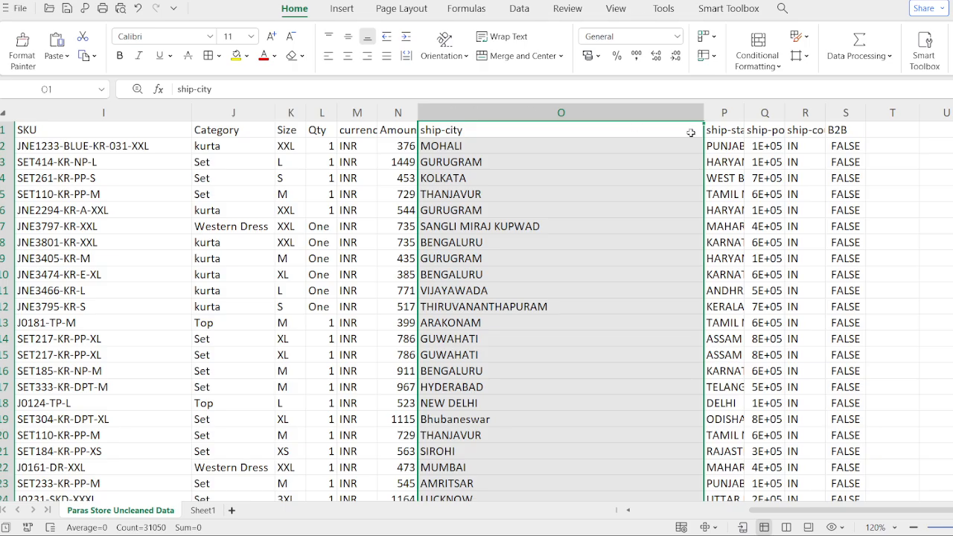
left_click(728, 113)
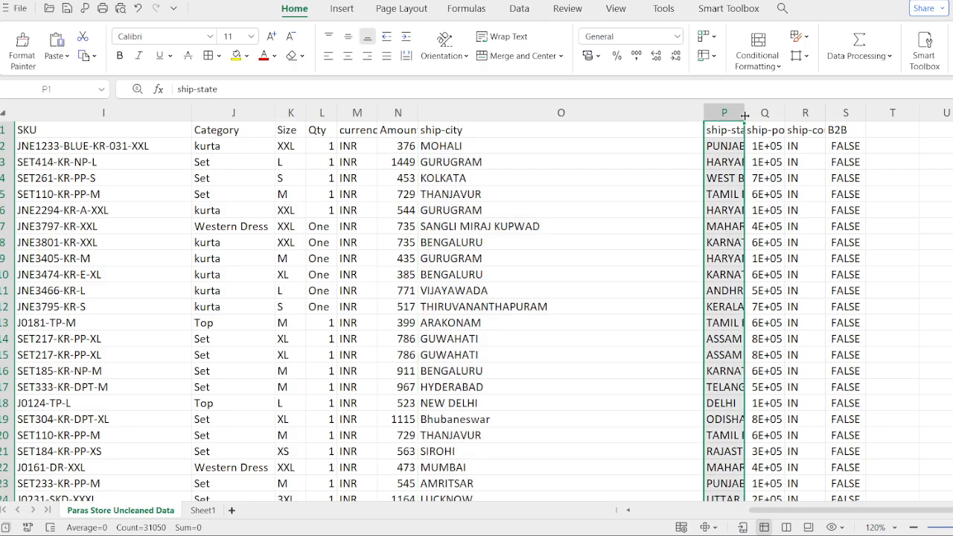
double_click(742, 112)
left_click(857, 113)
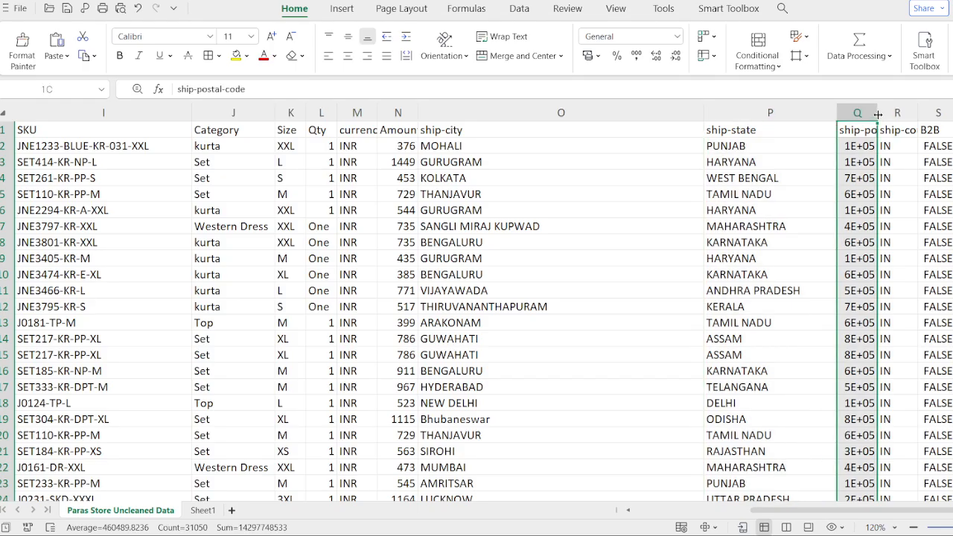
double_click(878, 112)
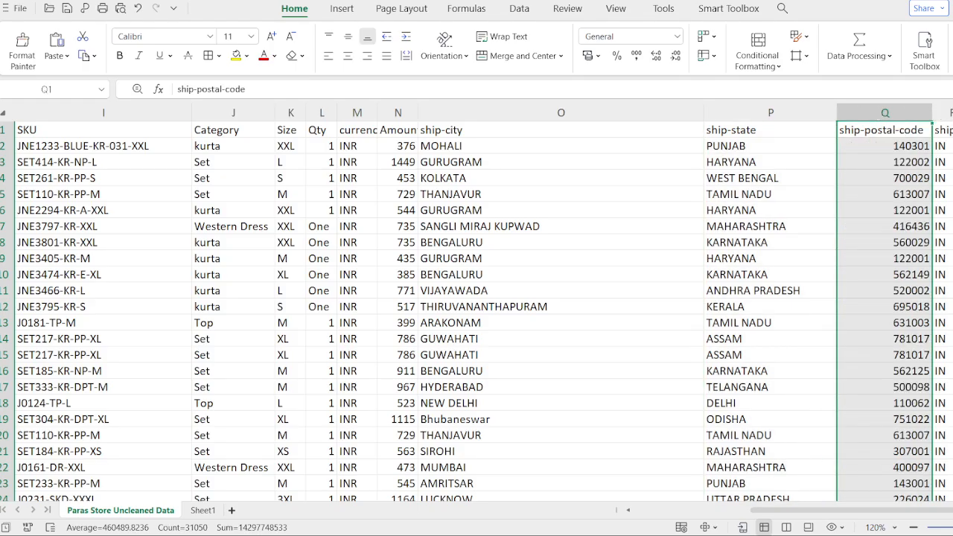
Check the index column for gaps from the first record to the last one, then return to the header row.
key("Left")
key("ctrl+Home")
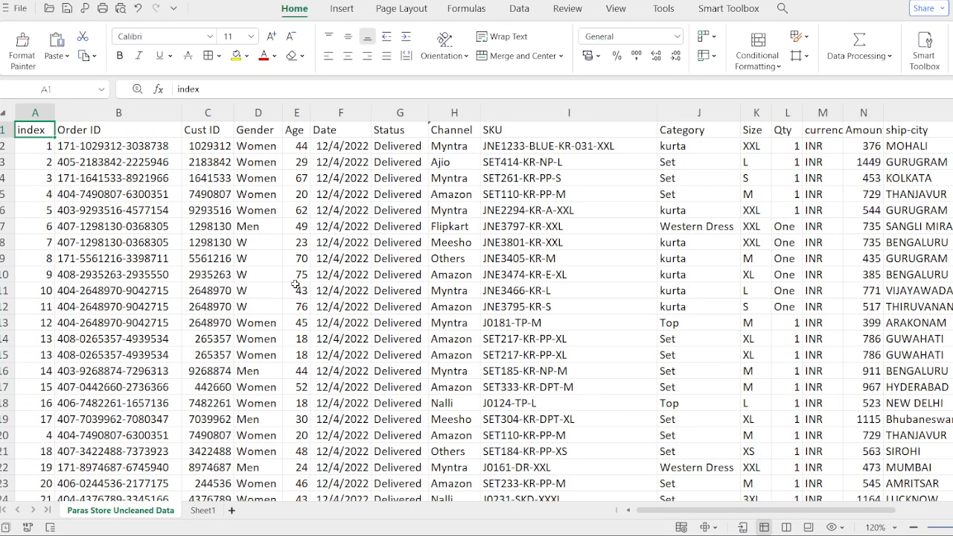
key("ctrl+Down")
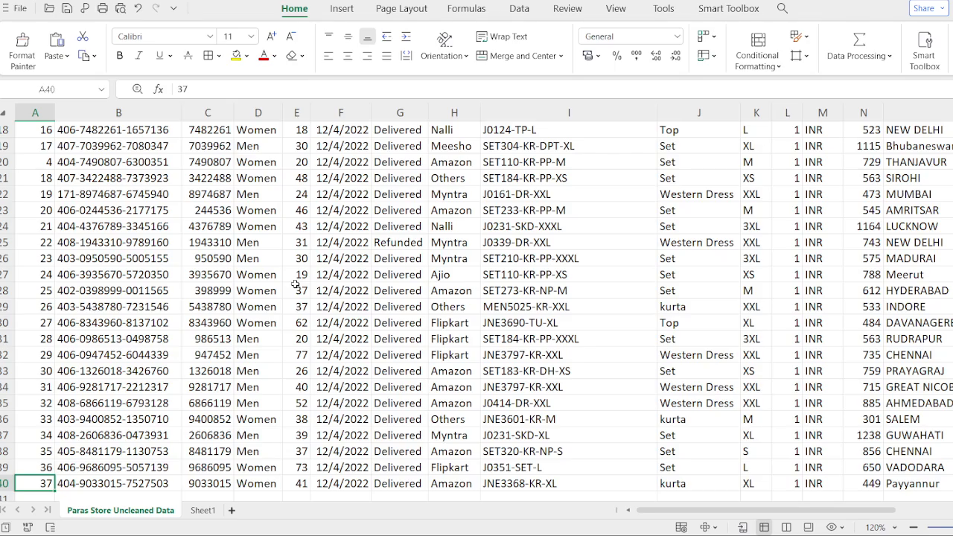
key("ctrl+Down")
key("ctrl+Down")
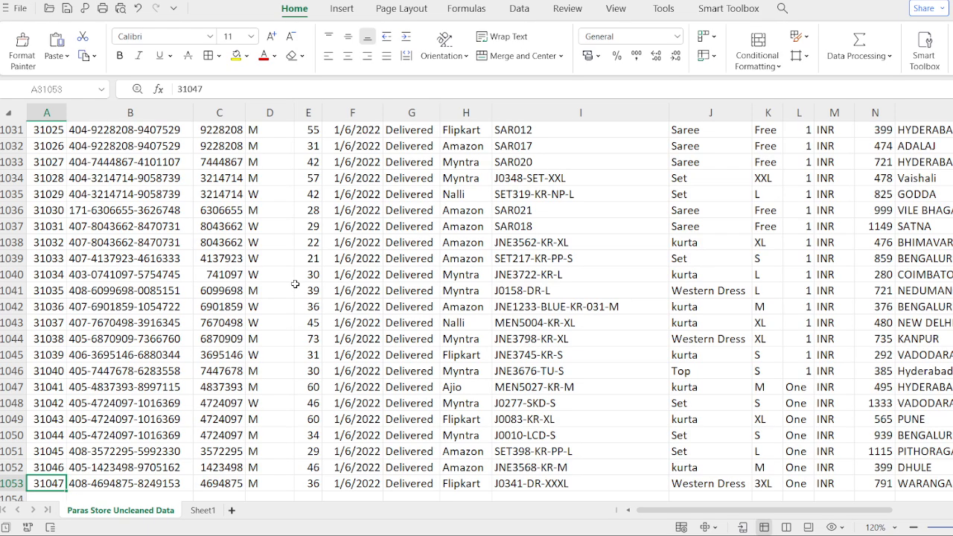
key("ctrl+Up")
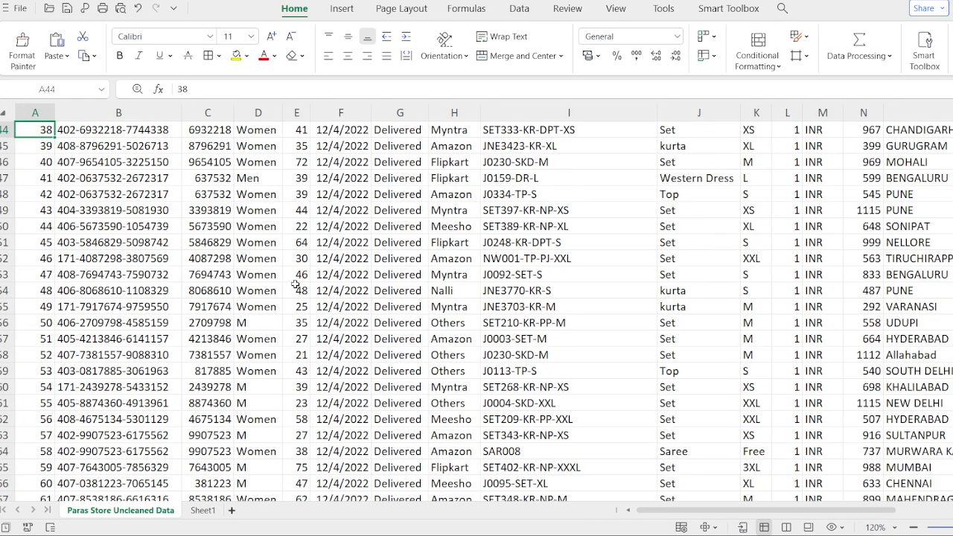
key("ctrl+Up")
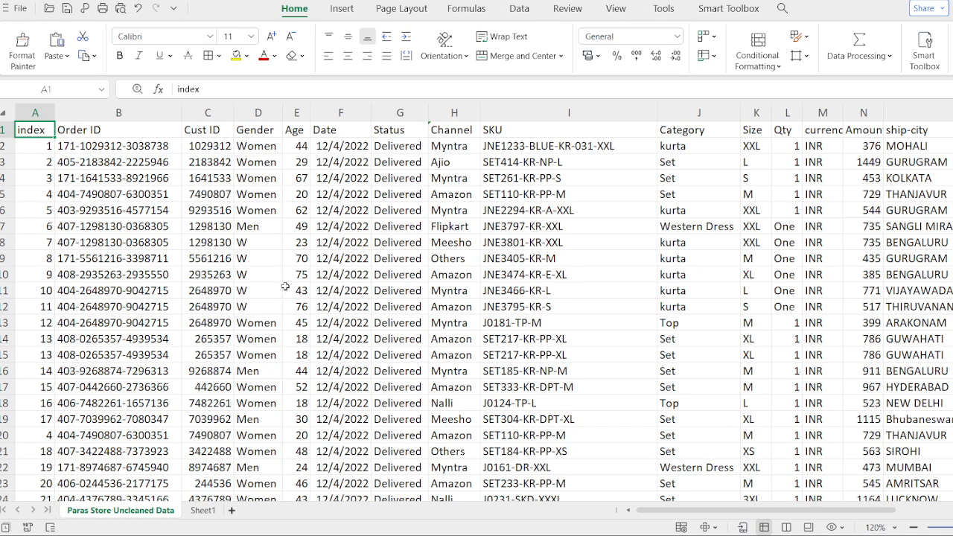
Add filters to the header row for the whole data sheet and filter the index column to its blank rows.
key("ctrl+a")
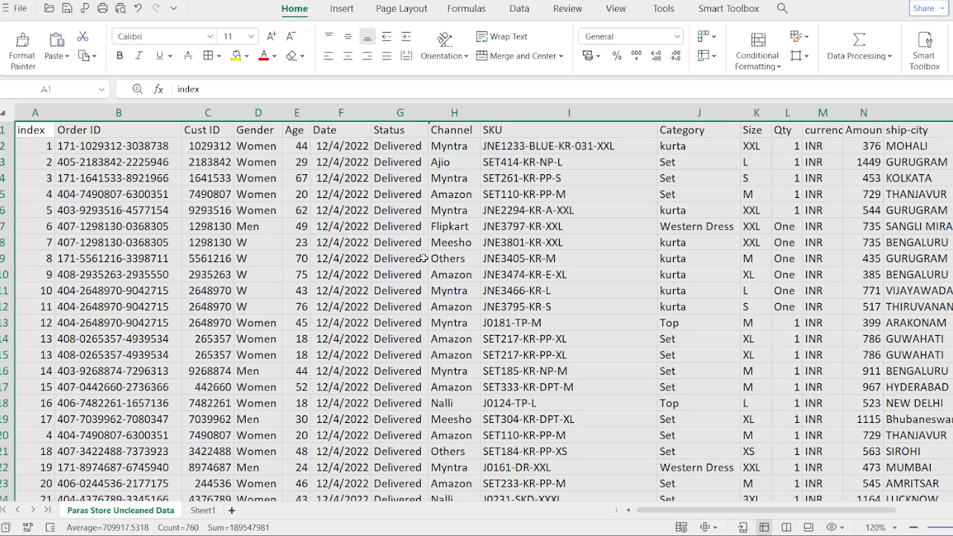
scroll(423, 258, "down", 5)
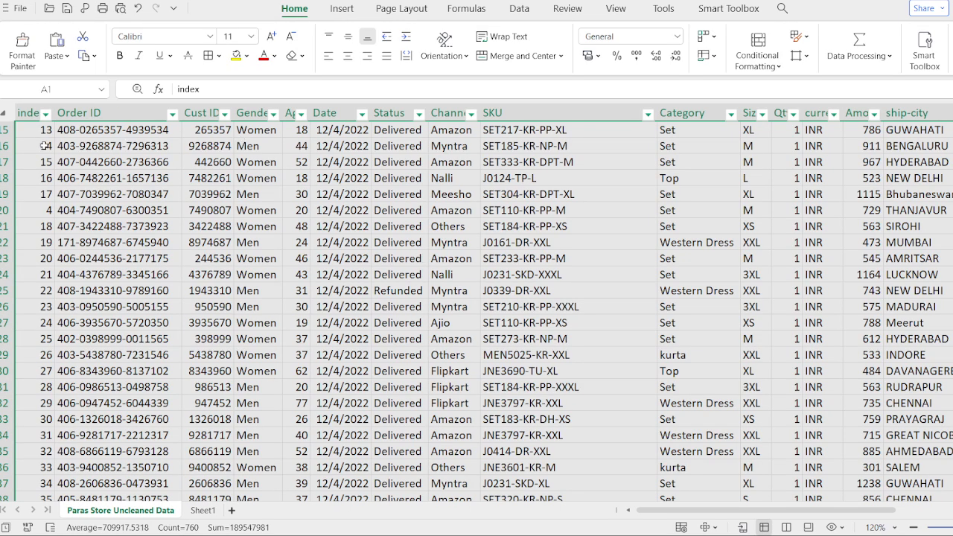
key("ctrl+a")
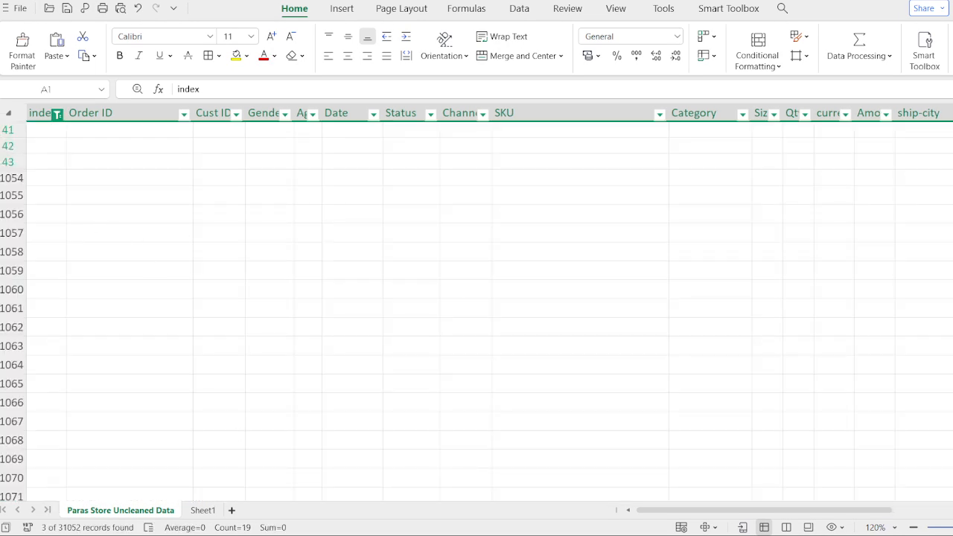
left_click(4, 130)
left_click(4, 146)
left_click(4, 161)
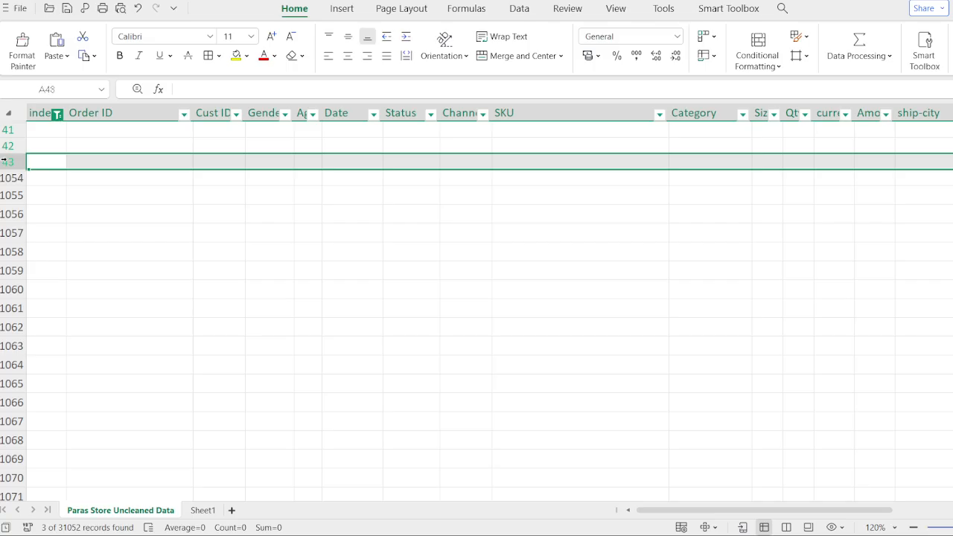
left_click(6, 131)
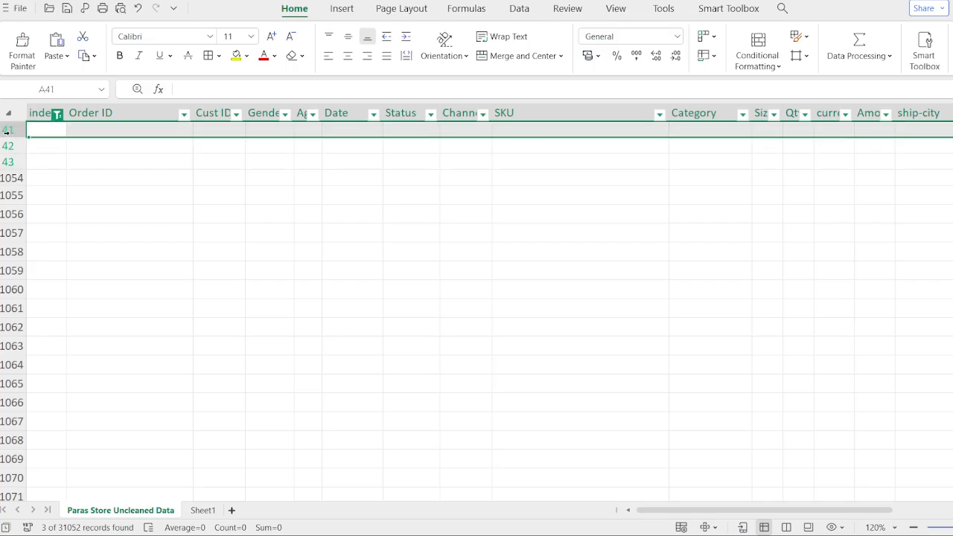
key("ctrl+shift+Right")
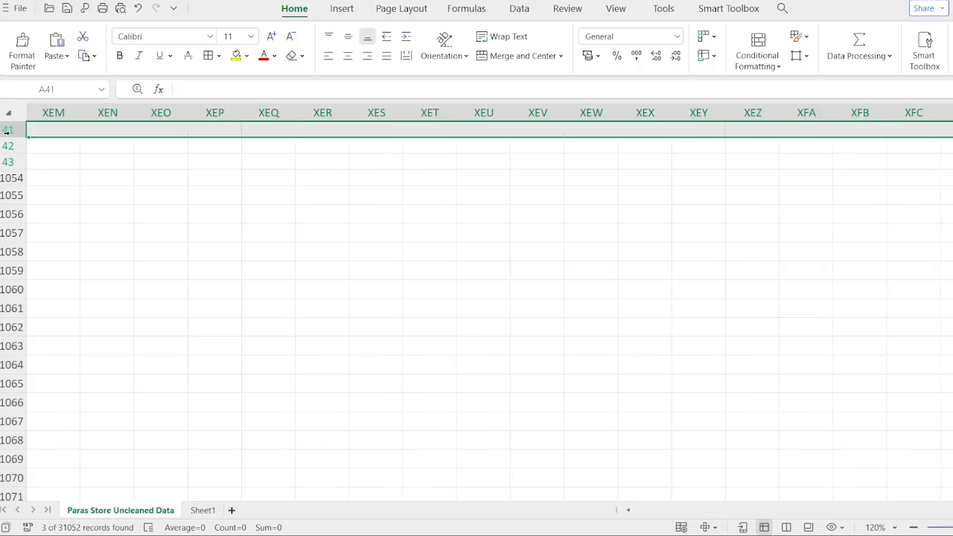
key("shift+Left")
key("shift+Left")
key("shift+Left")
key("shift+Left")
key("shift+Left")
key("shift+Left")
key("shift+Left")
key("shift+Left")
key("shift+Left")
key("shift+Left")
key("shift+Left")
key("shift+Left")
key("shift+Left")
key("shift+Left")
key("shift+Left")
key("shift+Left")
key("shift+Left")
key("shift+Left")
key("shift+Left")
key("shift+Left")
key("shift+Left")
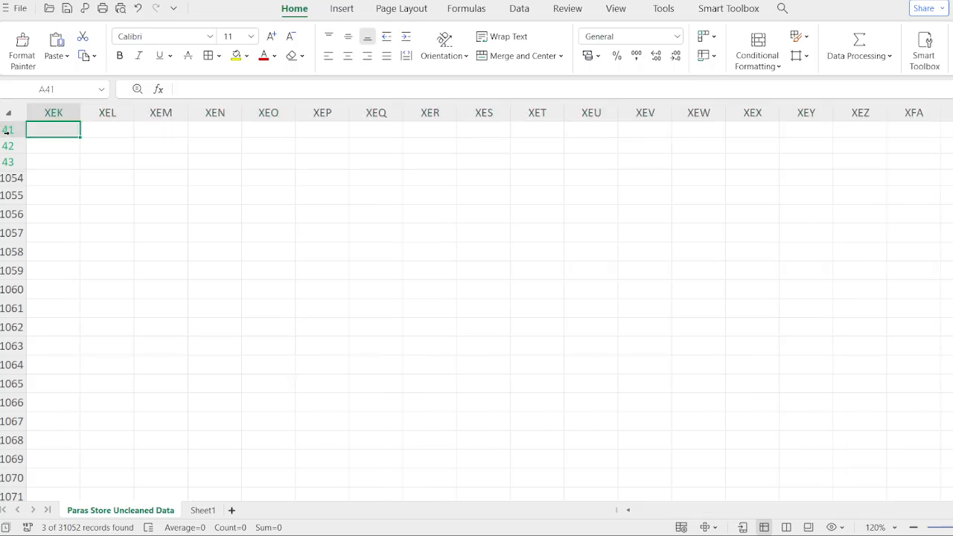
key("shift+Left")
key("shift+Left")
key("shift+Left")
key("shift+Left")
key("shift+Left")
key("shift+Left")
key("shift+Left")
key("shift+Left")
key("shift+Left")
key("shift+Left")
key("shift+Left")
key("shift+Left")
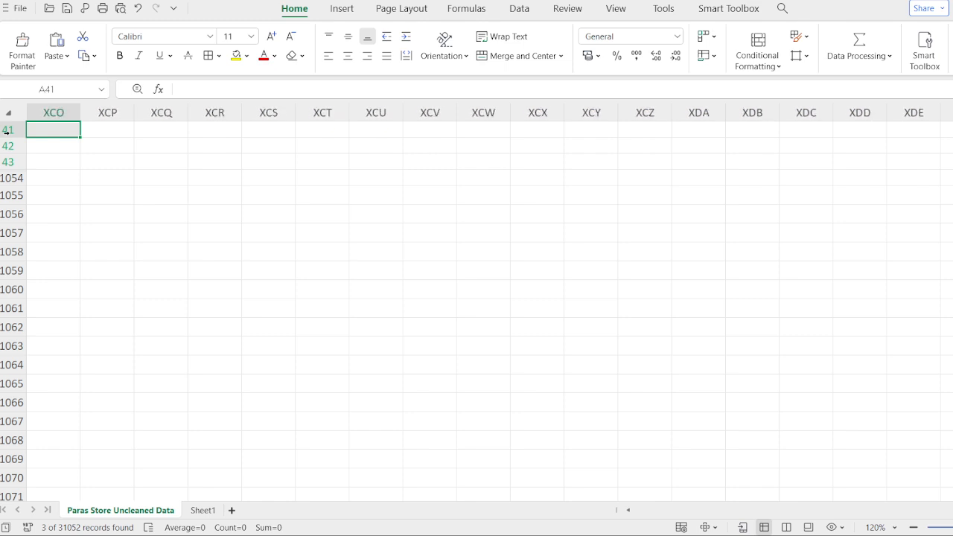
key("Home")
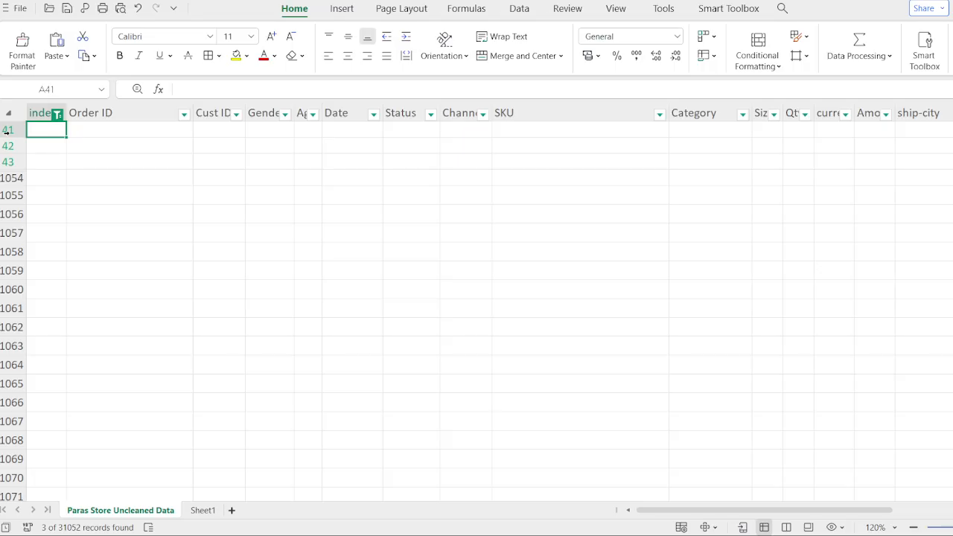
Delete the blank rows 41 to 43 and clear the filter on the index column.
left_click_drag(7, 130, 6, 161)
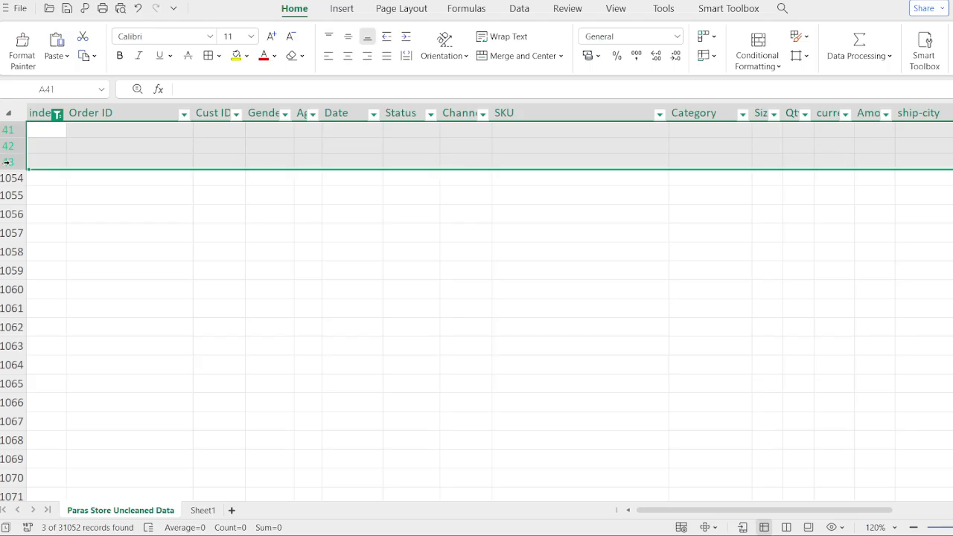
key("ctrl+minus")
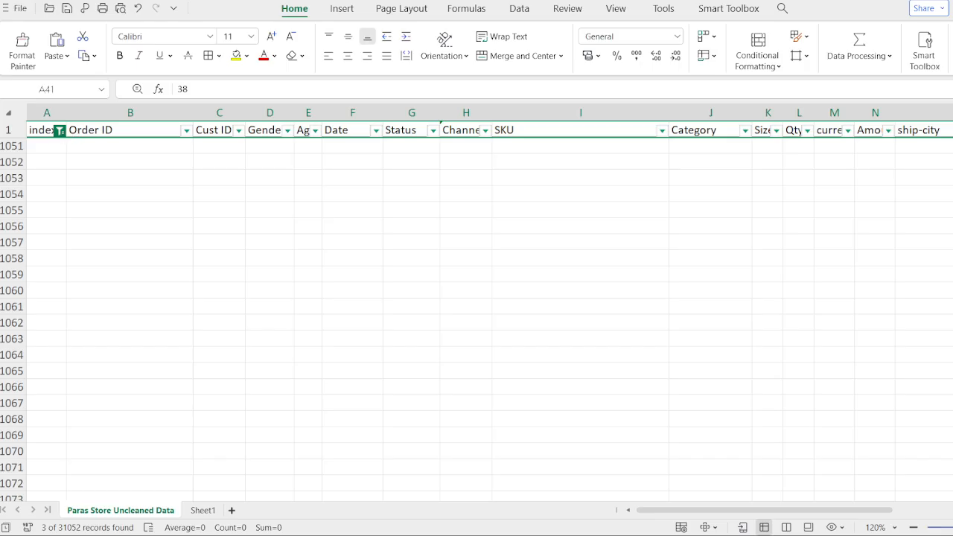
left_click(277, 484)
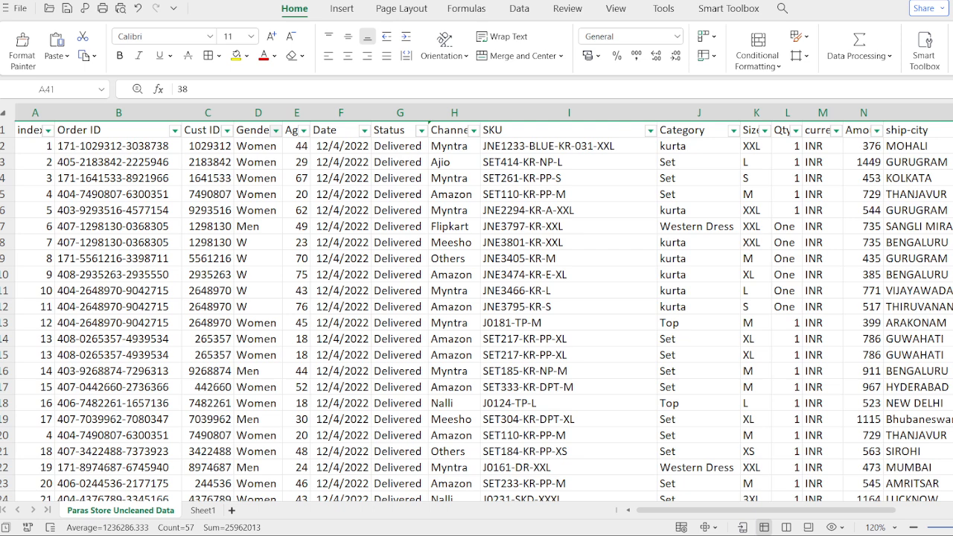
left_click(350, 129)
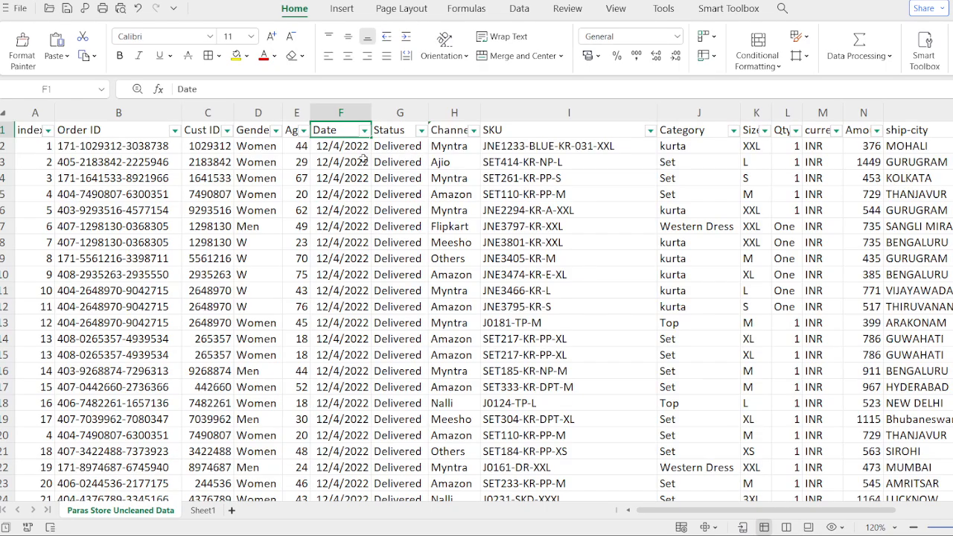
left_click(398, 128)
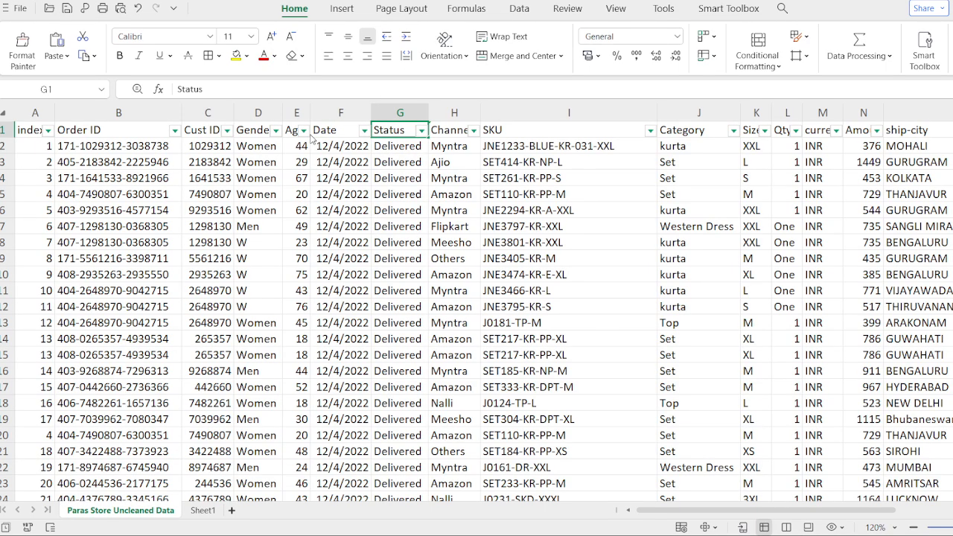
left_click(344, 127)
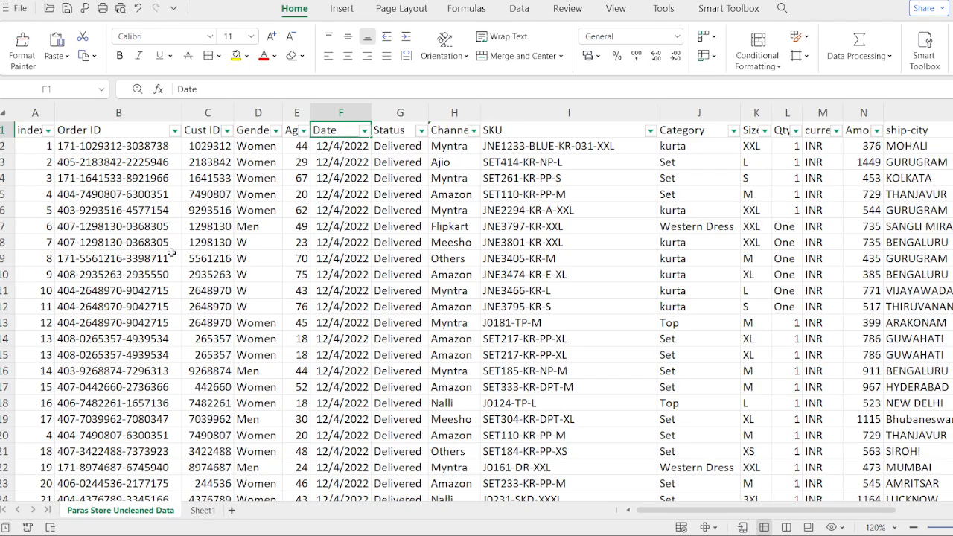
Remove the duplicate records from the whole data sheet.
key("ctrl+a")
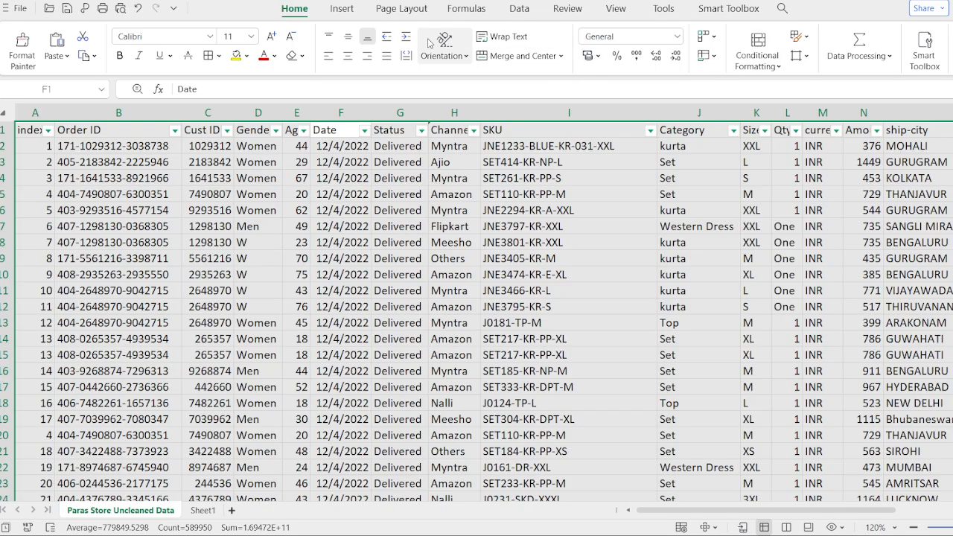
left_click(520, 7)
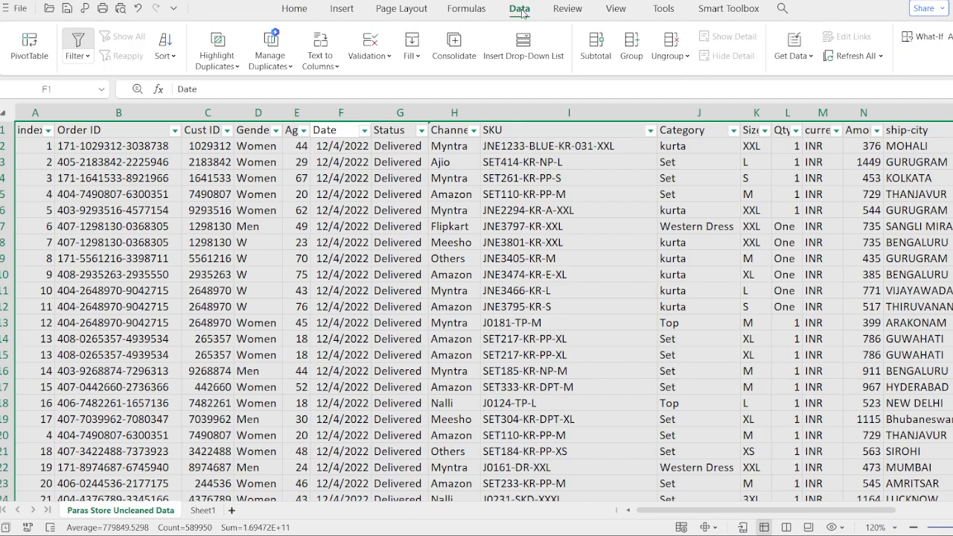
left_click(235, 70)
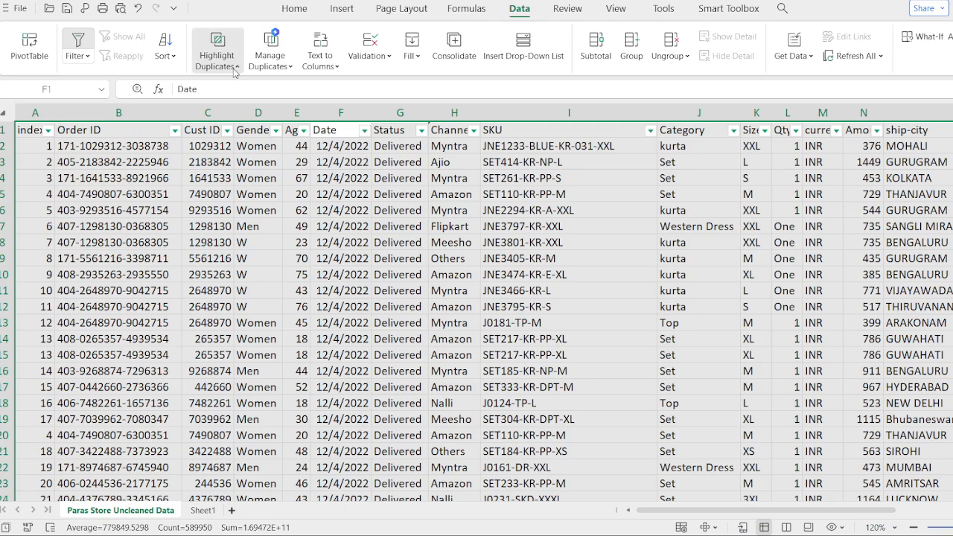
left_click(267, 197)
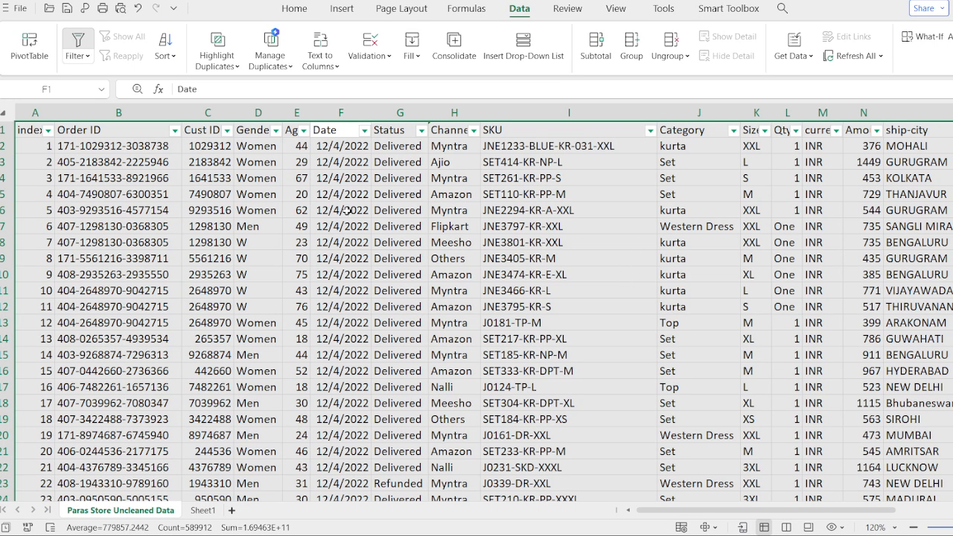
Examine the entries in the Gender column for inconsistent labels.
left_click(274, 180)
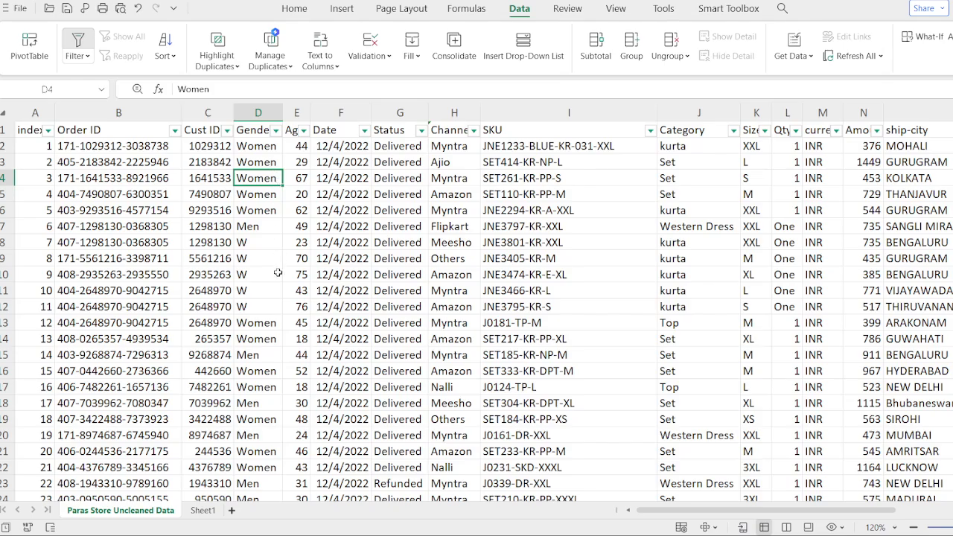
left_click(270, 148)
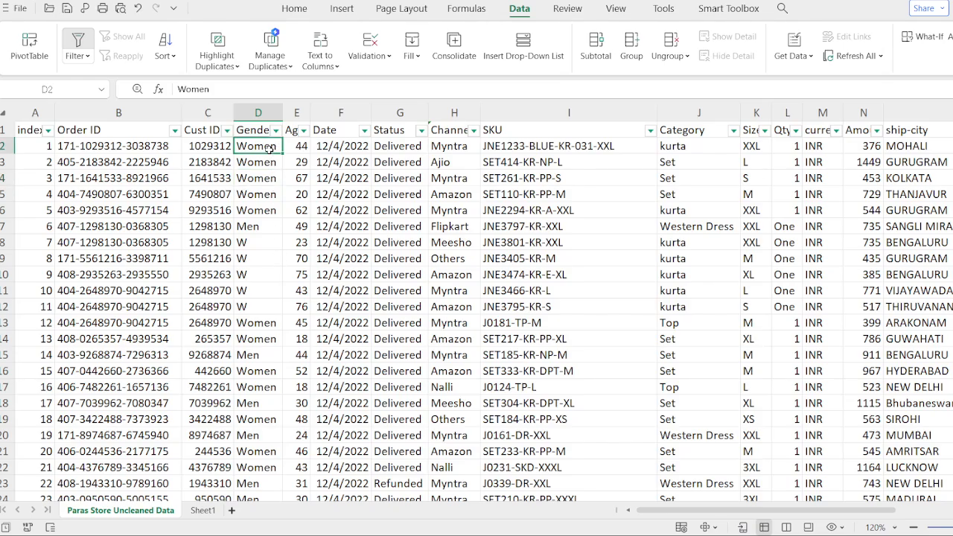
left_click(259, 113)
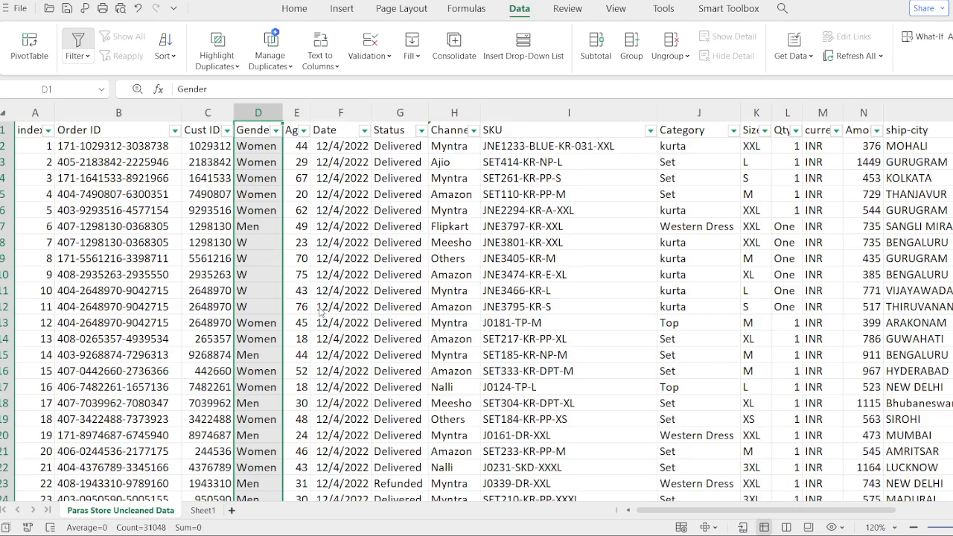
left_click(249, 133)
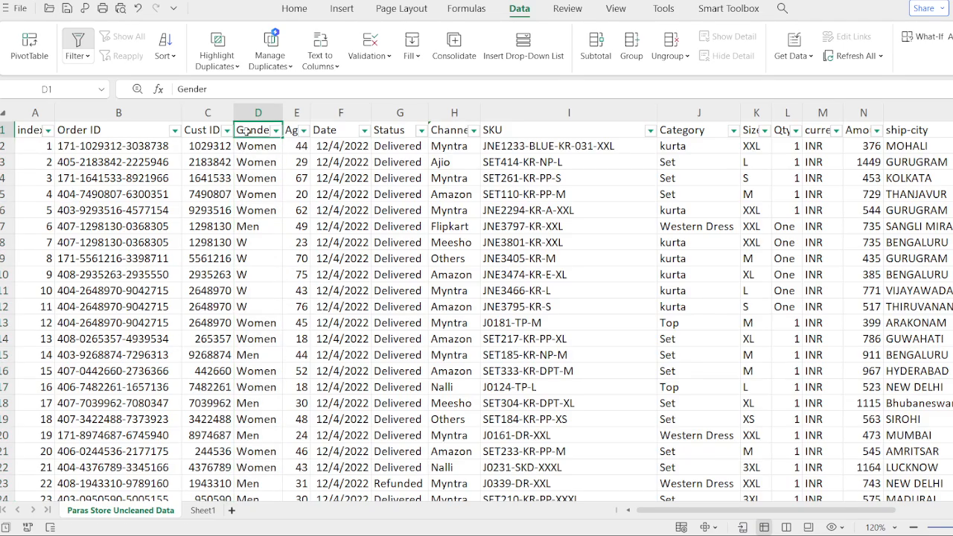
left_click(256, 111)
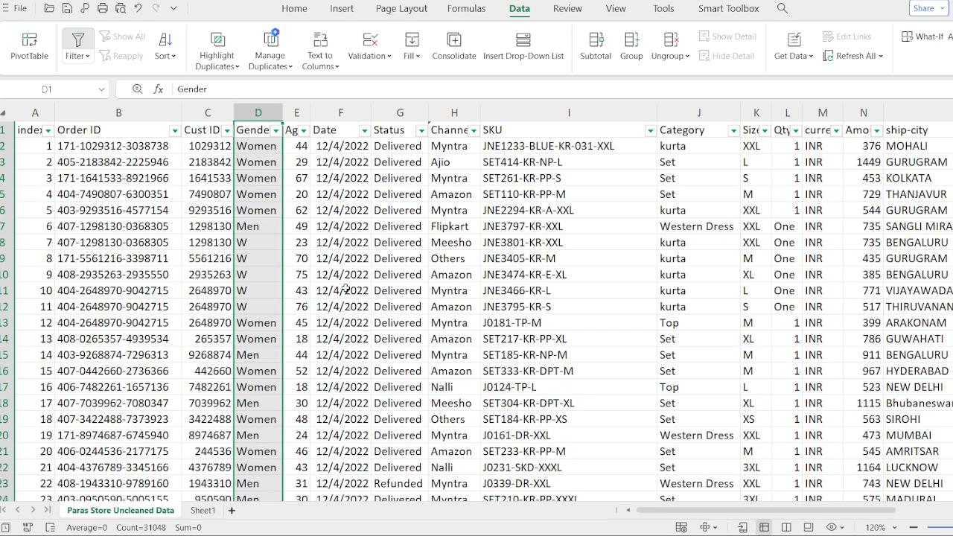
left_click(269, 274)
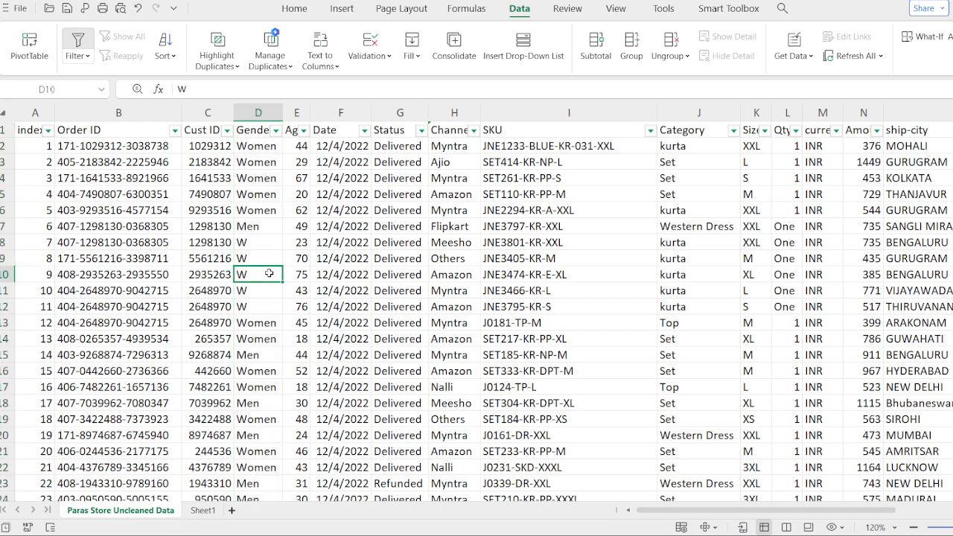
left_click(257, 112)
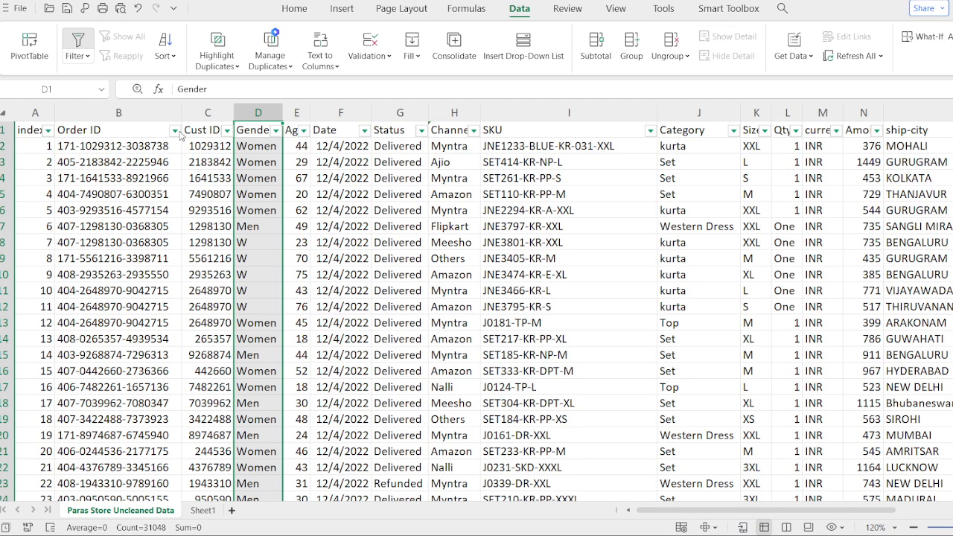
left_click(258, 113)
Filter the index column to its blank rows.
left_click(16, 162)
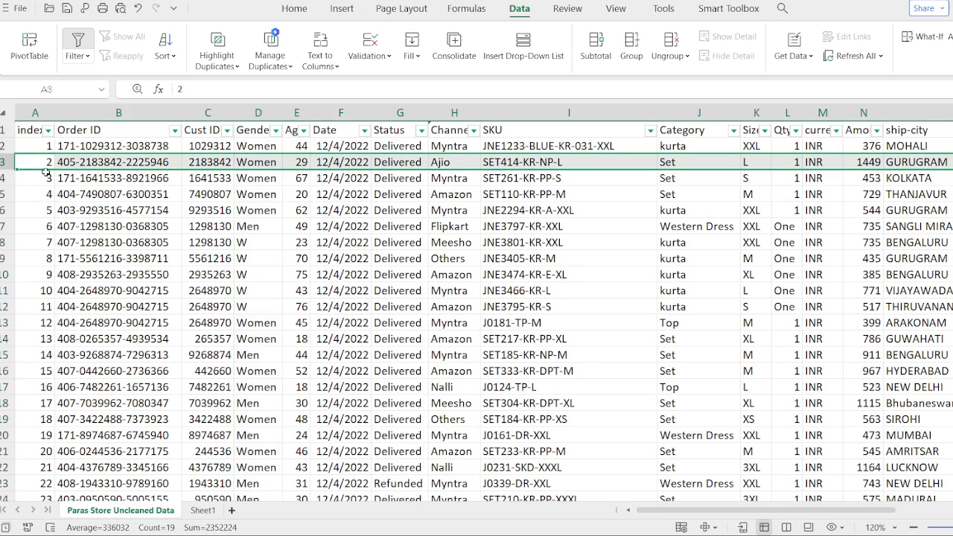
left_click(4, 130)
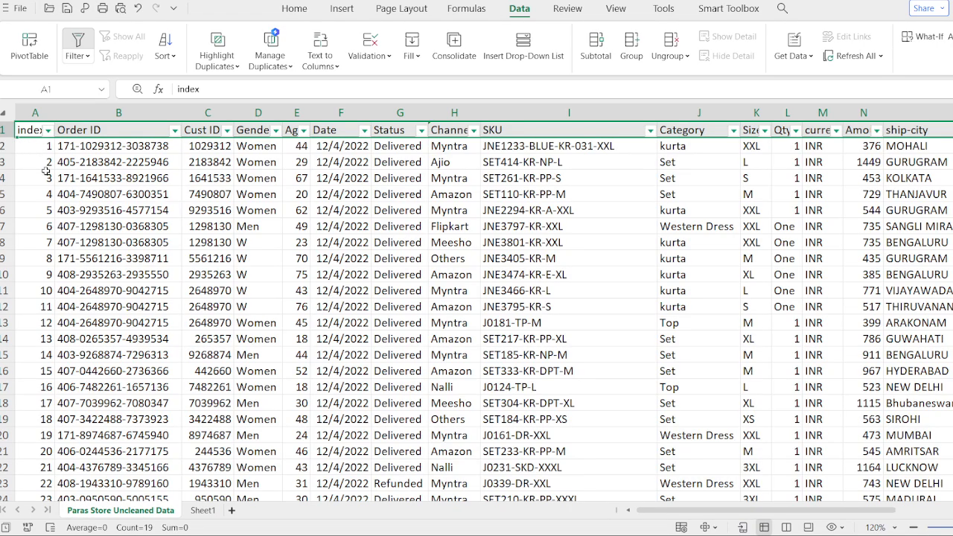
left_click(3, 130)
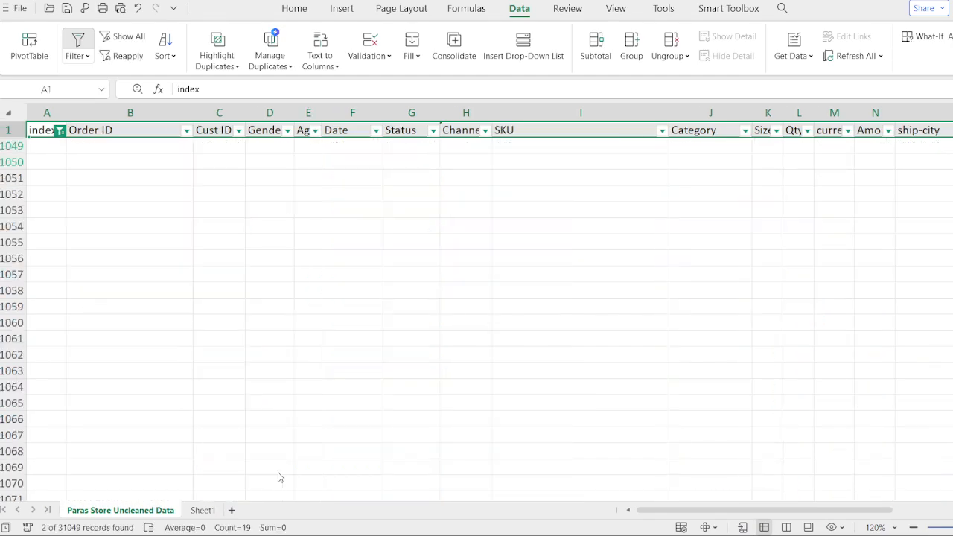
Delete the blank rows 31049 and 31050 and clear the filter on the index column.
left_click(5, 146)
key("shift+Down")
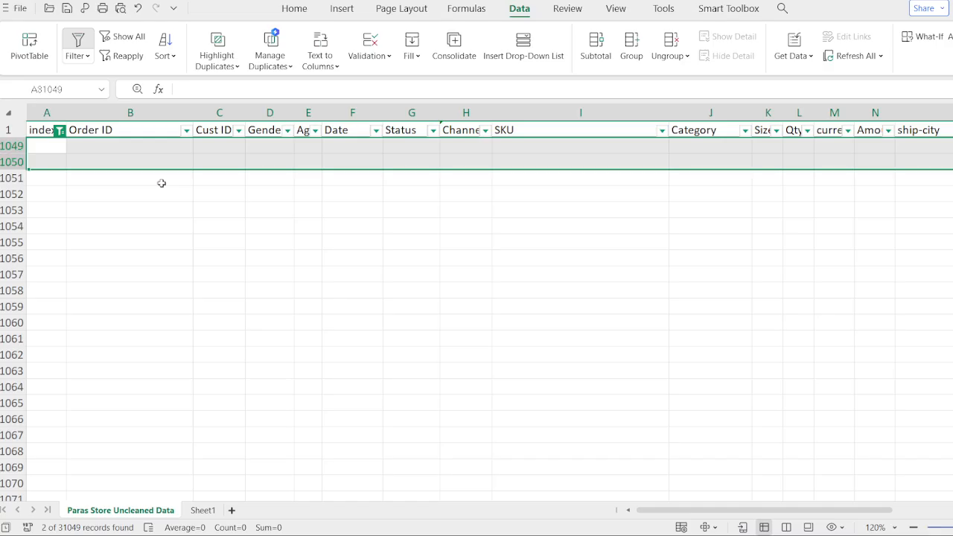
key("ctrl+Home")
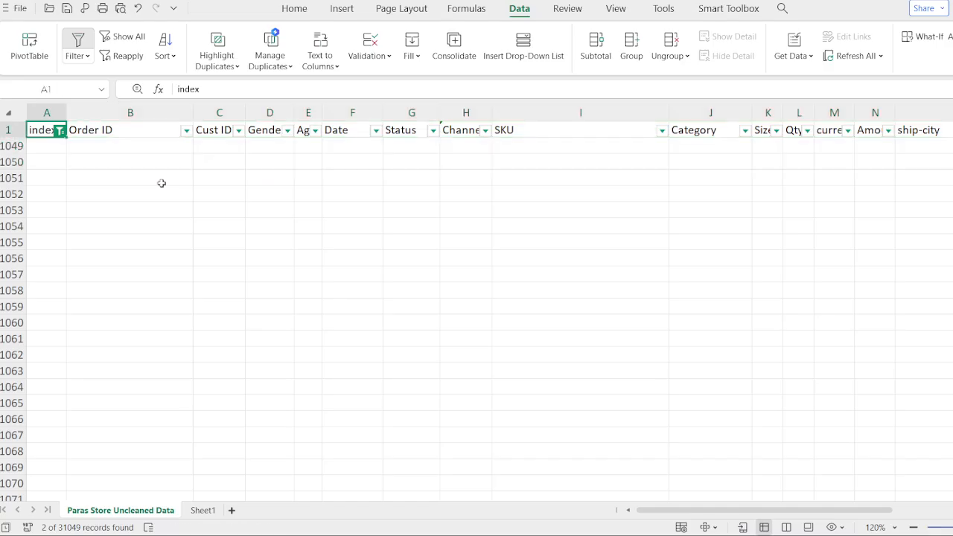
left_click(60, 132)
left_click(275, 482)
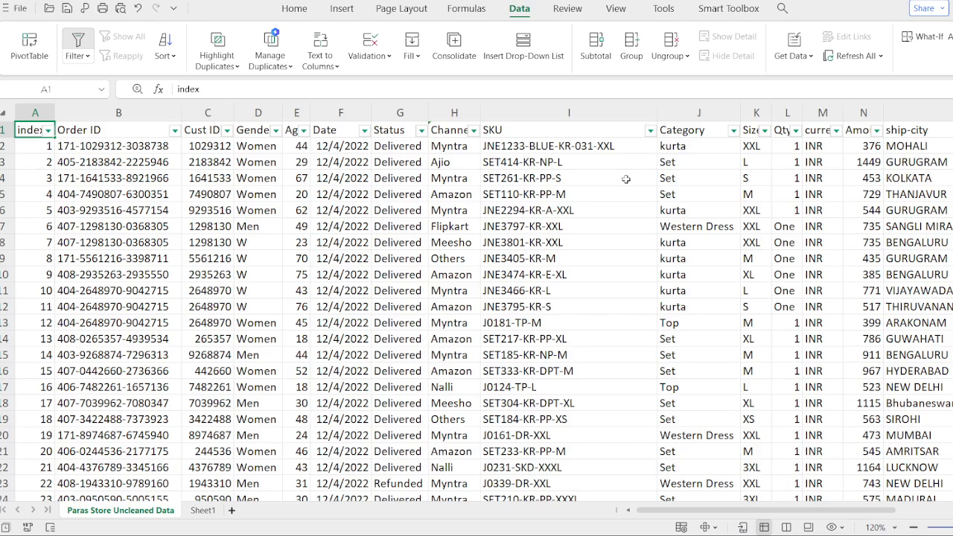
Replace Women and W with F, and Men with M, throughout the Gender column.
scroll(456, 192, "down", 2)
scroll(455, 192, "up", 3)
left_click(268, 147)
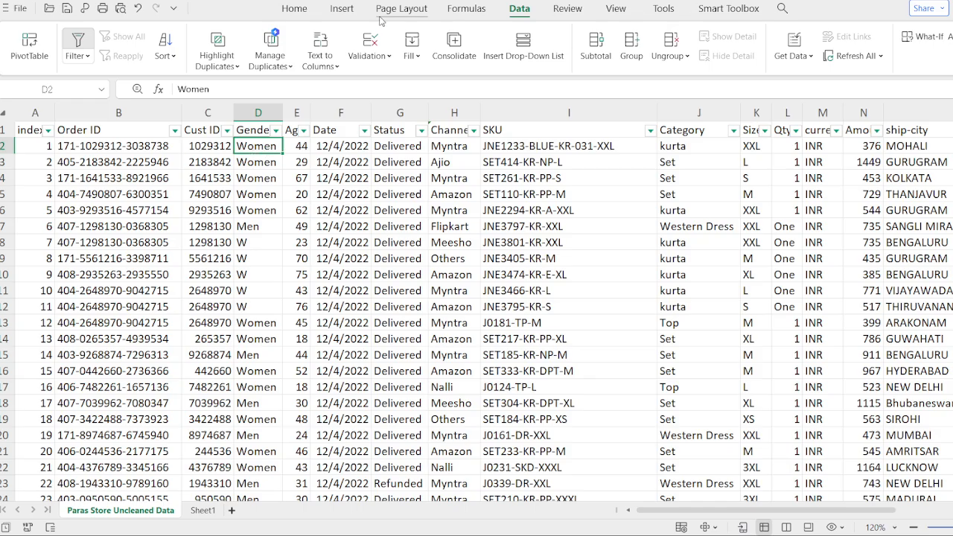
left_click(341, 9)
left_click(296, 9)
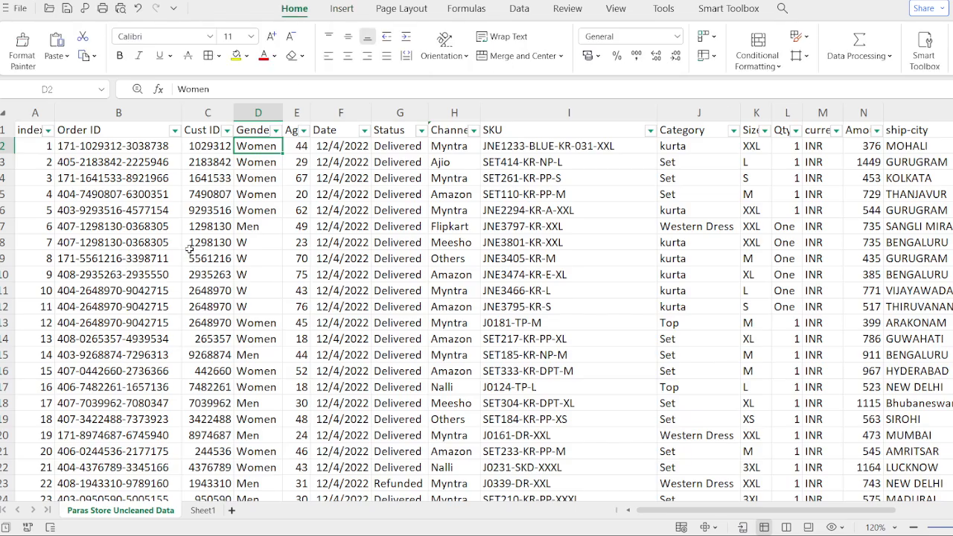
left_click(267, 105)
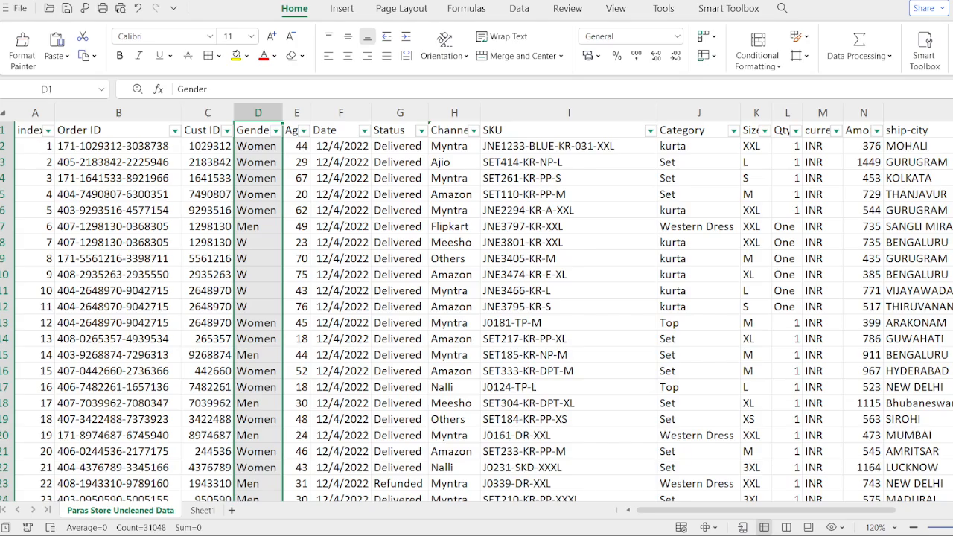
key("alt+a")
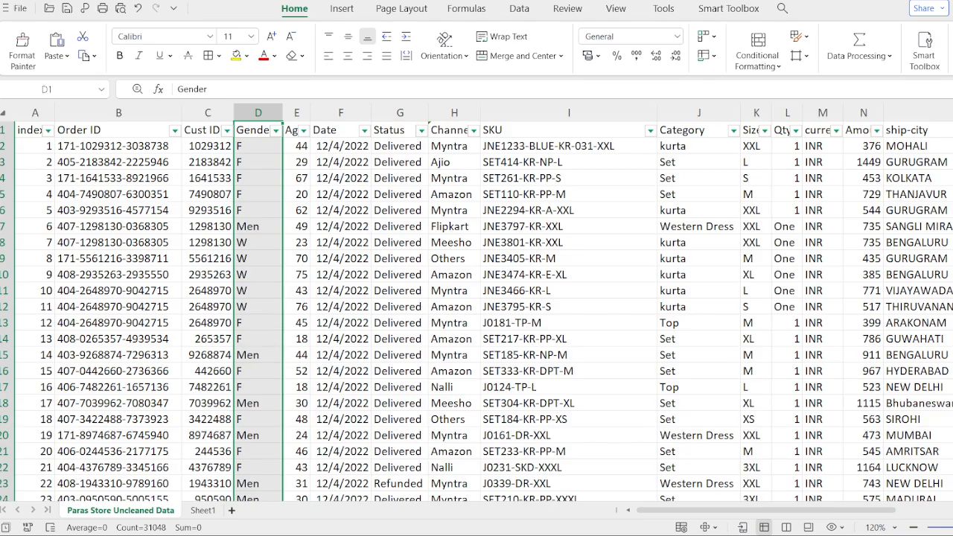
key("alt+a")
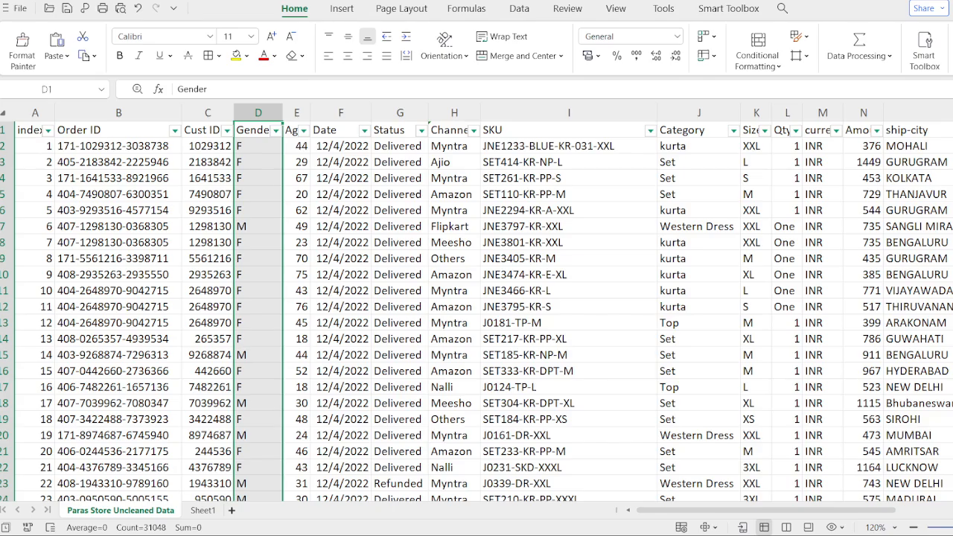
Replace every One with 1 in the Qty column.
left_click(258, 112)
left_click(297, 113)
left_click(792, 113)
left_click(756, 112)
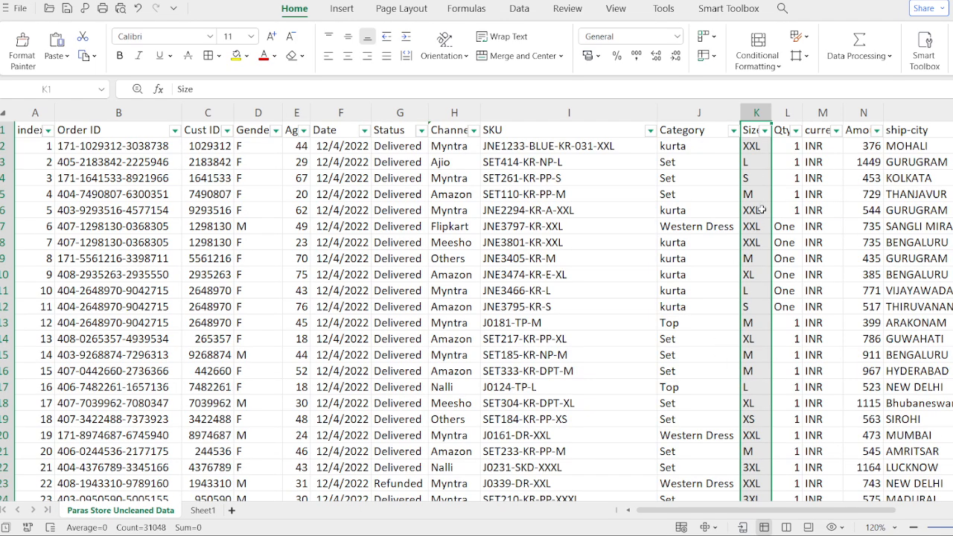
left_click(787, 112)
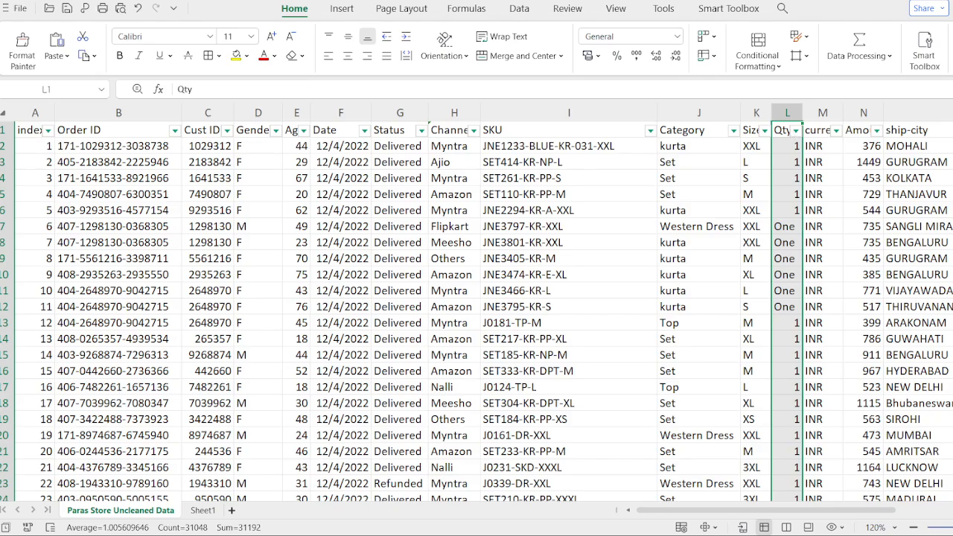
key("alt+a")
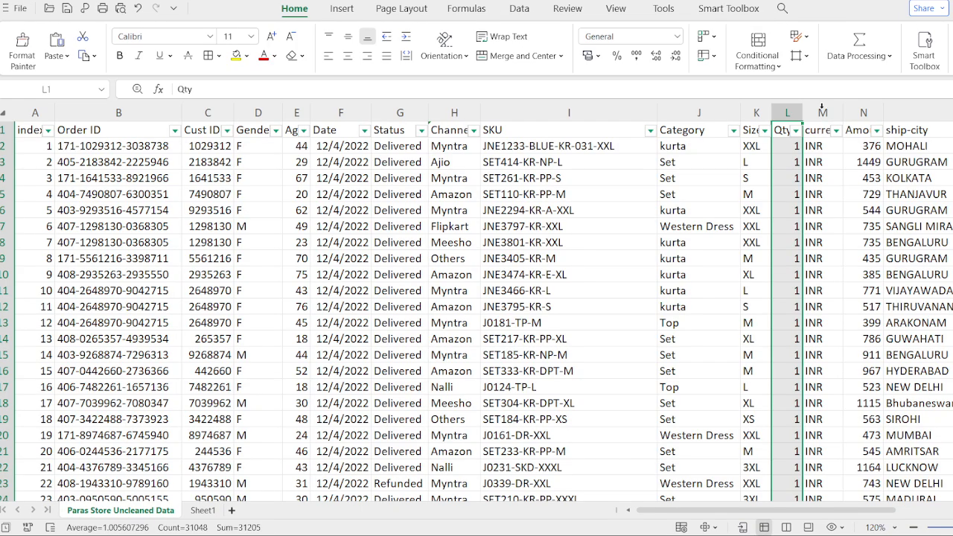
Check the Qty, currency, Amount and ship-city columns for inconsistent values across the records.
left_click(795, 131)
left_click(825, 113)
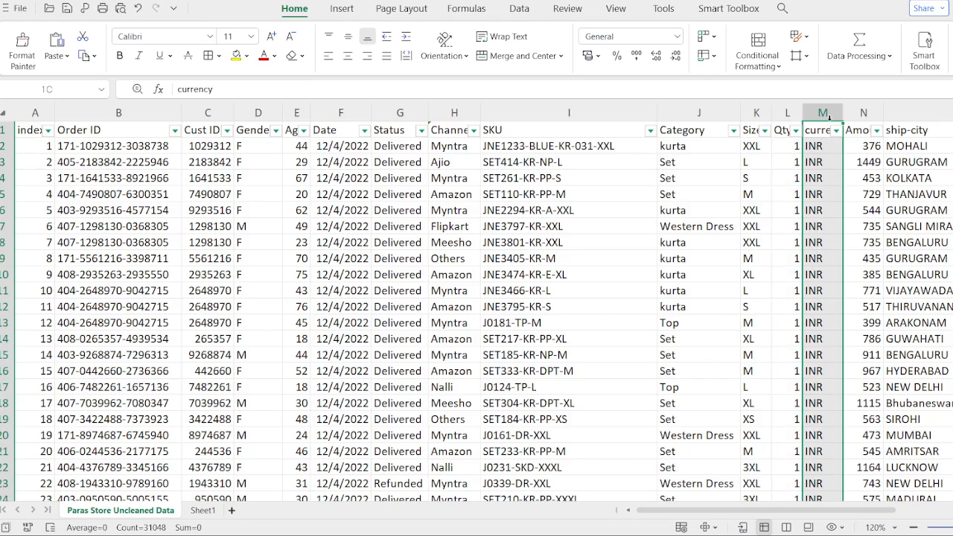
left_click(864, 104)
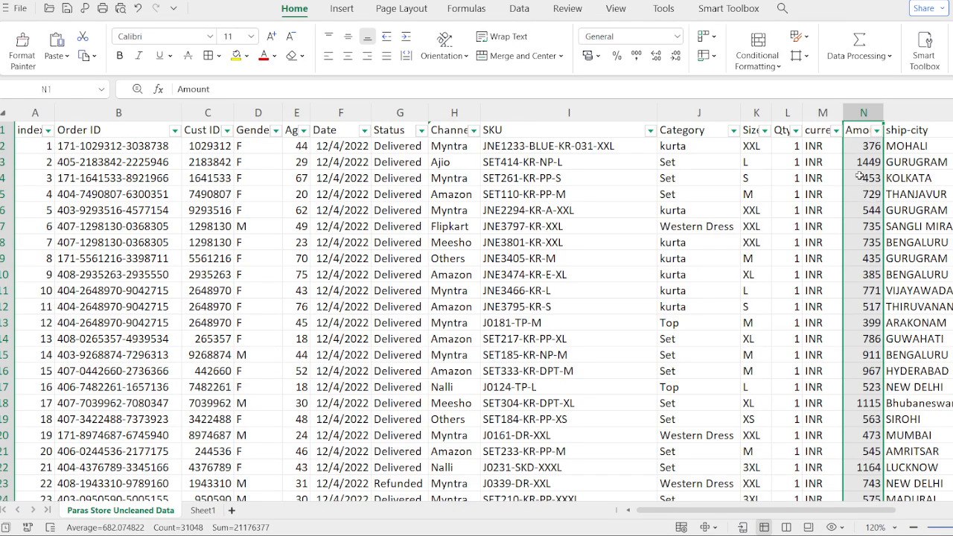
left_click(908, 132)
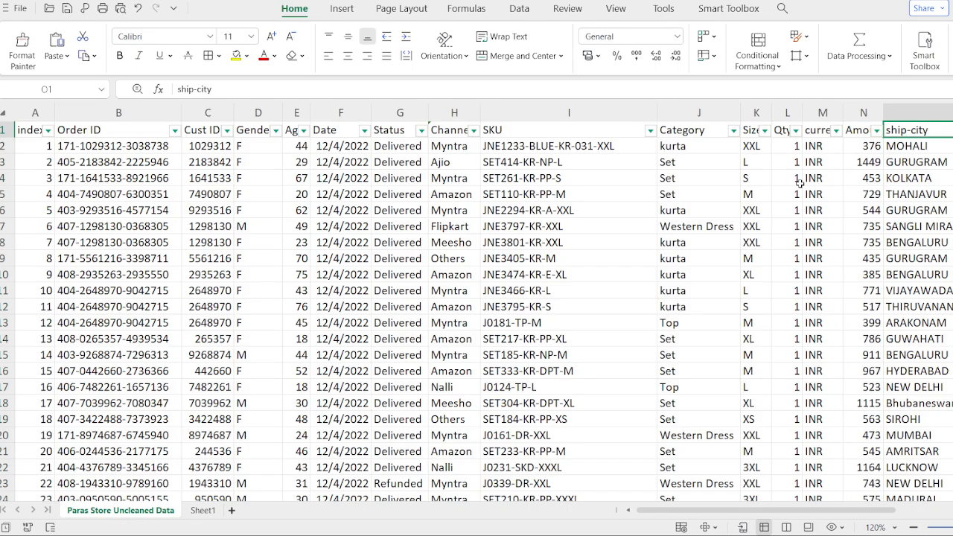
scroll(602, 287, "down", 4)
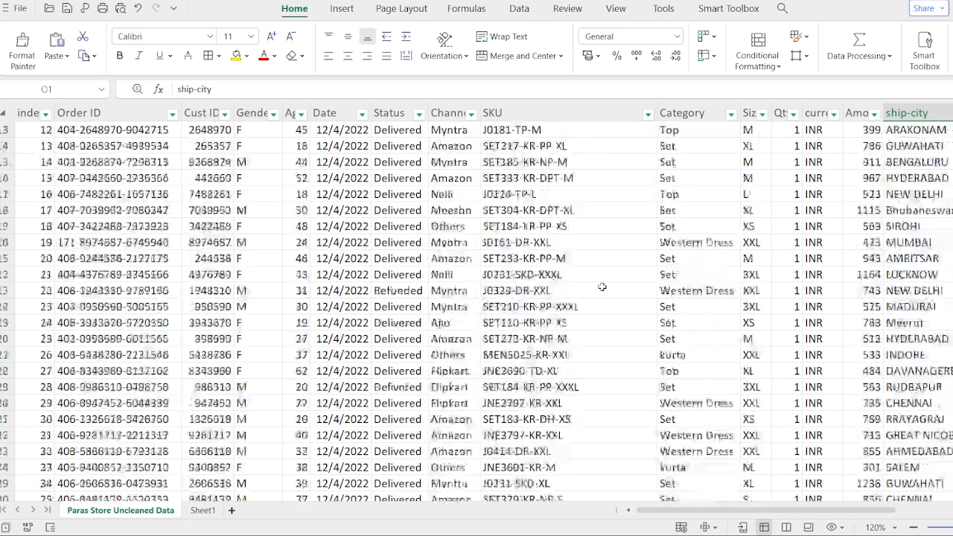
scroll(601, 286, "down", 4)
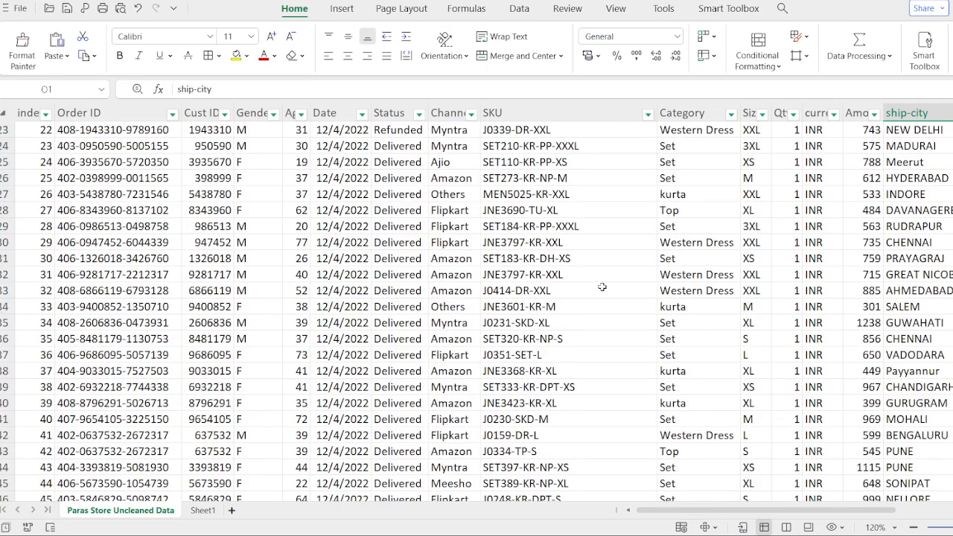
scroll(602, 286, "down", 8)
scroll(602, 287, "up", 12)
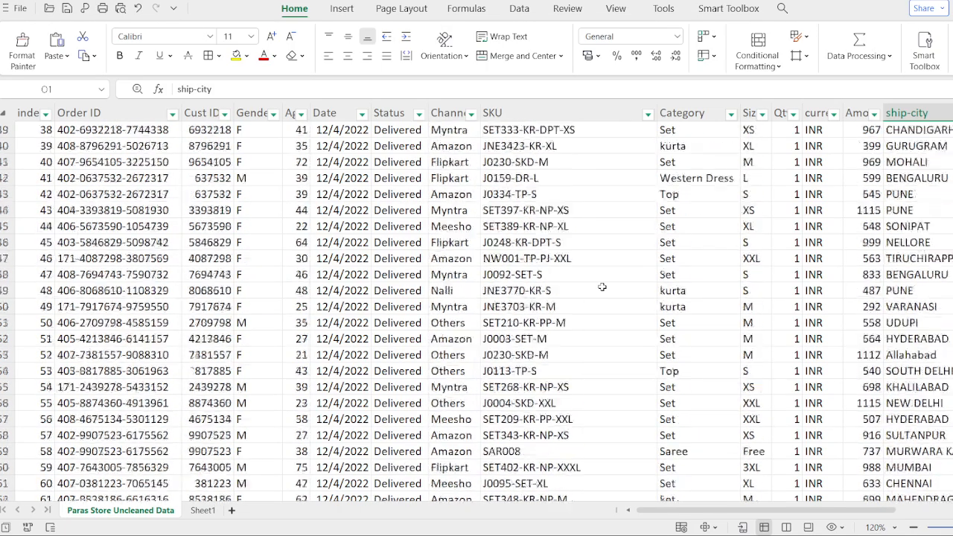
scroll(601, 287, "up", 5)
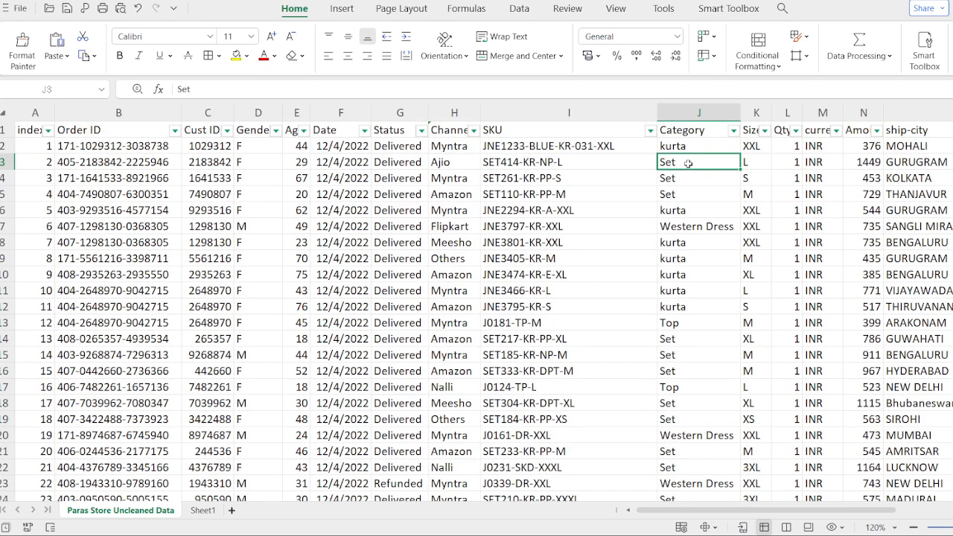
Check the Category column and the dates, ending on the Date header cell.
left_click(691, 110)
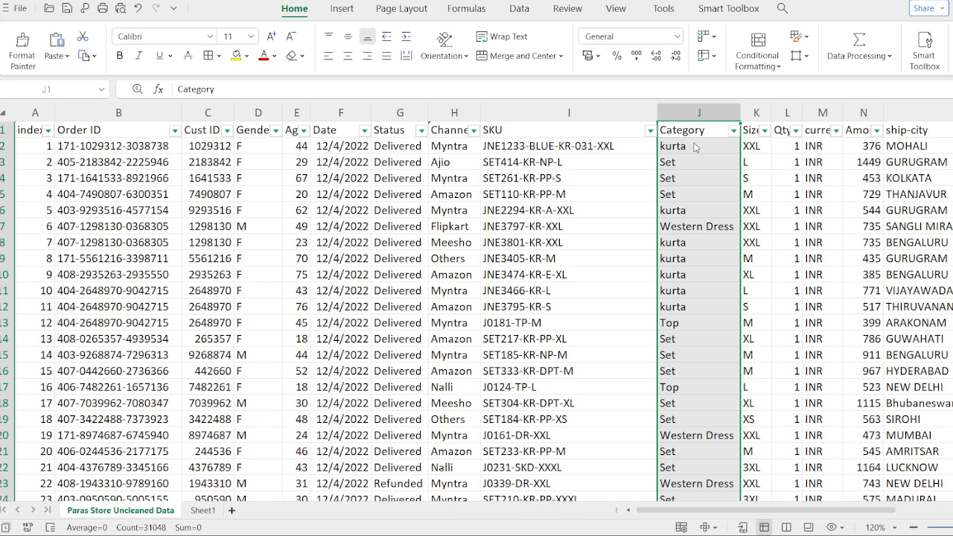
left_click(336, 240)
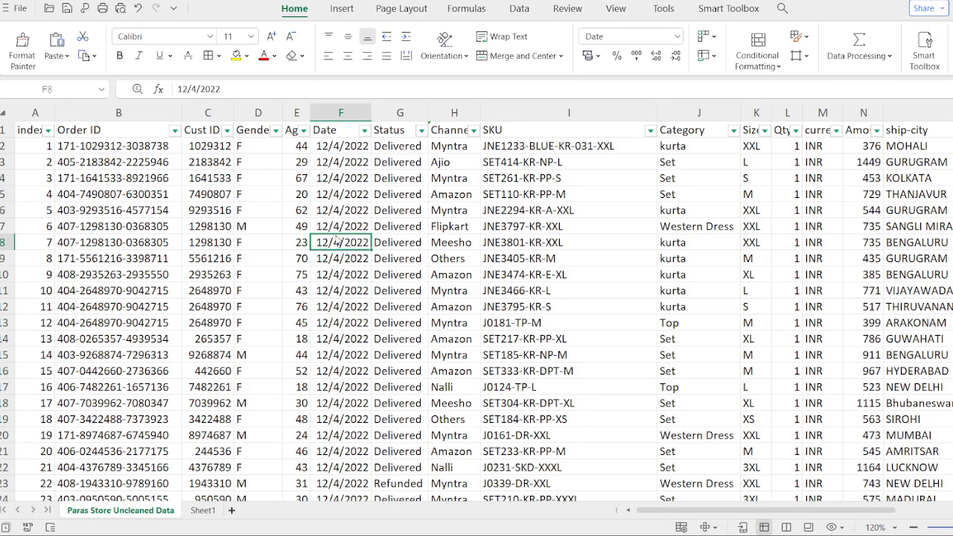
left_click(339, 128)
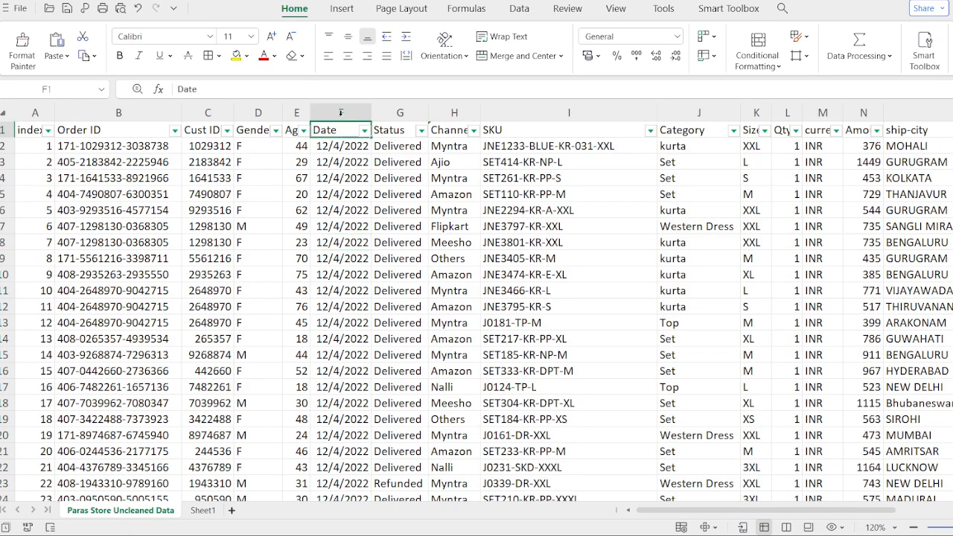
Insert a new column before the Date column, head it Month and fit its width to the header.
left_click(341, 111)
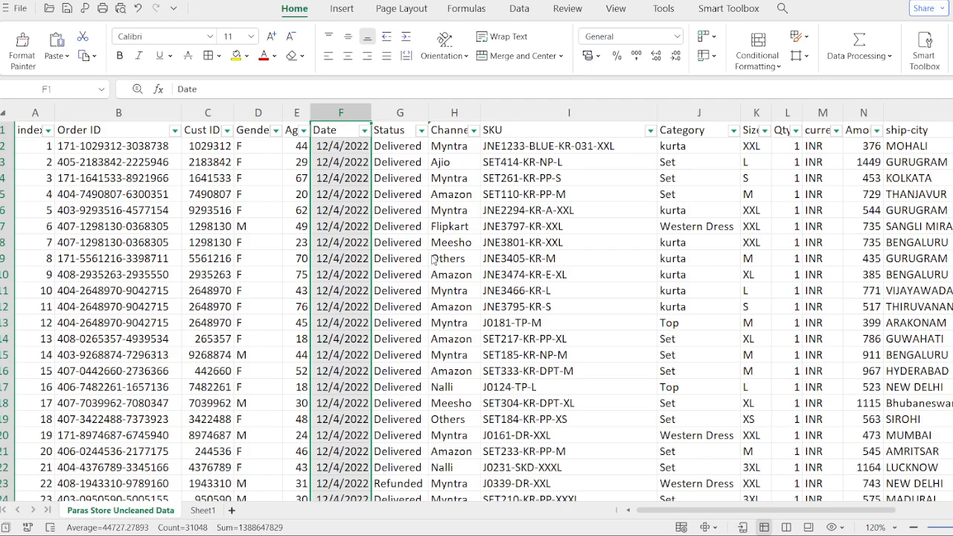
key("ctrl+shift+equal")
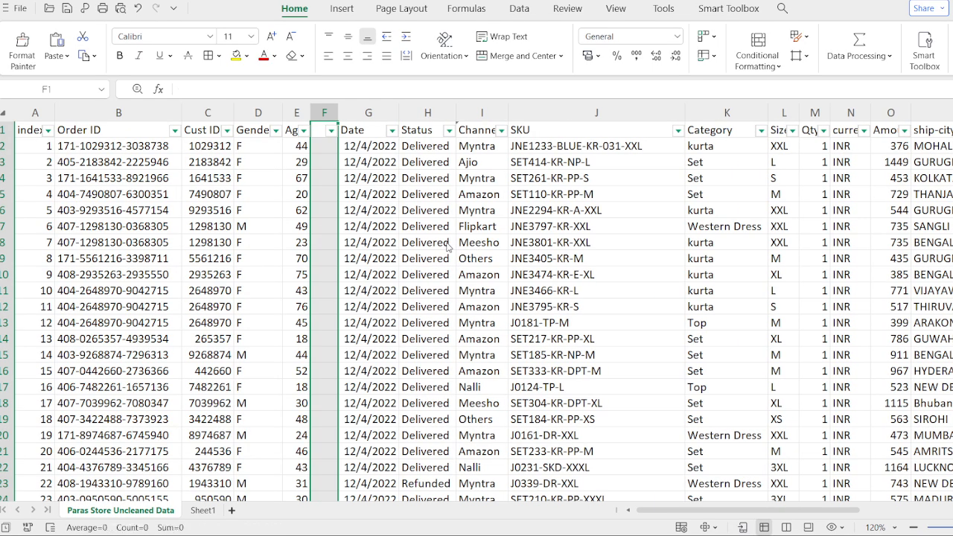
left_click(324, 132)
double_click(318, 132)
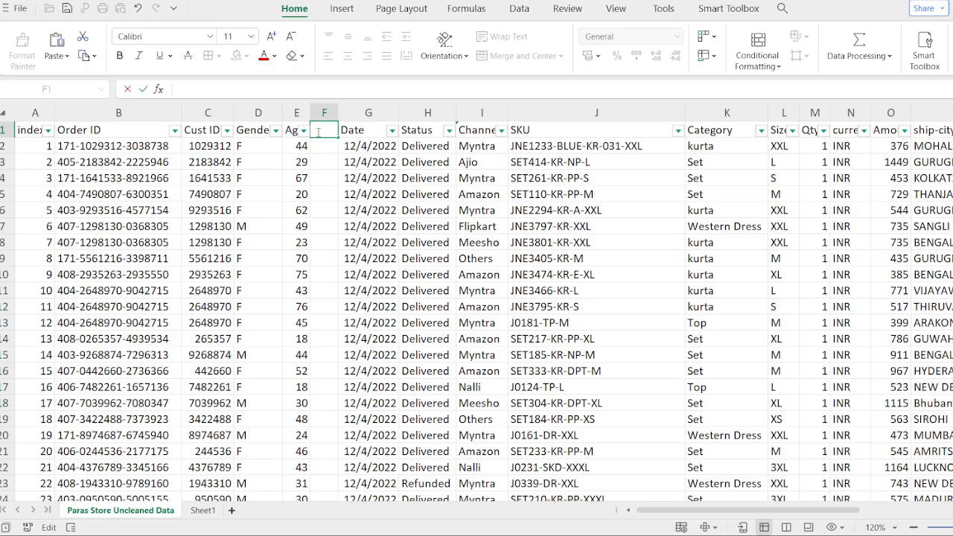
type("Month")
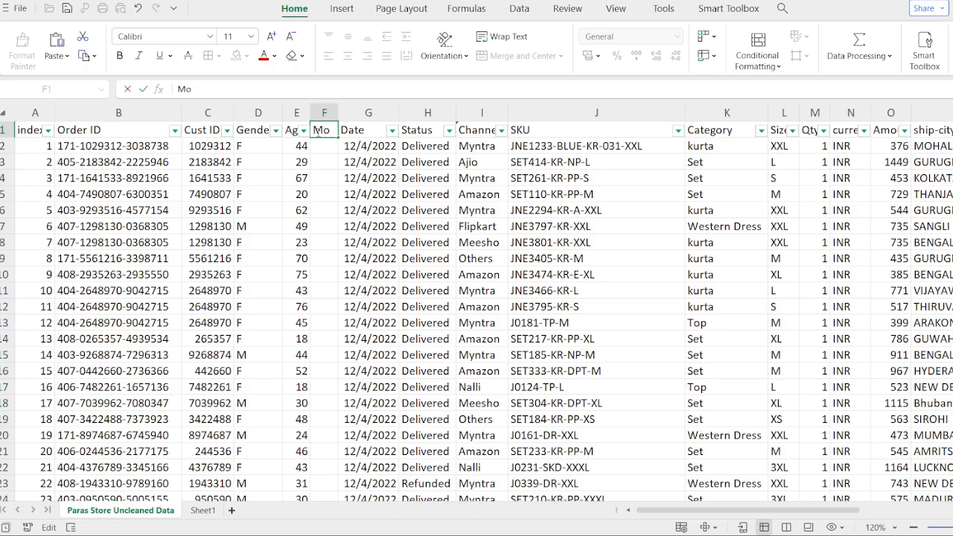
double_click(338, 105)
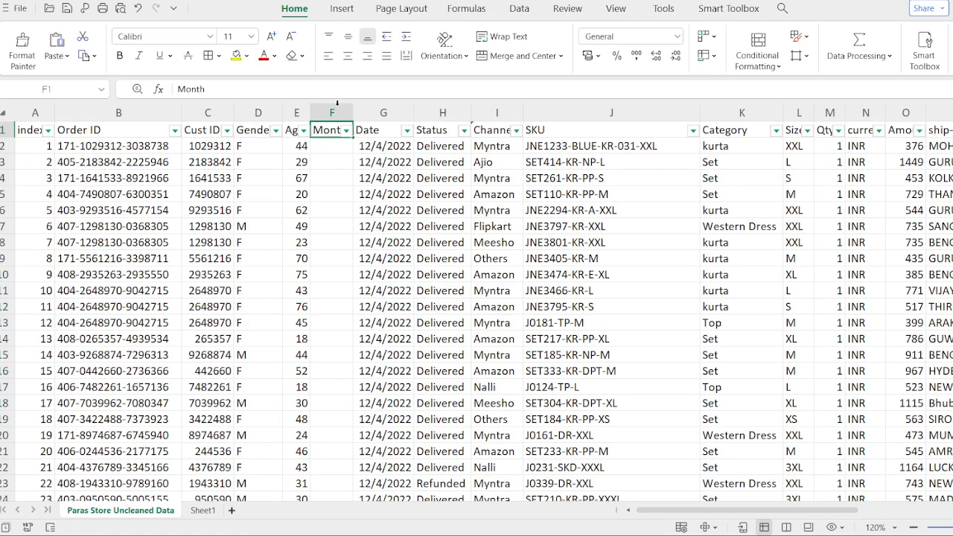
left_click(341, 146)
left_click(372, 147)
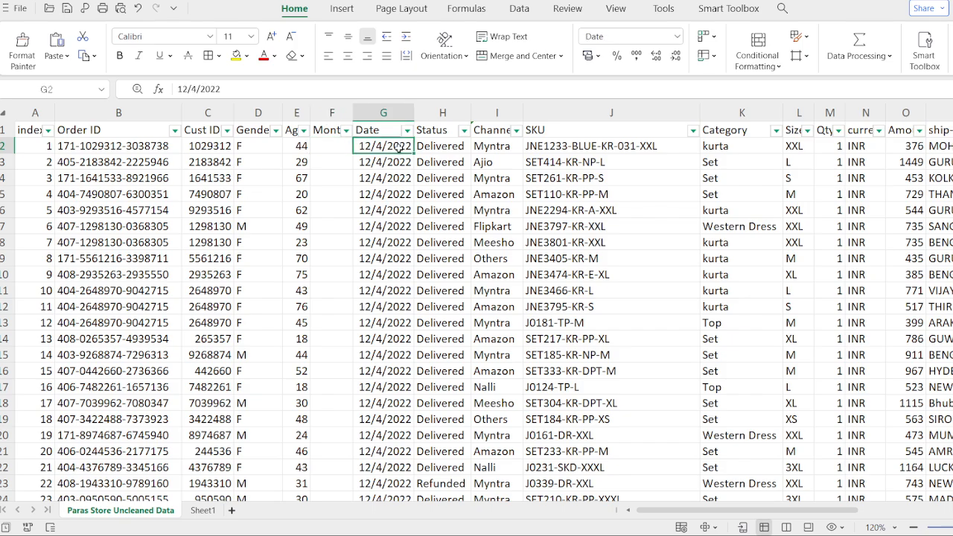
left_click(325, 141)
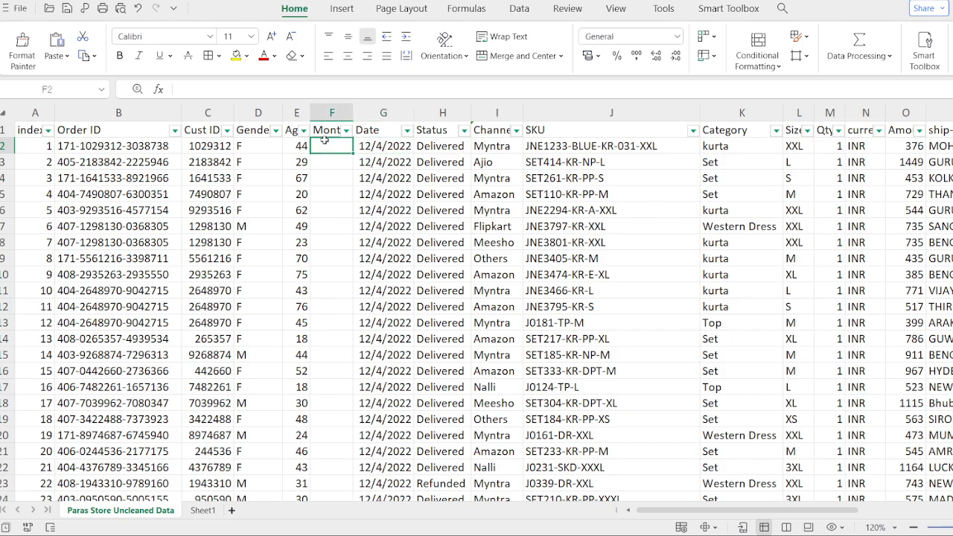
left_click(382, 152)
left_click(330, 149)
left_click(365, 147)
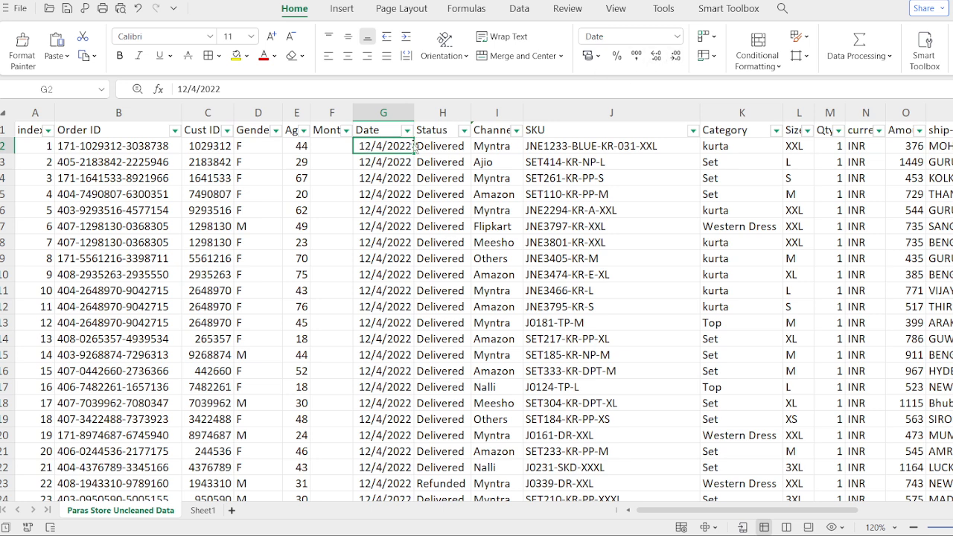
Copy the entire Date column over the new Month column F.
left_click(386, 129)
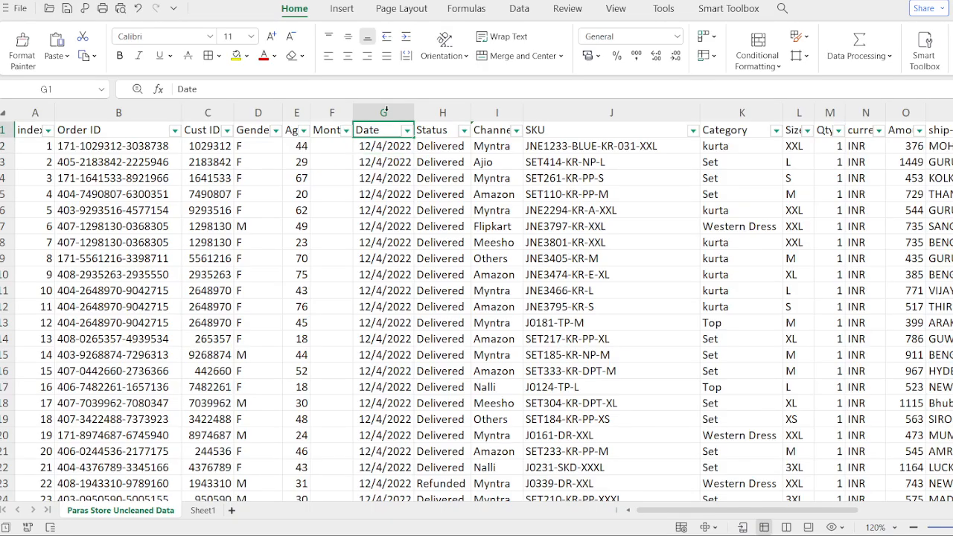
left_click(386, 110)
key("ctrl+c")
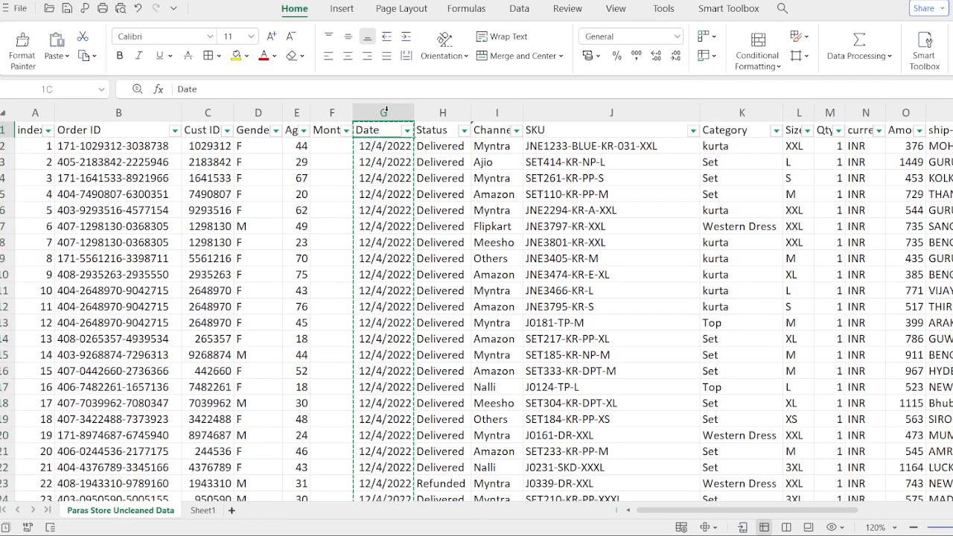
left_click(332, 112)
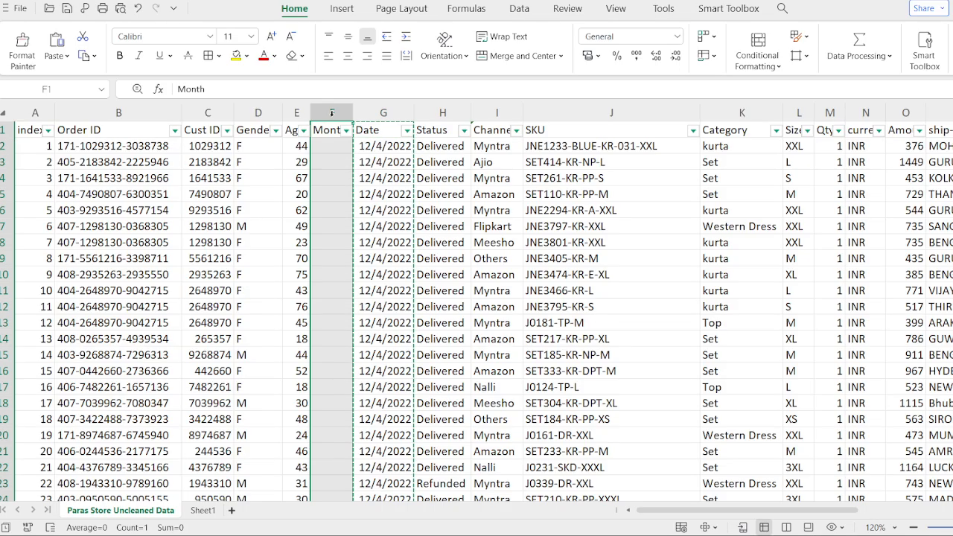
key("ctrl+v")
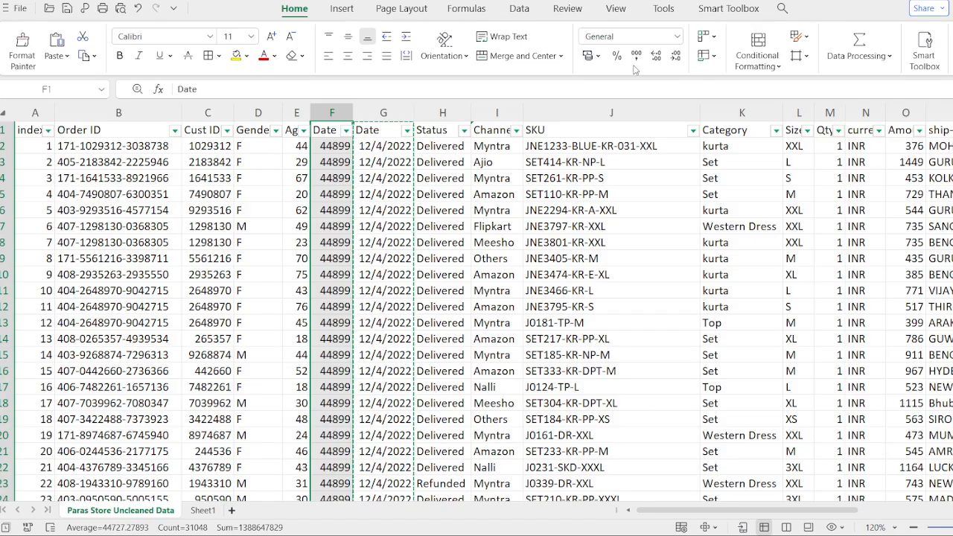
Apply a date number format to the copied column F and widen the column to fit its dates.
left_click(677, 36)
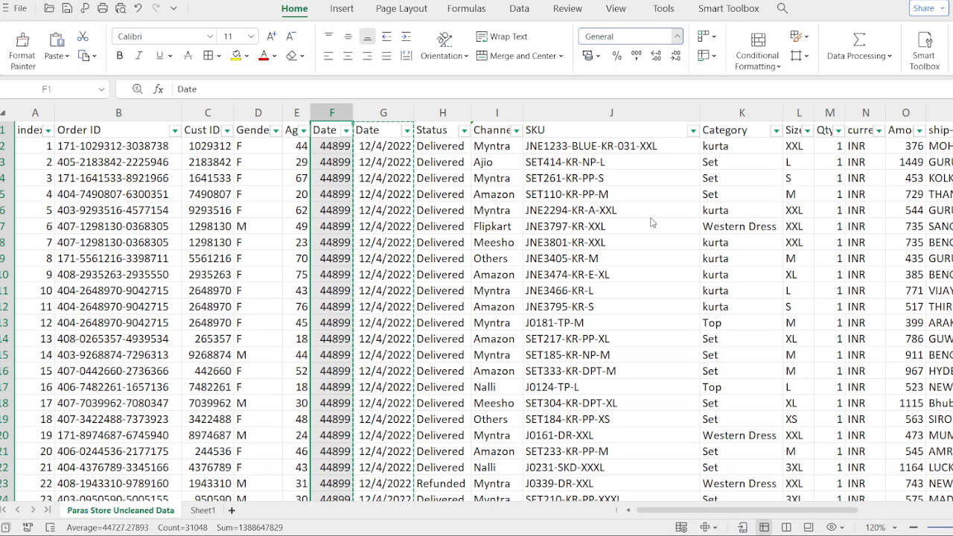
left_click(658, 192)
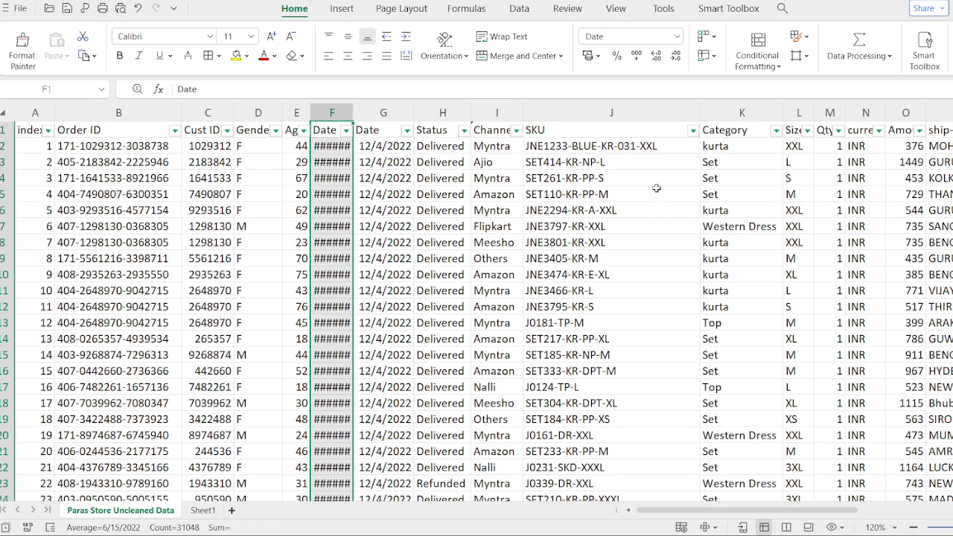
double_click(353, 112)
Apply a custom number format to column F that shows only the two-digit month number.
left_click(341, 196)
left_click(340, 165)
double_click(341, 146)
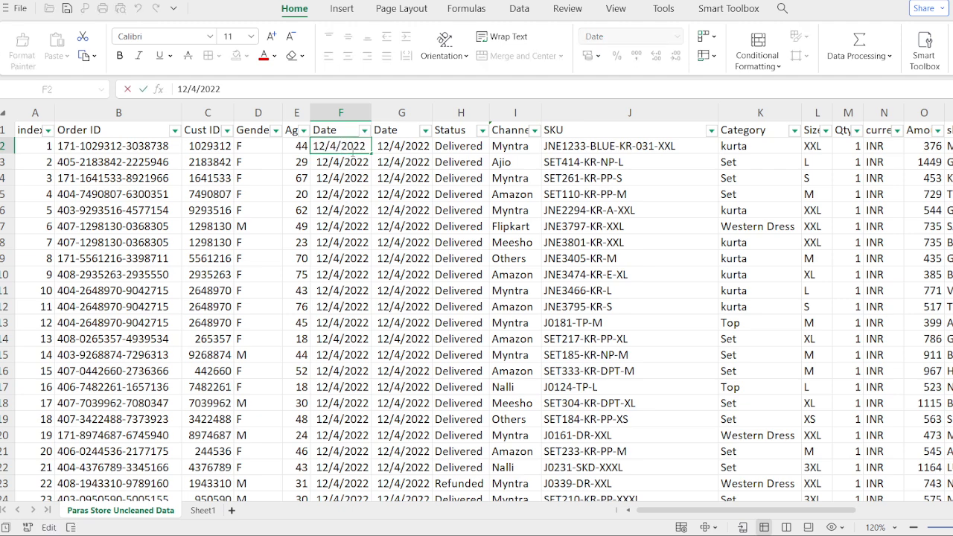
left_click(346, 108)
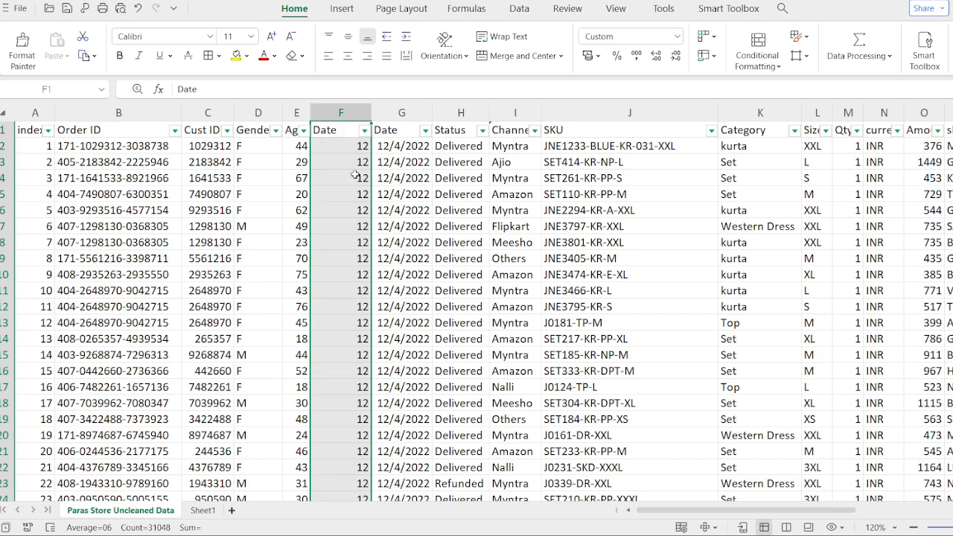
Examine the month numbers in column F down the records and return to the first row.
scroll(354, 176, "down", 15)
scroll(355, 176, "down", 4)
scroll(354, 176, "up", 17)
scroll(355, 175, "up", 2)
scroll(362, 164, "down", 20)
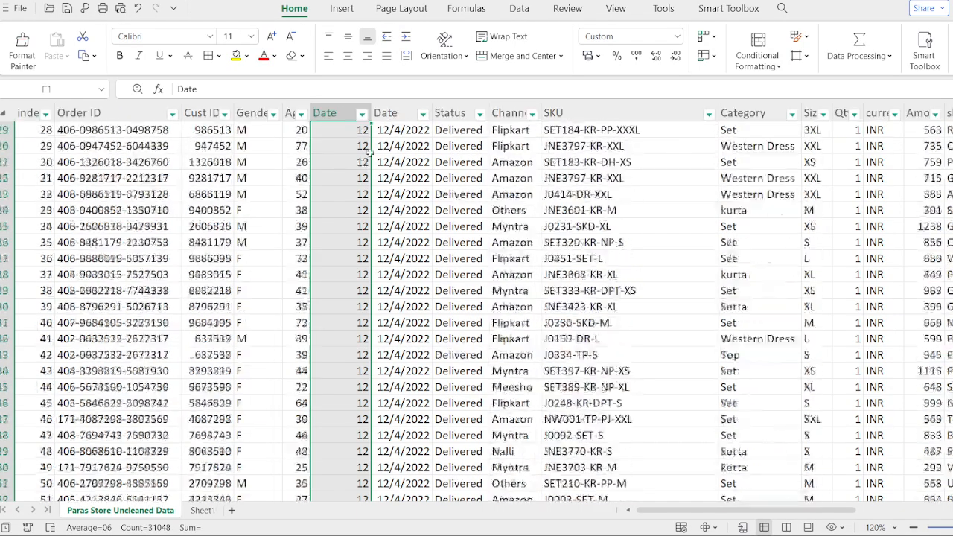
scroll(370, 152, "down", 20)
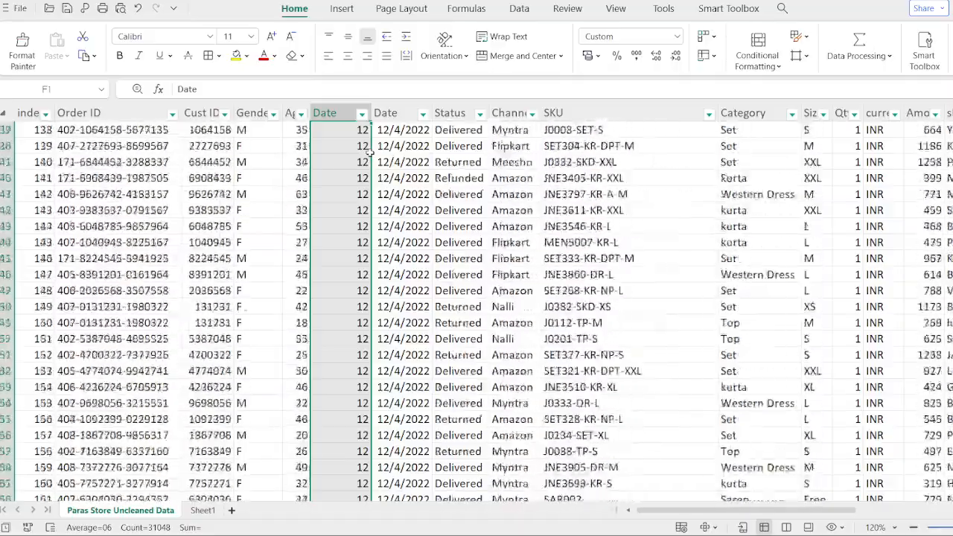
scroll(370, 152, "down", 6)
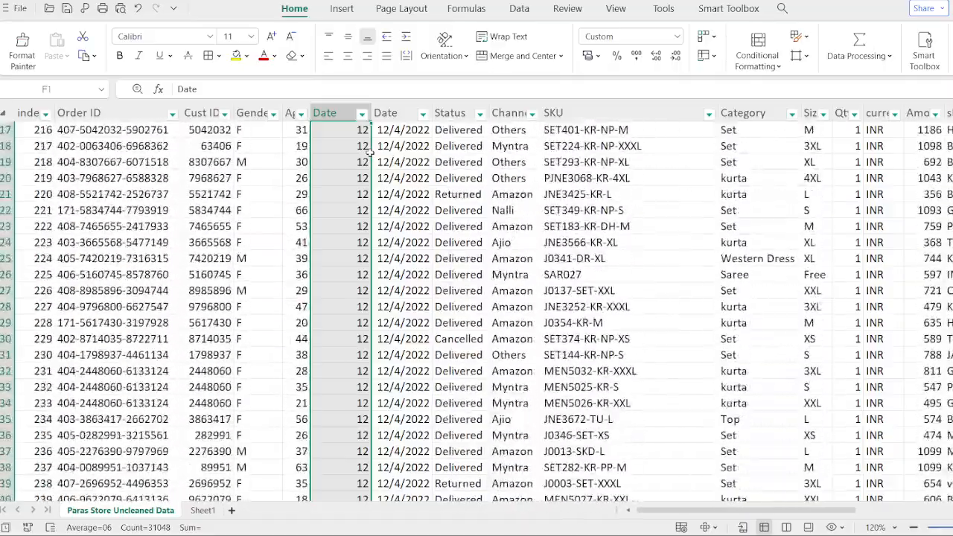
scroll(366, 159, "up", 20)
scroll(367, 159, "up", 20)
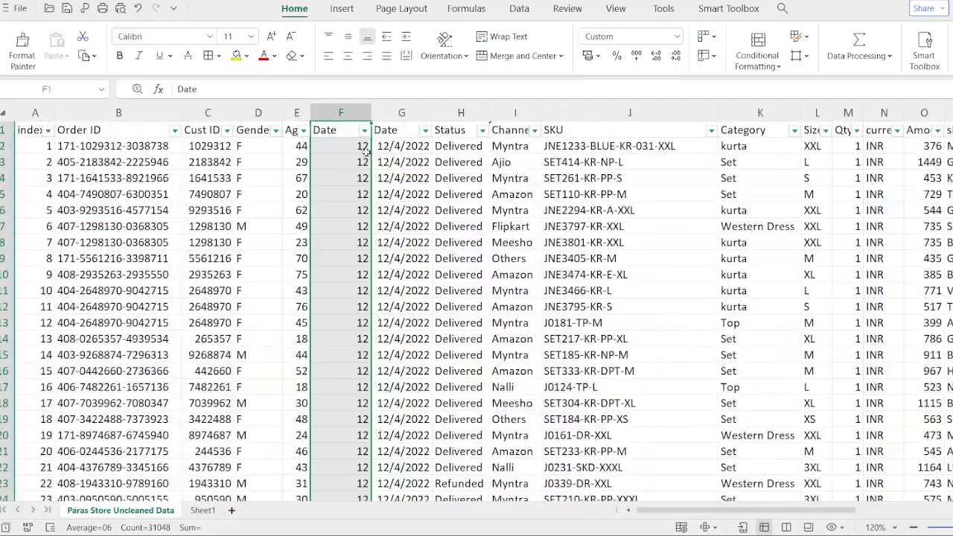
Change column F's custom format to abbreviated month names such as Dec, and check the values down to the last record.
left_click(358, 113)
left_click(644, 457)
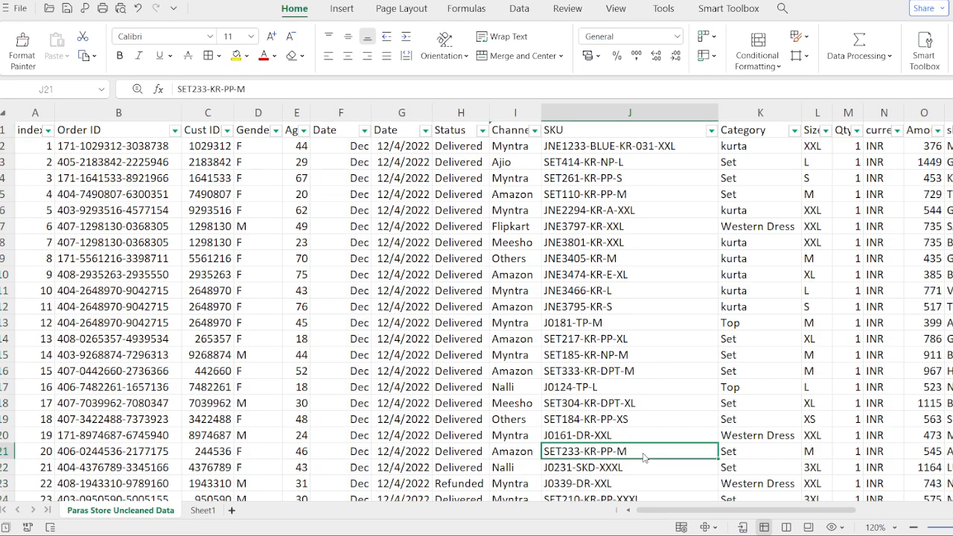
left_click(359, 110)
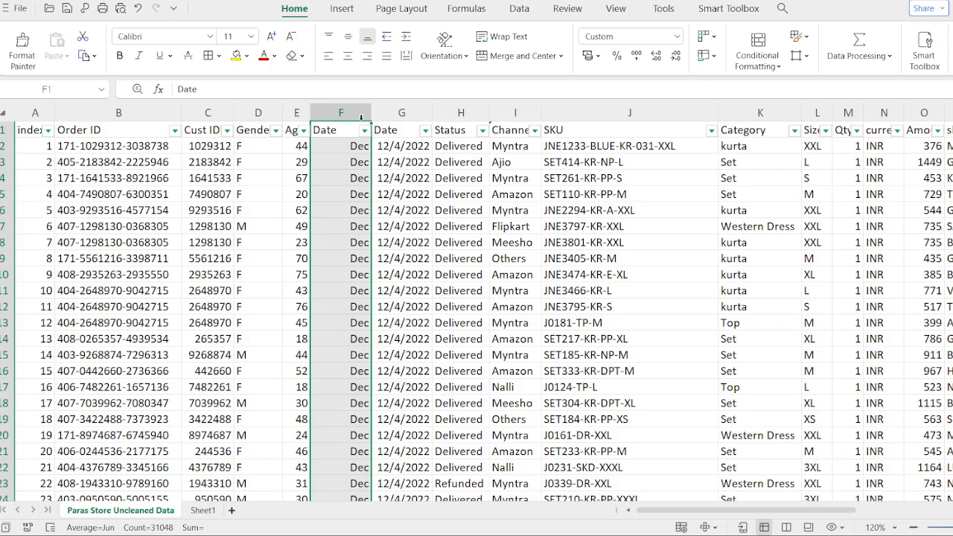
left_click(363, 132)
left_click(581, 484)
key("ctrl+Down")
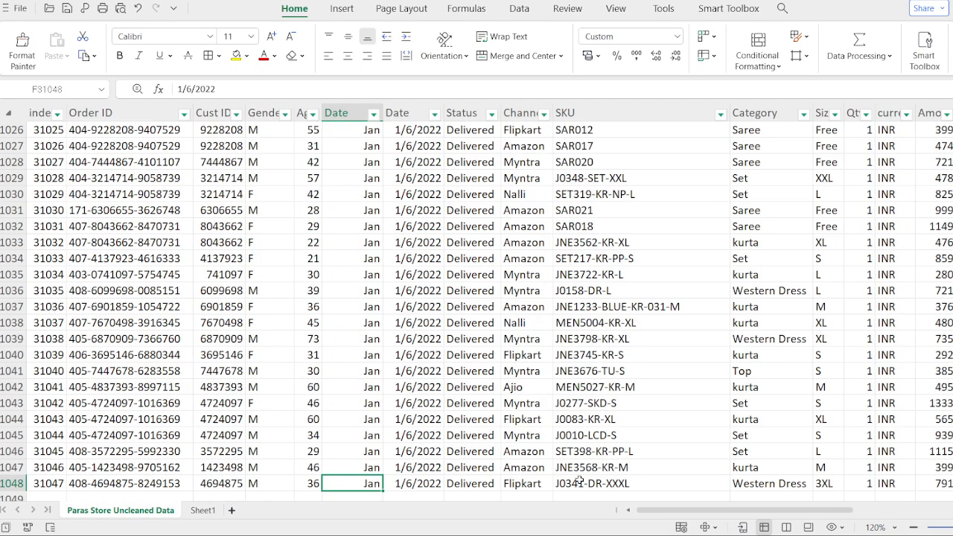
key("ctrl+Up")
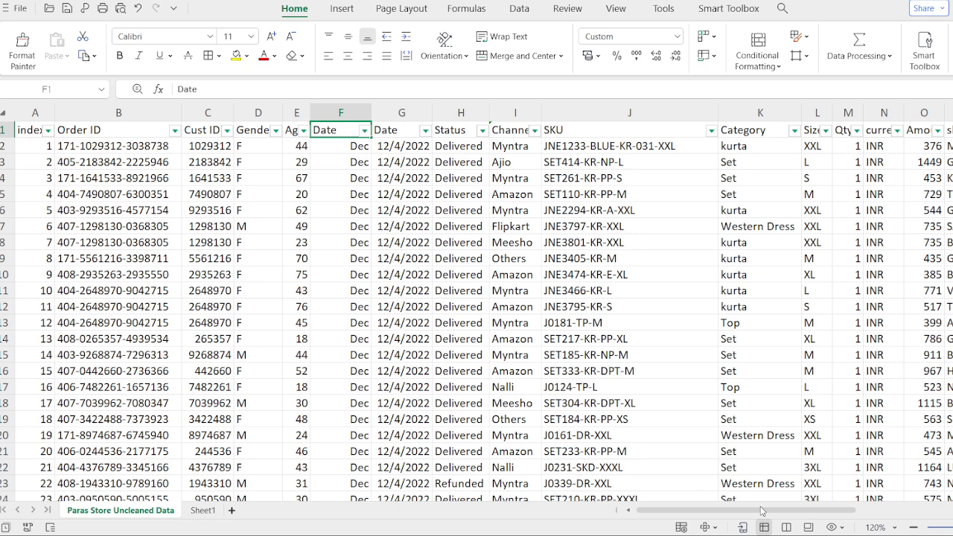
Rename the header of column F, which holds the month names, as Month.
double_click(342, 128)
key("BackSpace")
key("BackSpace")
key("BackSpace")
key("BackSpace")
type("Month")
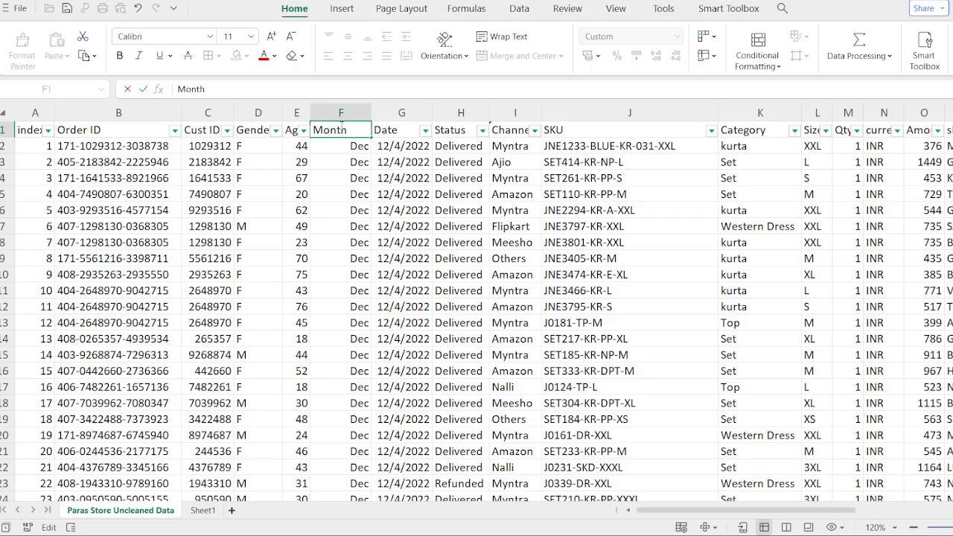
left_click(415, 107)
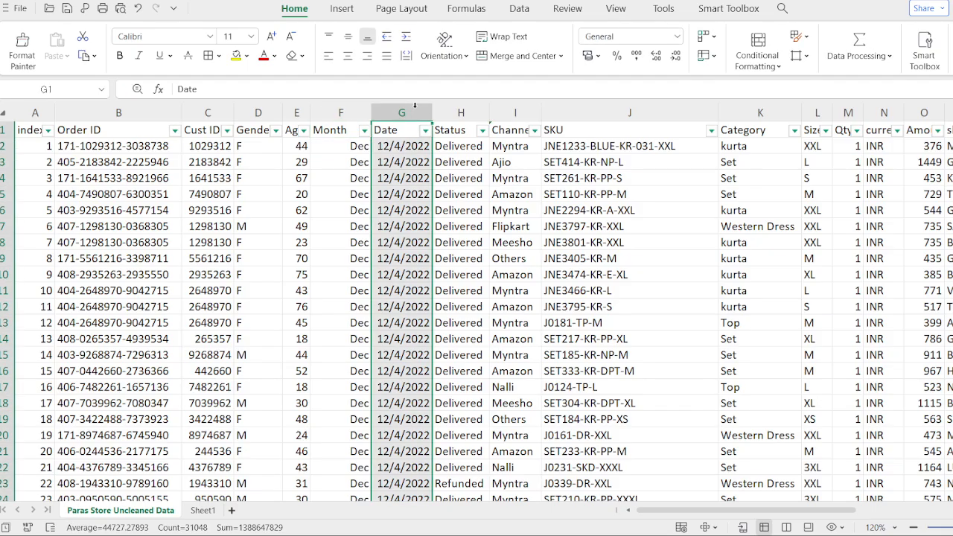
left_click(450, 111)
left_click(510, 130)
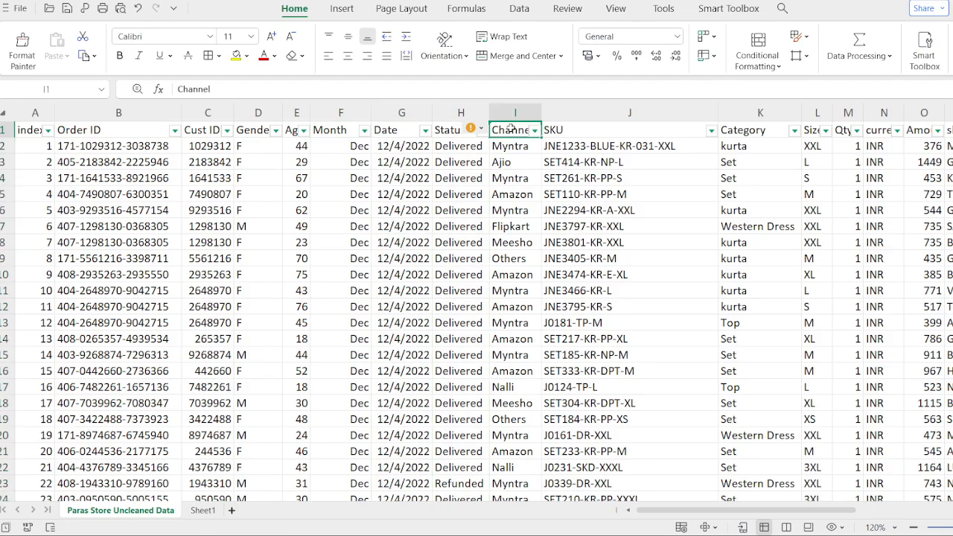
left_click(596, 110)
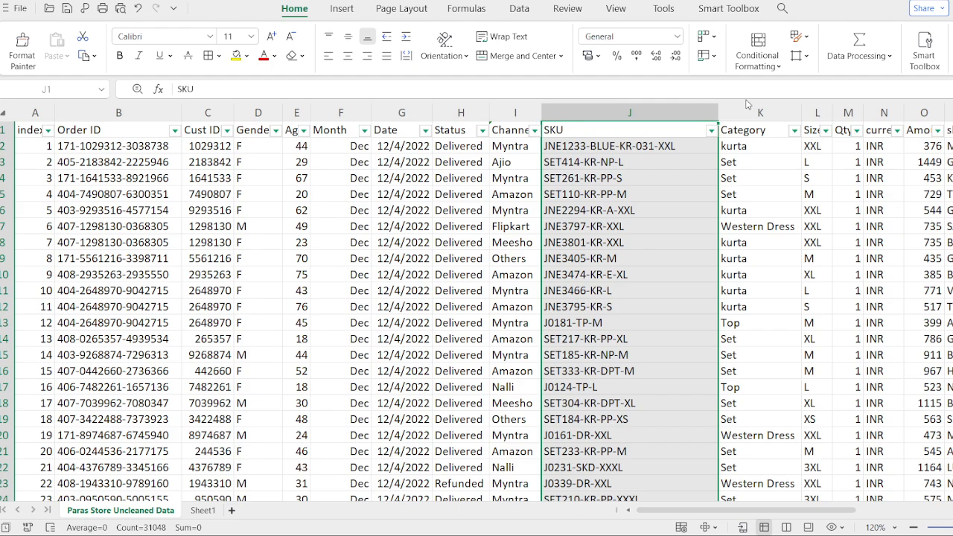
left_click(939, 111)
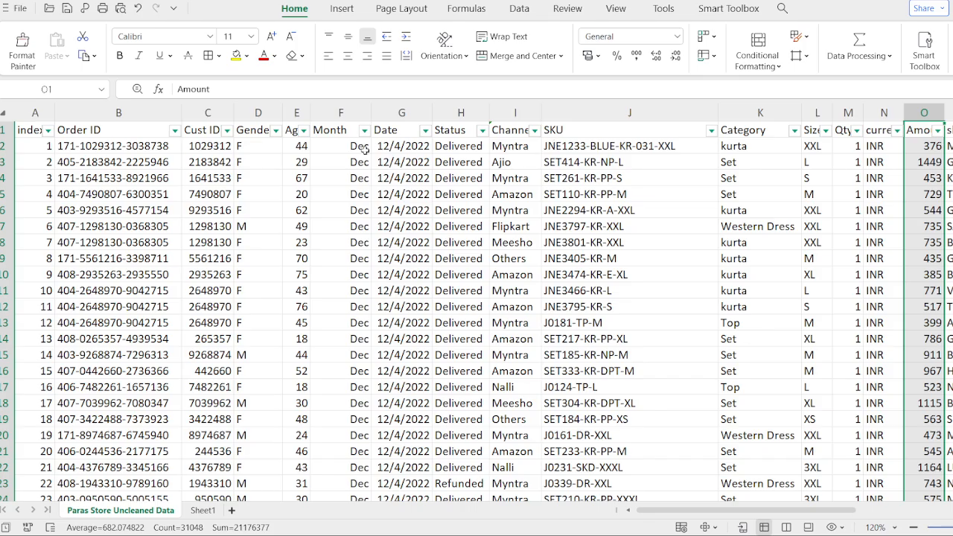
Insert a new column before the Age column and enter Age_Group as its header.
left_click(305, 147)
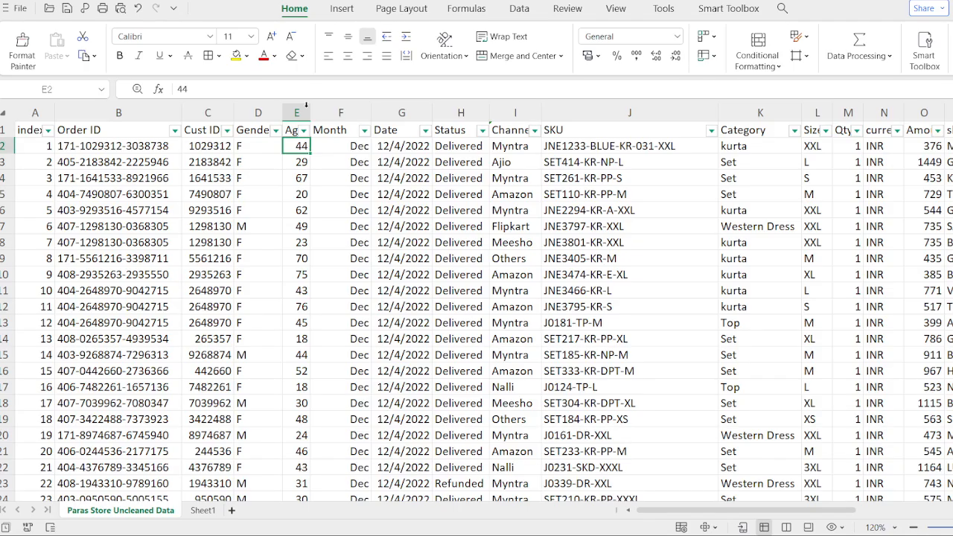
left_click(296, 112)
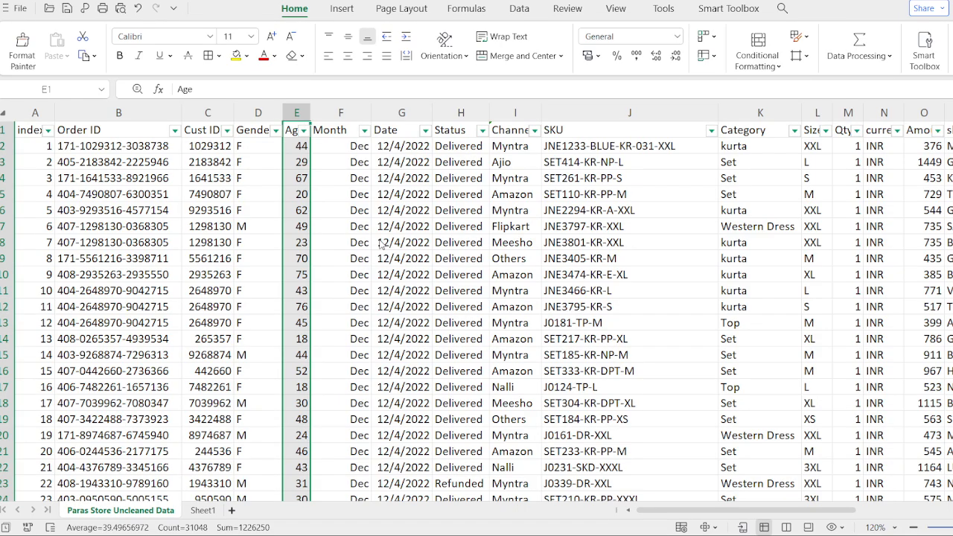
key("ctrl+shift+plus")
left_click(303, 124)
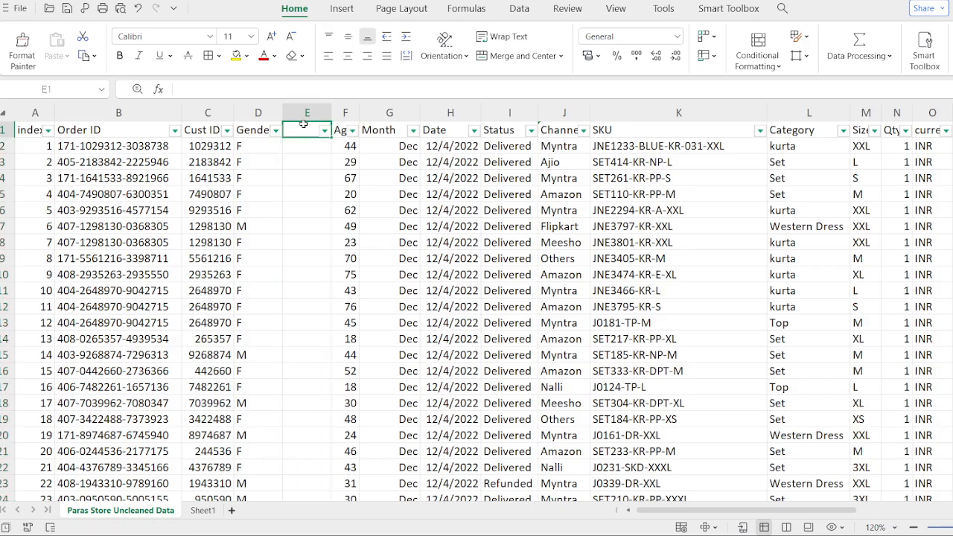
double_click(304, 125)
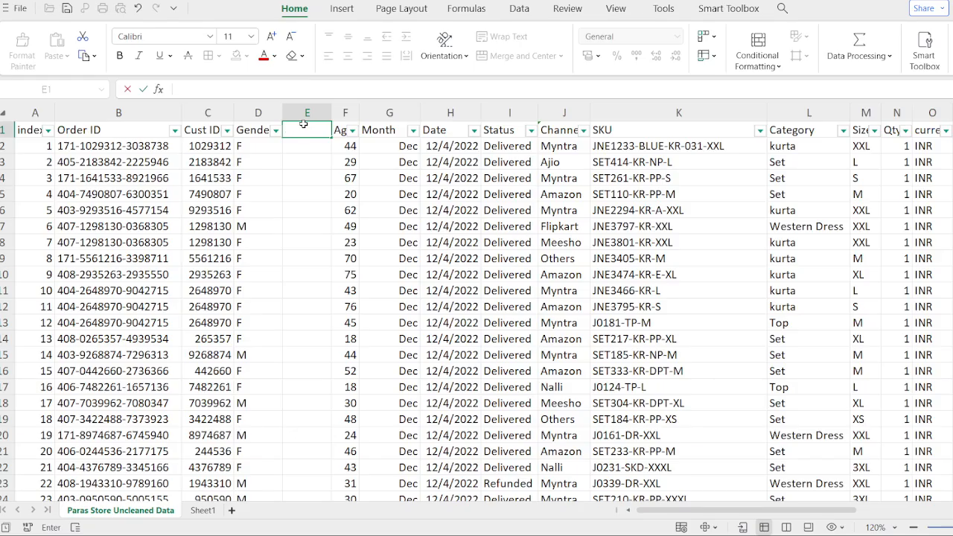
type("Age")
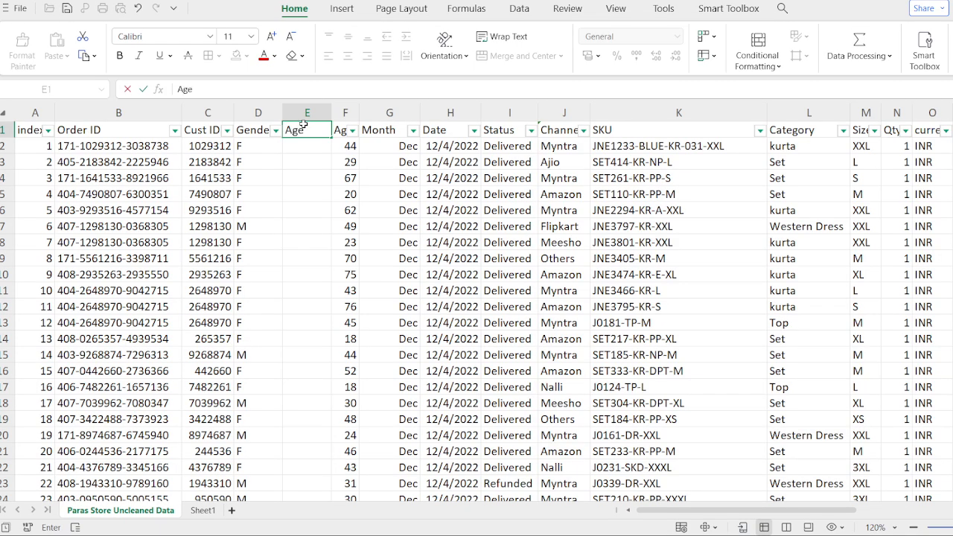
type("_Group")
left_click(315, 157)
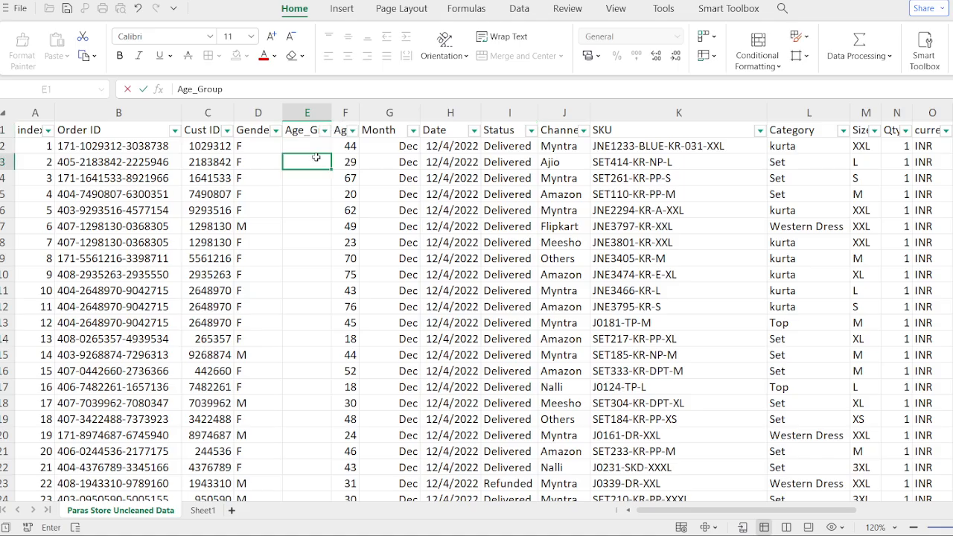
Auto-fit the Age_Group column's width to its header and select its first data cell, E2.
double_click(332, 112)
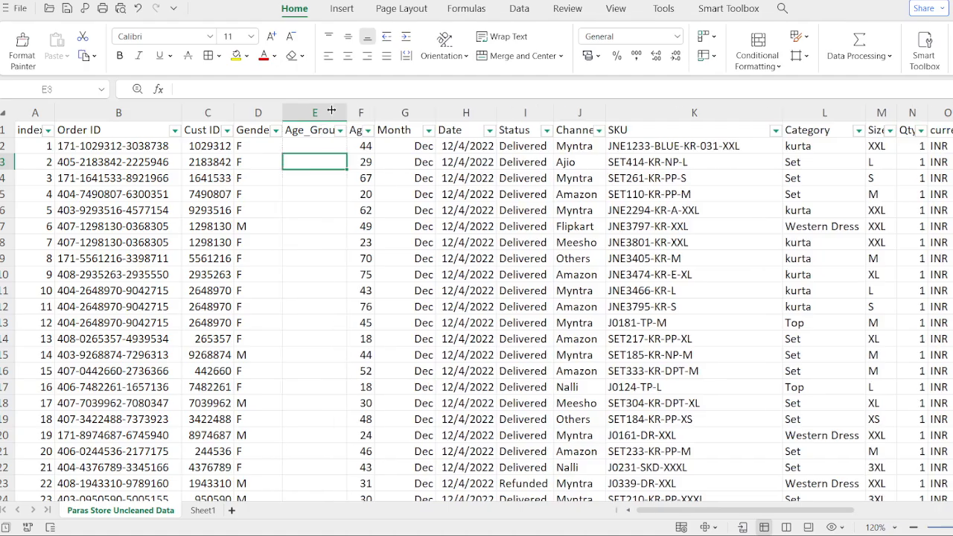
left_click(312, 149)
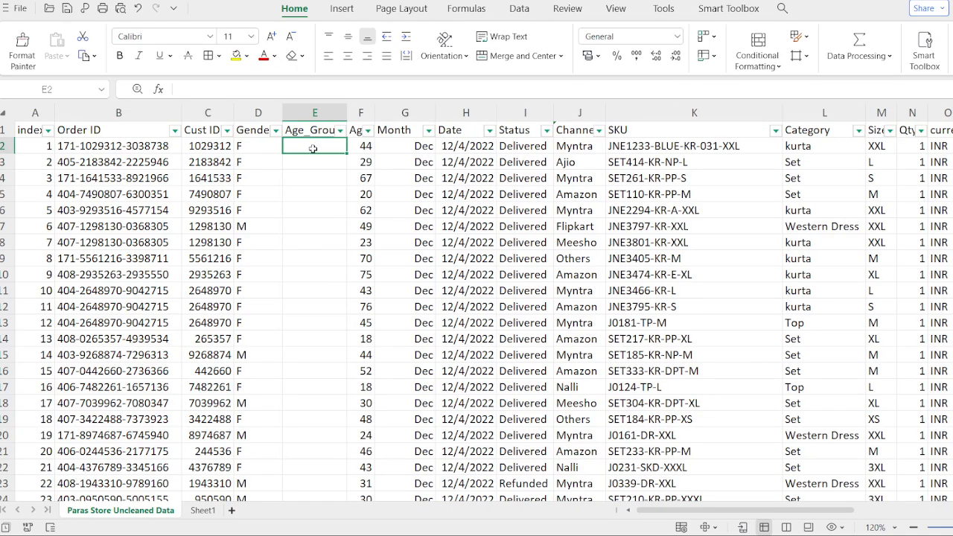
left_click(363, 153)
left_click(336, 152)
double_click(336, 153)
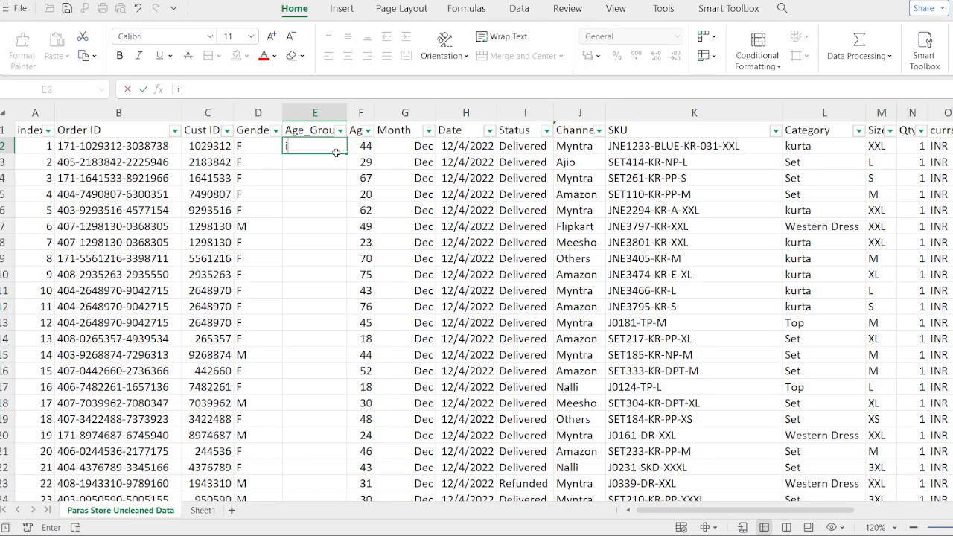
Start an IF formula in E2 with a greater-than test on the age in F2.
type("=if")
key("Tab")
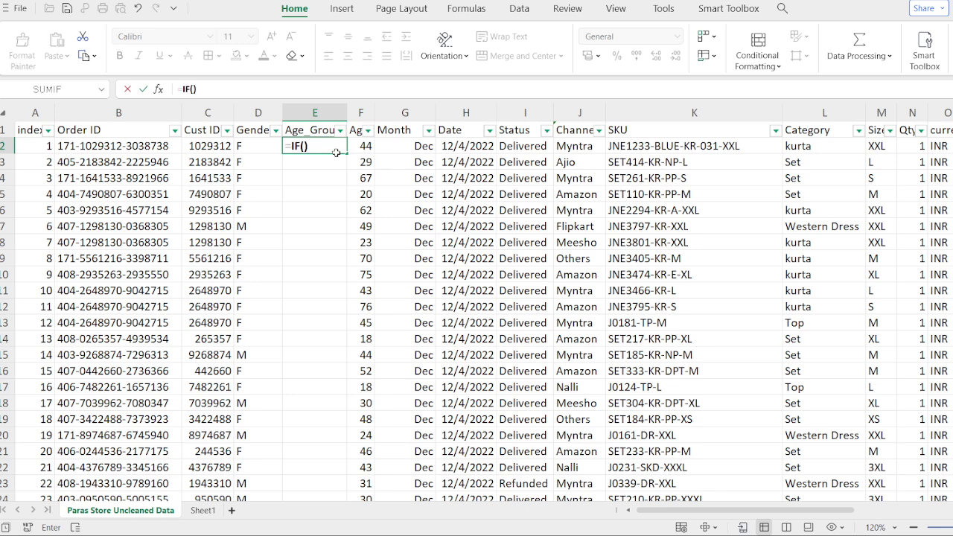
type("ag")
key("BackSpace")
key("BackSpace")
left_click(365, 147)
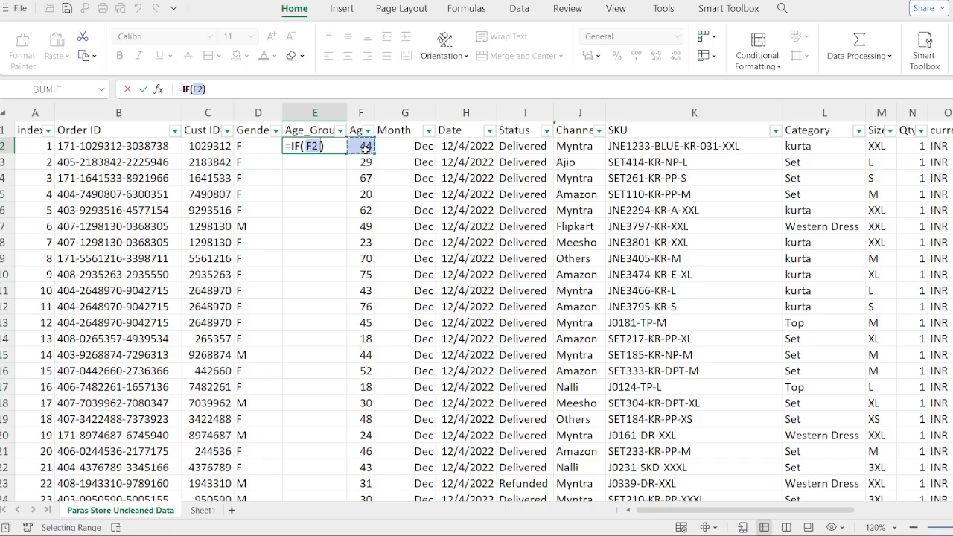
type("<E2>E2")
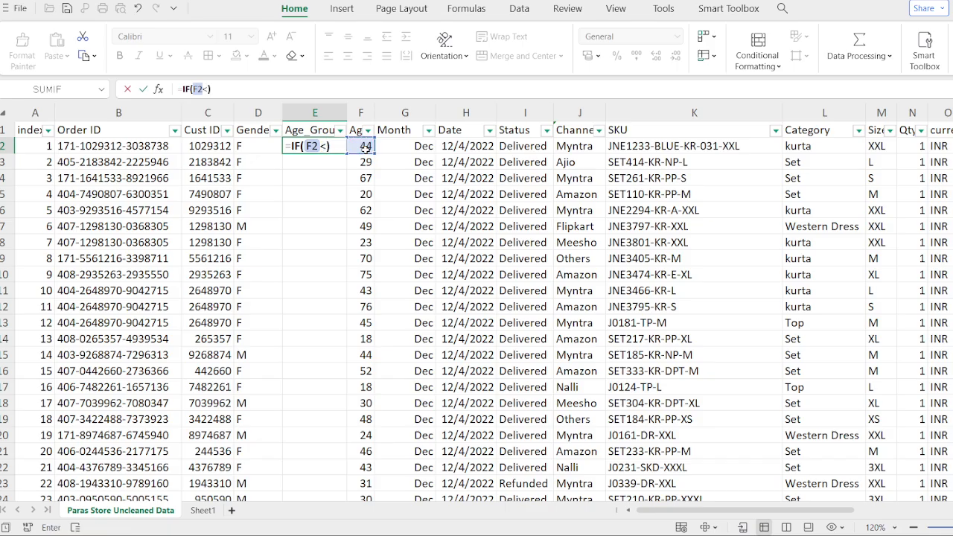
key("BackSpace")
key("BackSpace")
key("BackSpace")
key("BackSpace")
key("BackSpace")
key("BackSpace")
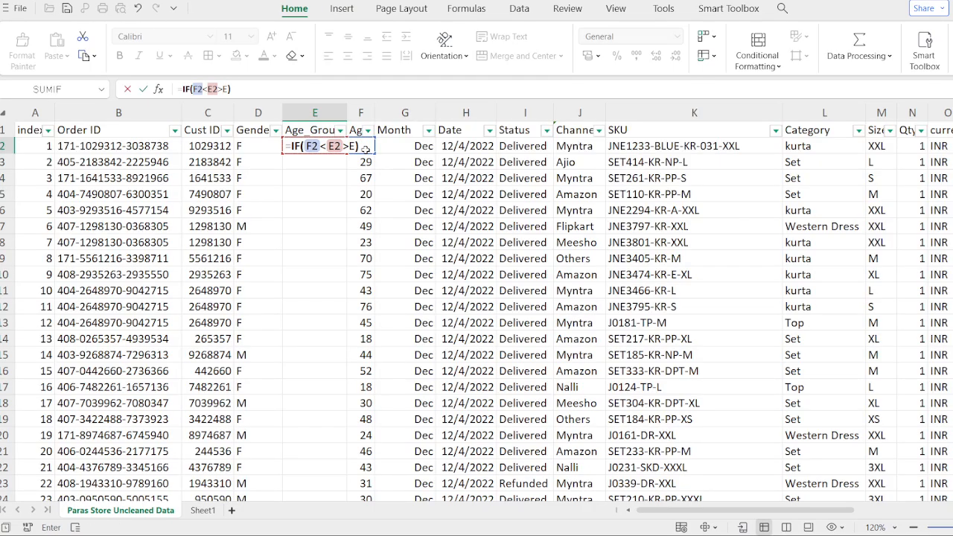
type(">")
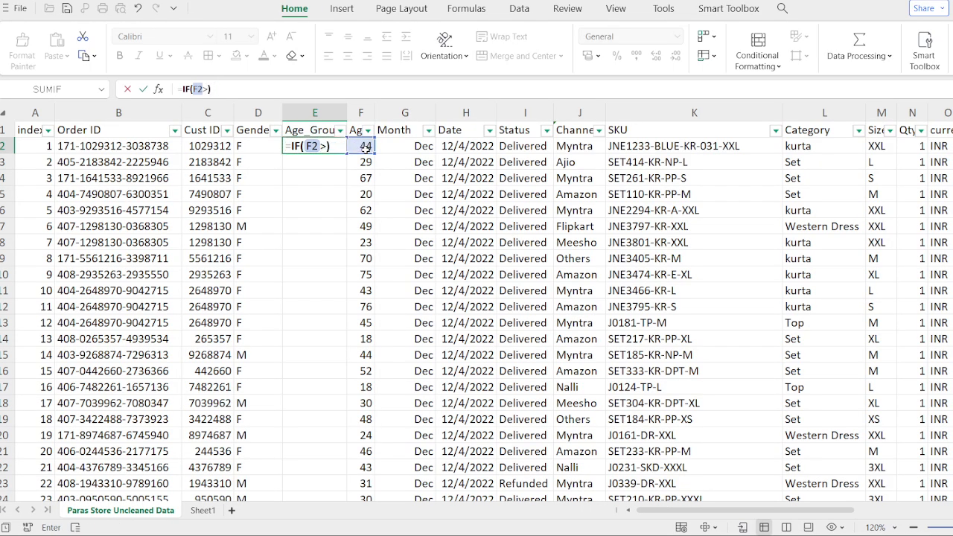
Complete the E2 test as F2>=18 with the results "Tenagers" and "Child".
type("=")
type("1")
type("7=")
key("BackSpace")
key("BackSpace")
type("6")
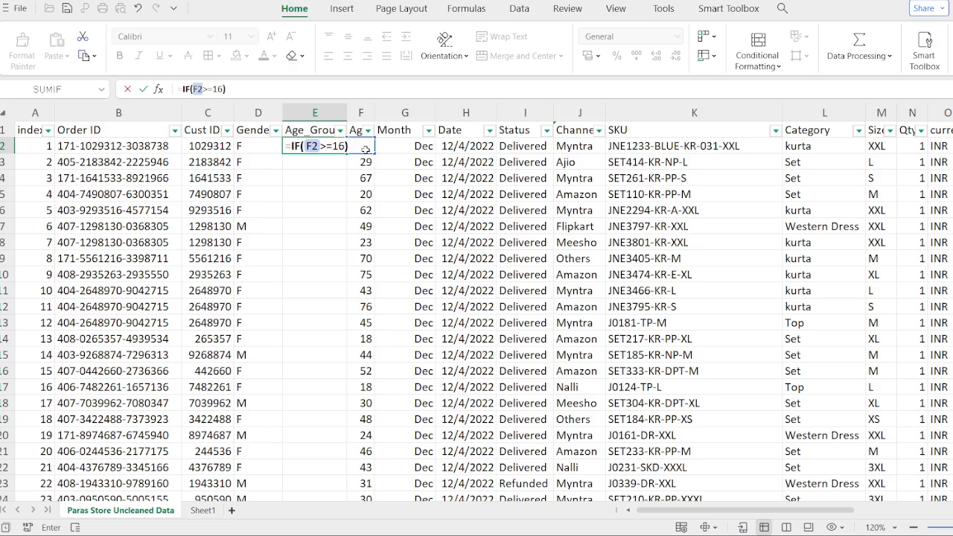
key("BackSpace")
type("7")
key("BackSpace")
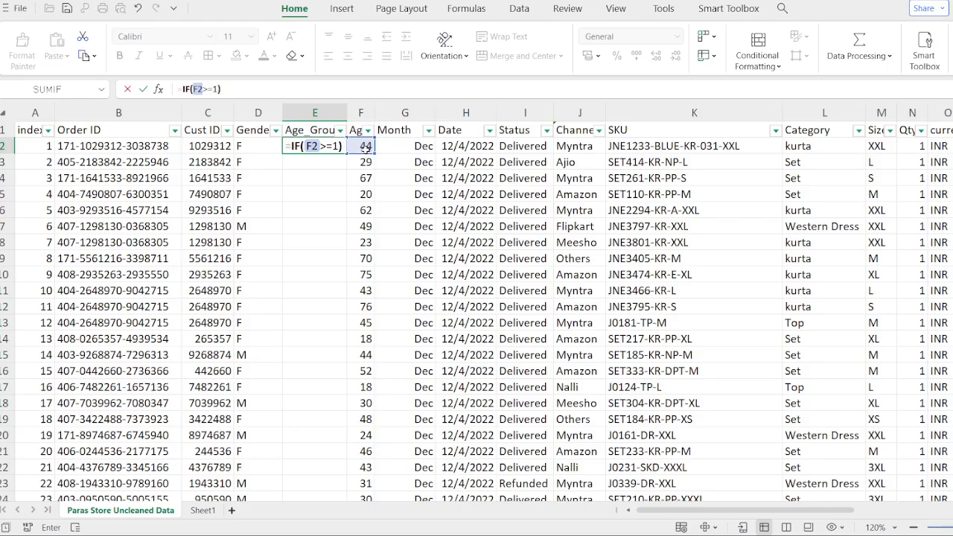
type("8,\"Tenag")
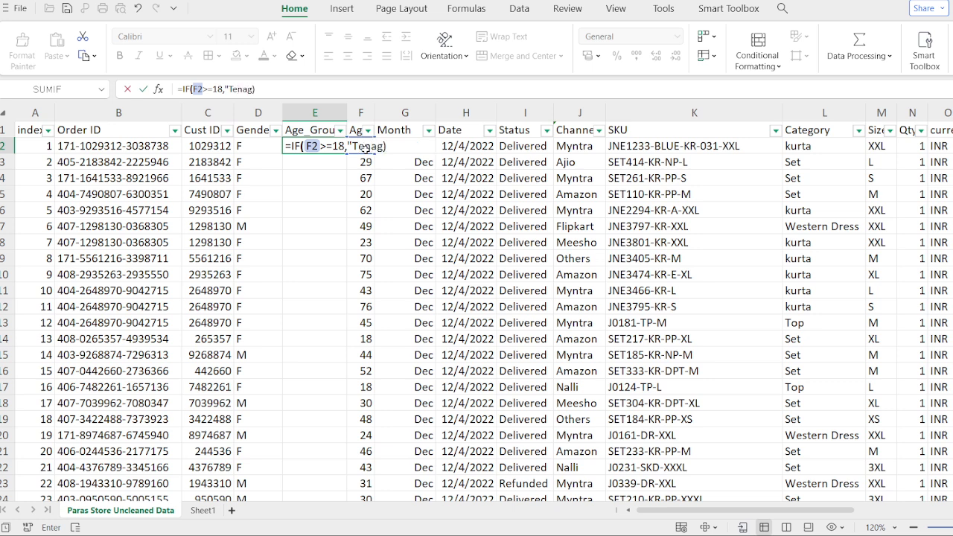
type("ers\",")
type("\"Child\"")
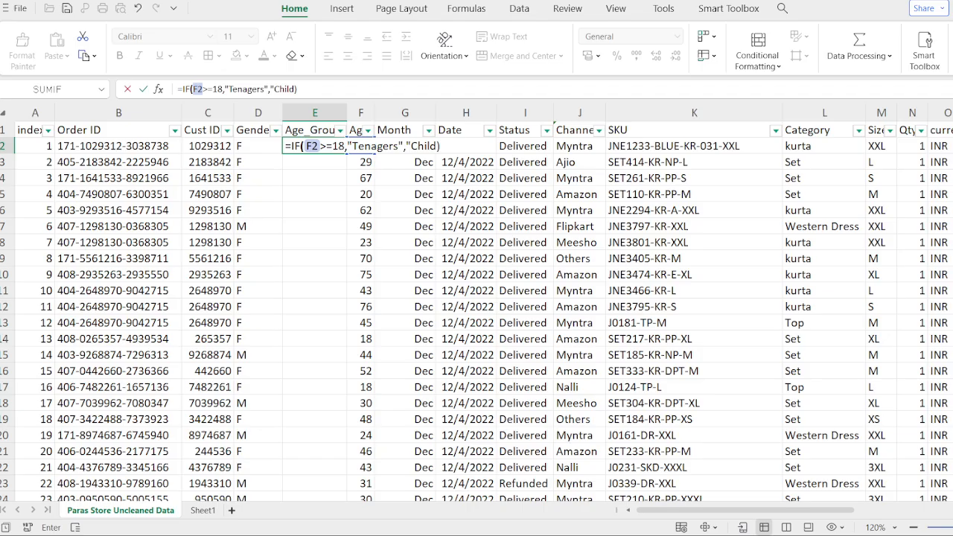
Remove the "Child" result from the end of the E2 formula draft.
left_click(537, 244)
left_click(440, 141)
key("BackSpace")
key("BackSpace")
key("BackSpace")
key("BackSpace")
key("BackSpace")
key("BackSpace")
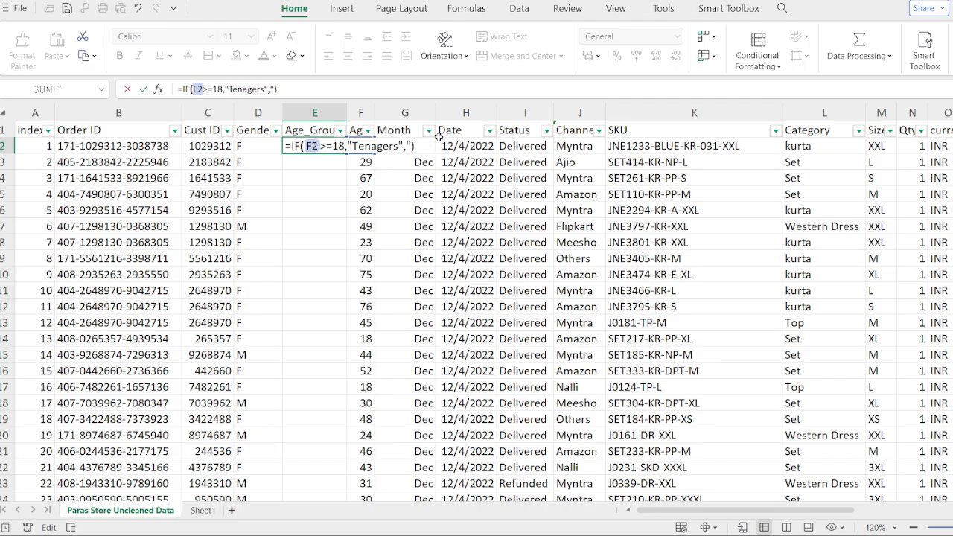
key("BackSpace")
type("-p//")
key("BackSpace")
key("BackSpace")
key("BackSpace")
key("BackSpace")
Add a bracketed second test, [F2>=30, after the "Tenagers" result in the E2 formula.
type("[")
type("]")
type("ig")
key("BackSpace")
key("BackSpace")
key("BackSpace")
type("[f")
key("BackSpace")
type("F1")
type("30")
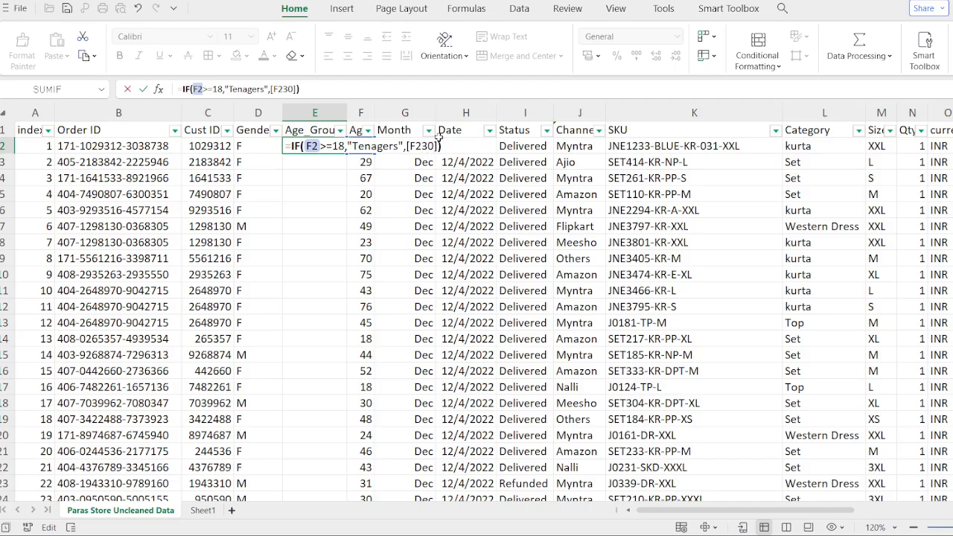
key("BackSpace")
key("BackSpace")
type("<")
key("BackSpace")
type(">")
type("=")
type("23")
key("BackSpace")
key("BackSpace")
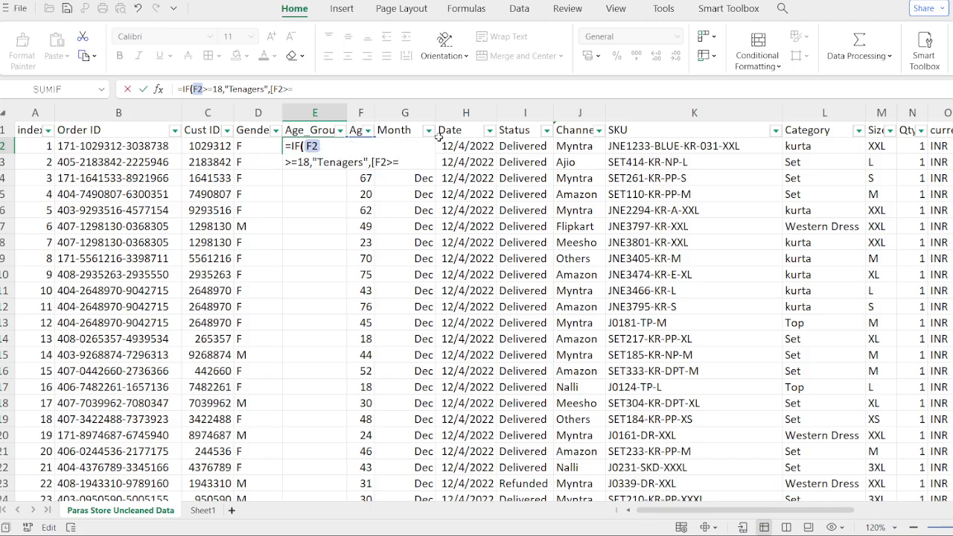
type("30")
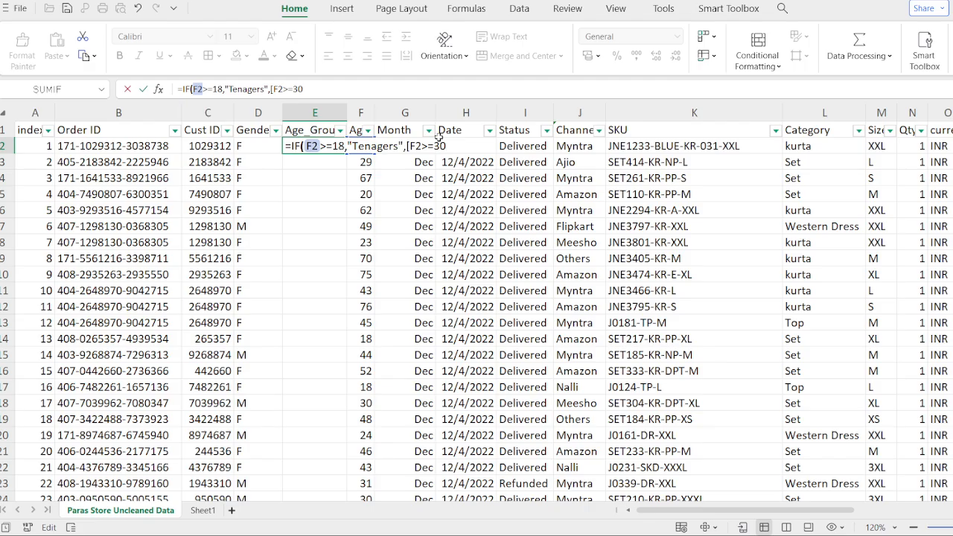
Enter "Senior" as the result of the F2>=30 test in the E2 formula.
type(",\"Mature\"")
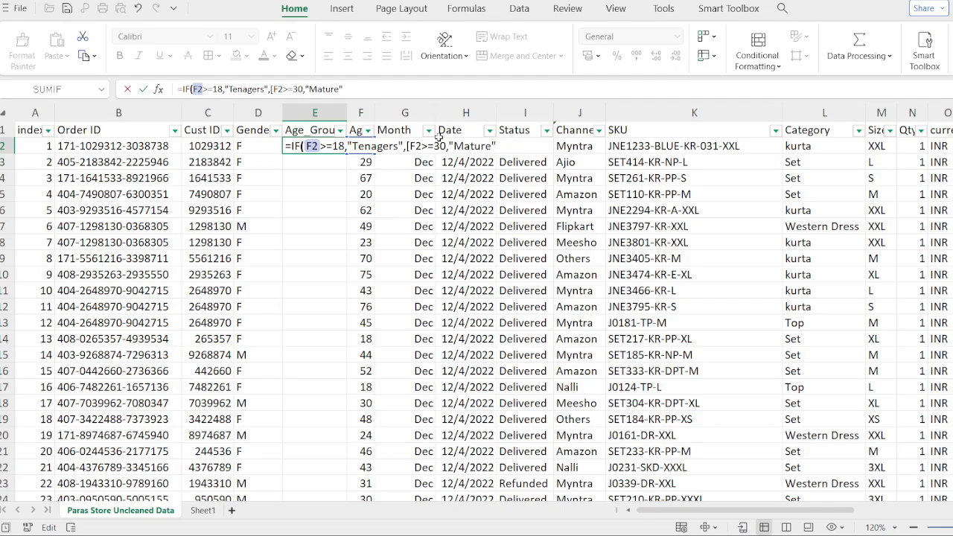
type(",\"Senior")
key("BackSpace")
key("BackSpace")
key("BackSpace")
key("BackSpace")
key("BackSpace")
key("BackSpace")
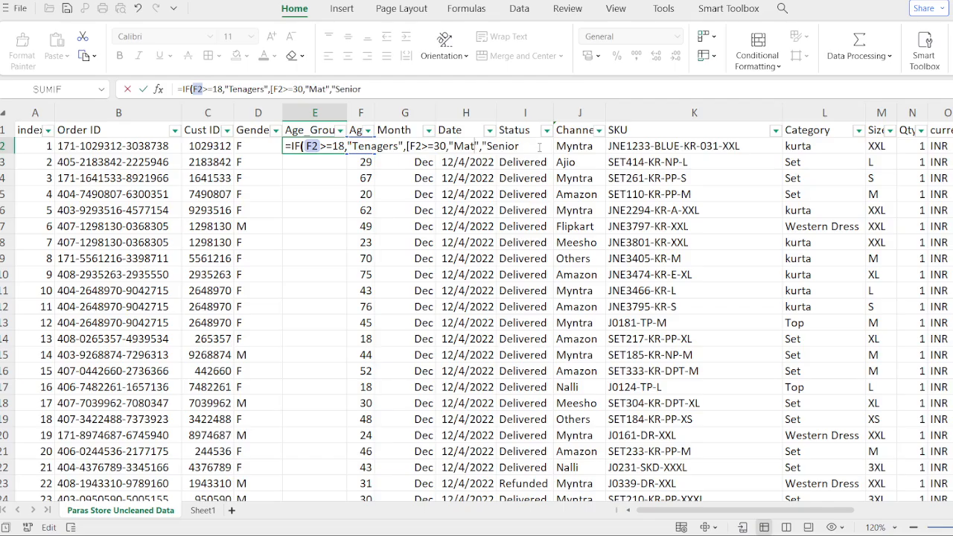
type("Senio")
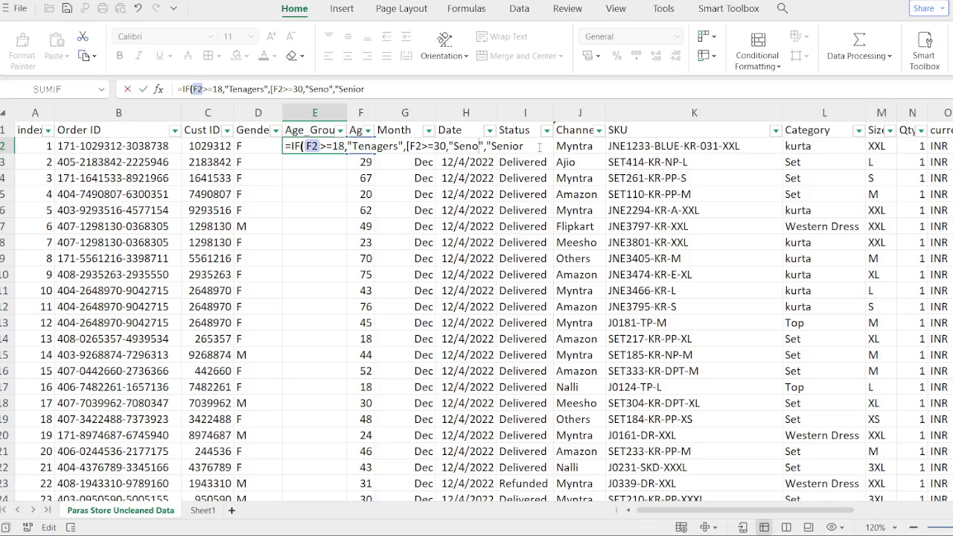
type("r")
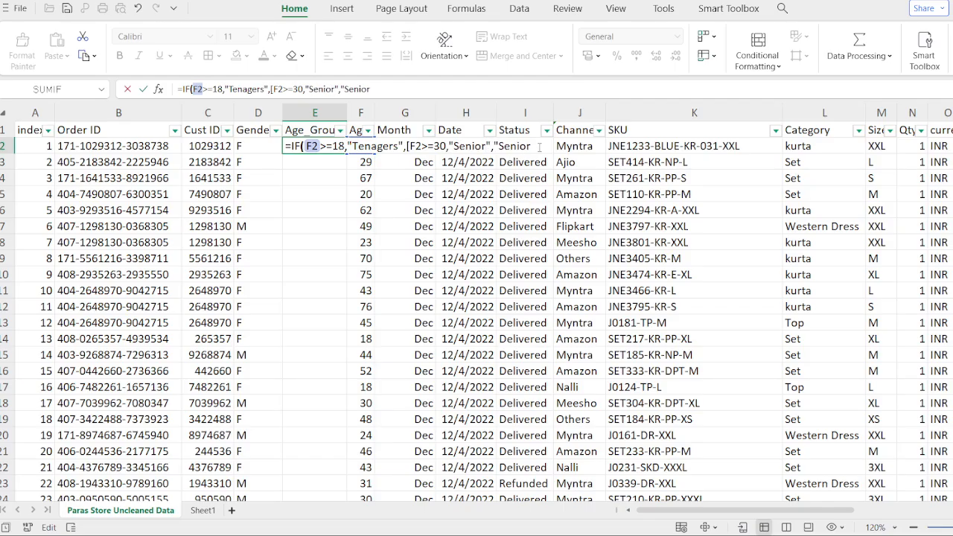
Set the last result of the E2 formula to "Young" and close the bracket and parenthesis.
key("Right")
key("Right")
key("Right")
key("Right")
key("Right")
key("Right")
key("BackSpace")
key("BackSpace")
key("BackSpace")
key("BackSpace")
key("BackSpace")
key("BackSpace")
type("Young\"])")
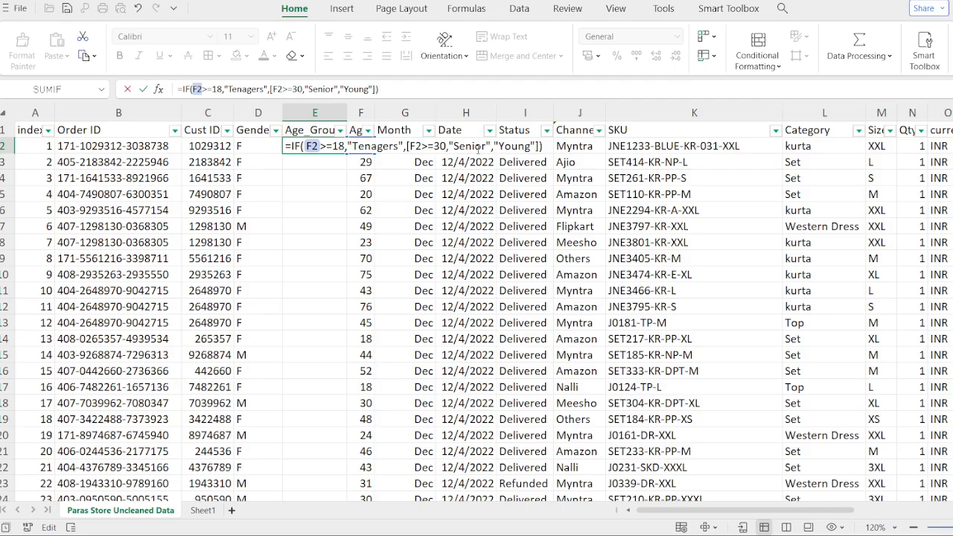
Copy the complete text of the E2 formula draft.
double_click(397, 147)
left_click(397, 148)
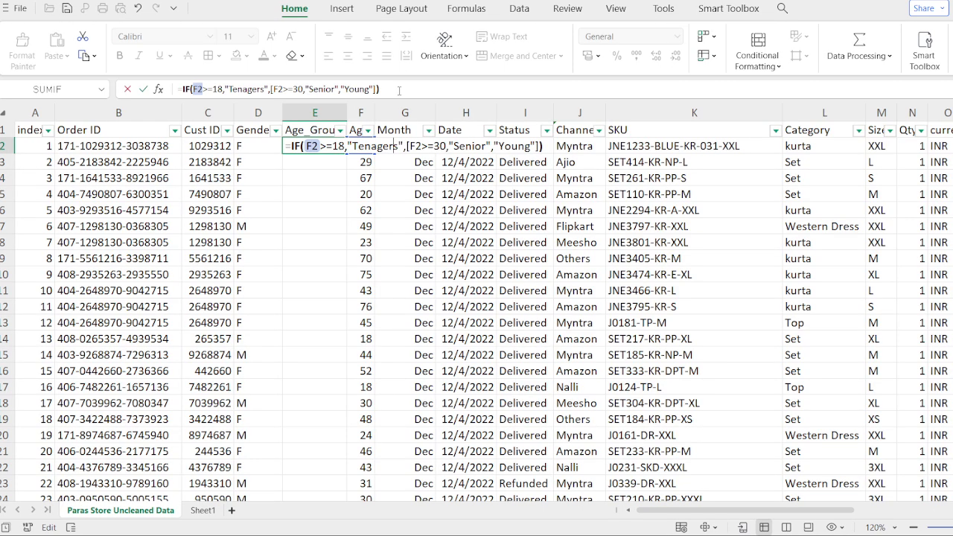
left_click_drag(381, 89, 262, 66)
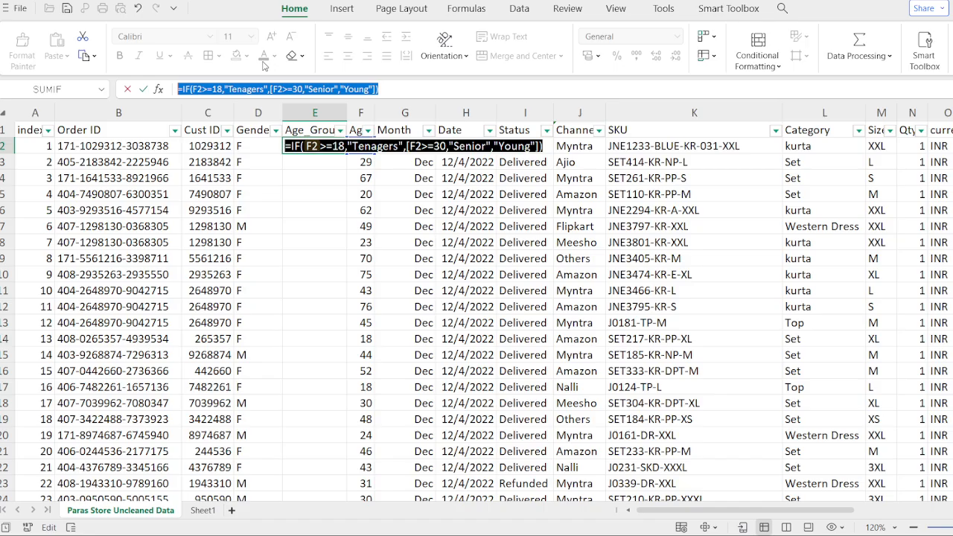
key("ctrl+c")
Replace the E2 draft with the formula =IF(F2>=30,"Senior",IF(F2>=18,"Teenager","Young")).
left_click(461, 85)
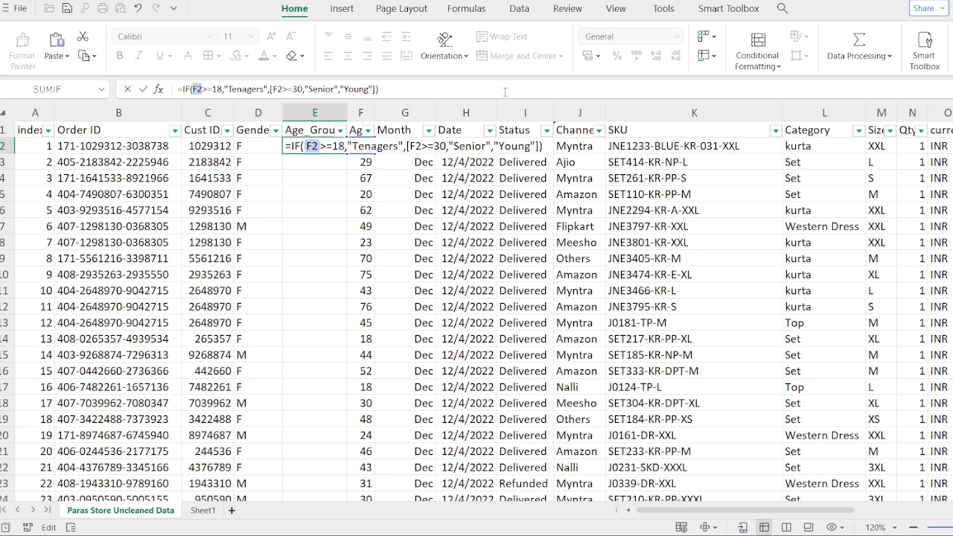
key("ctrl+a")
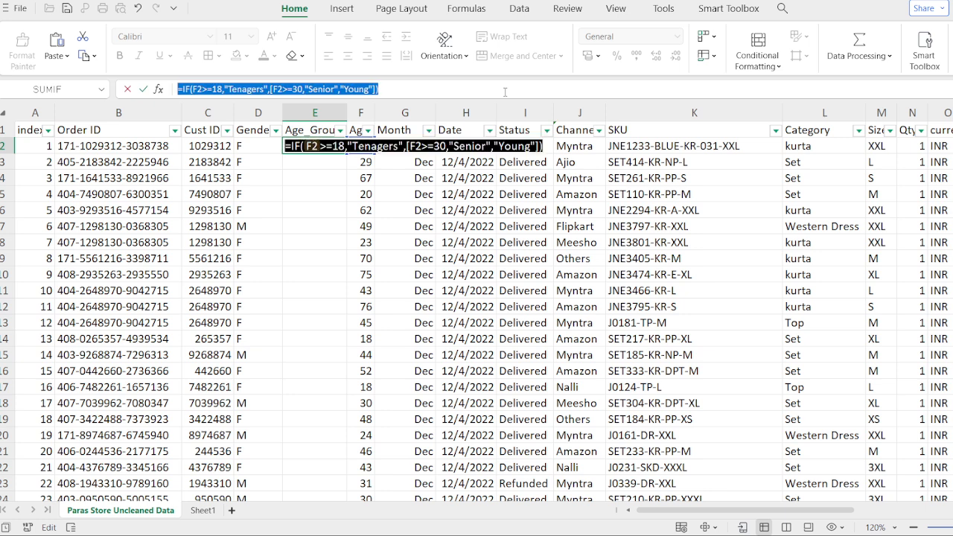
key("ctrl+v")
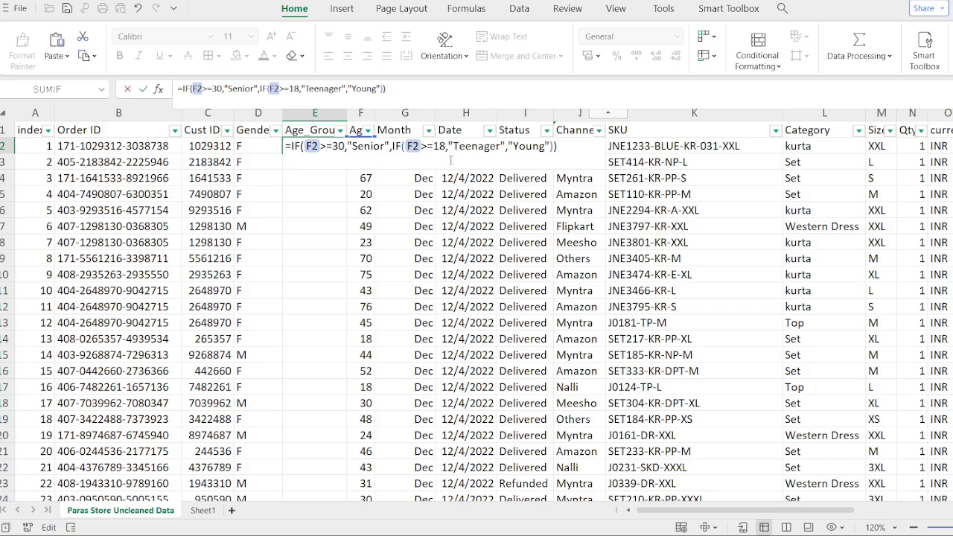
key("Return")
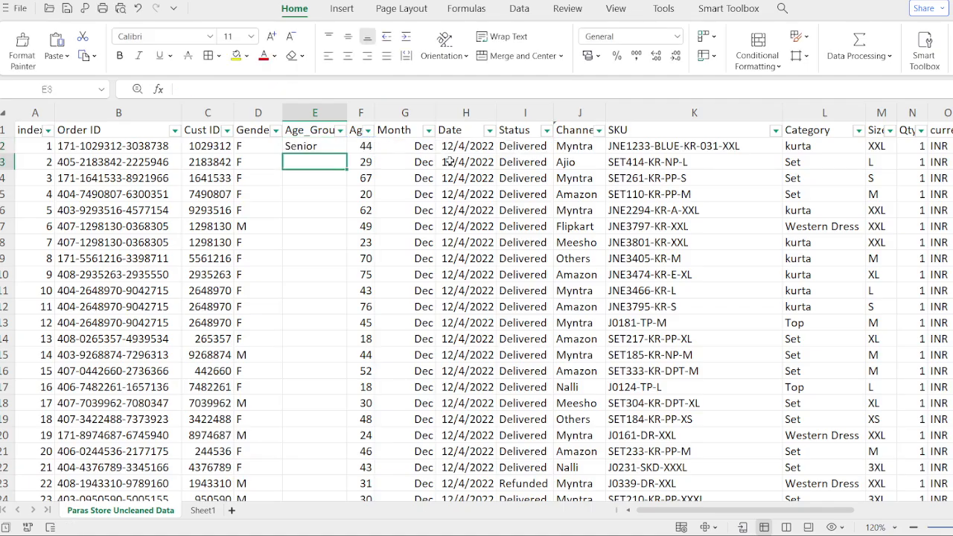
Fill the Age_Group formula from E2 down through all the records and check the results.
left_click(314, 146)
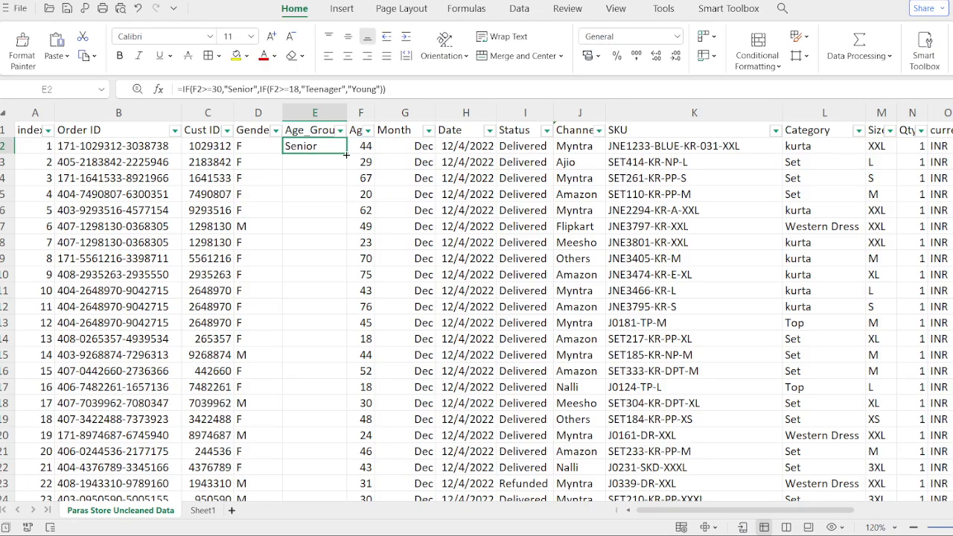
double_click(345, 153)
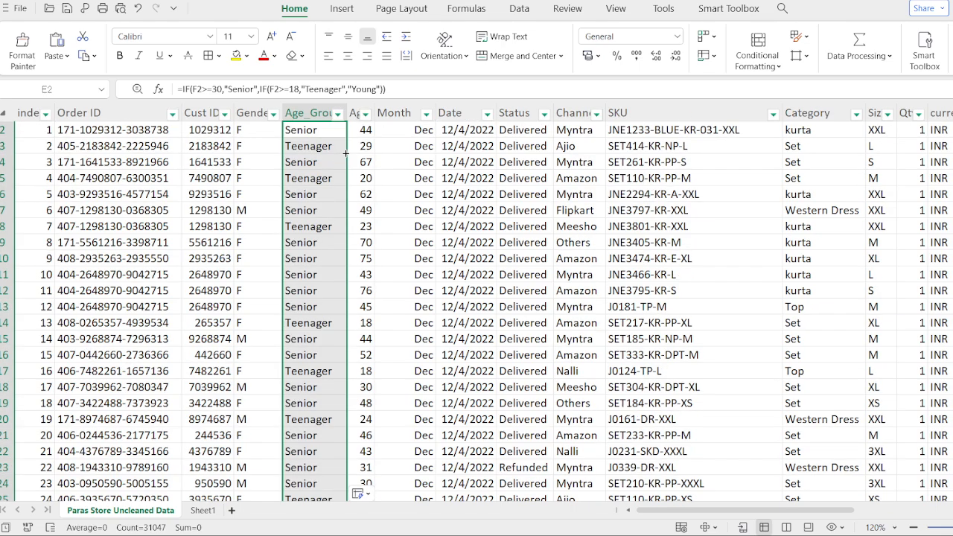
scroll(321, 355, "down", 6)
scroll(320, 355, "down", 9)
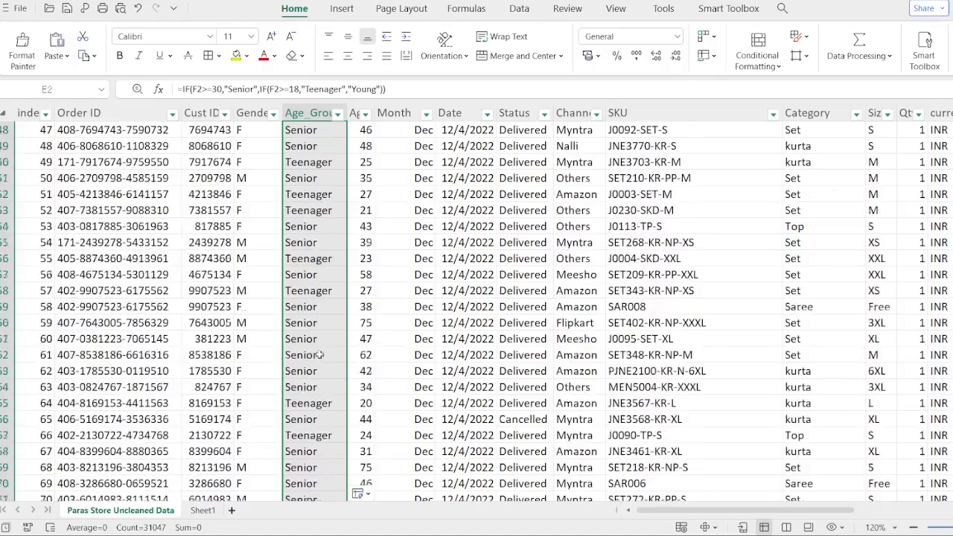
Examine the age thresholds in the E2 formula against the filled Age_Group values, leaving the formula as it is.
left_click(337, 116)
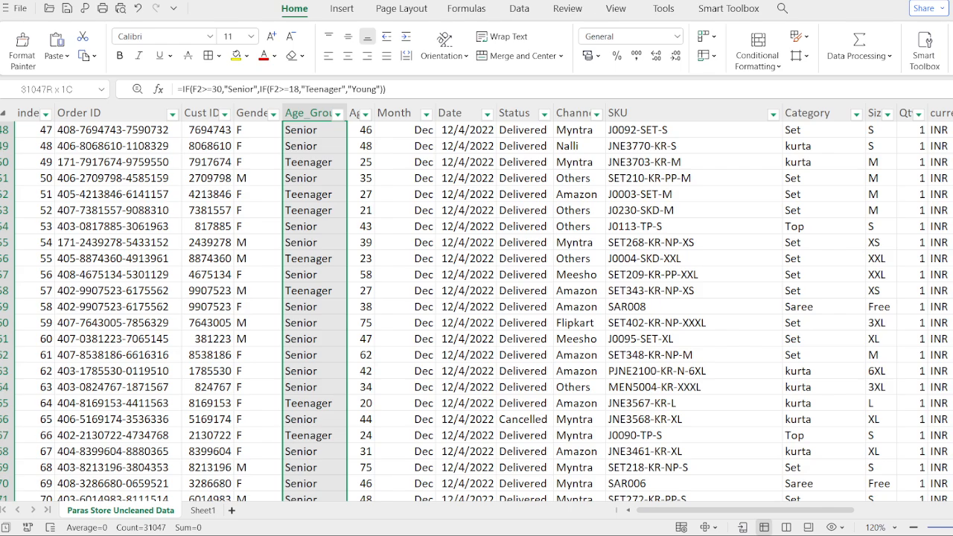
key("F2")
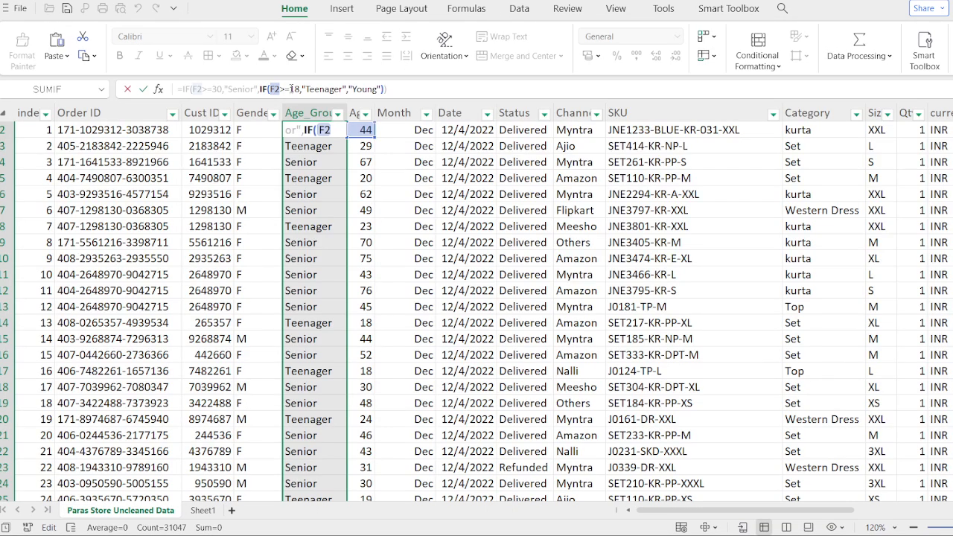
scroll(319, 294, "down", 3)
scroll(318, 294, "up", 4)
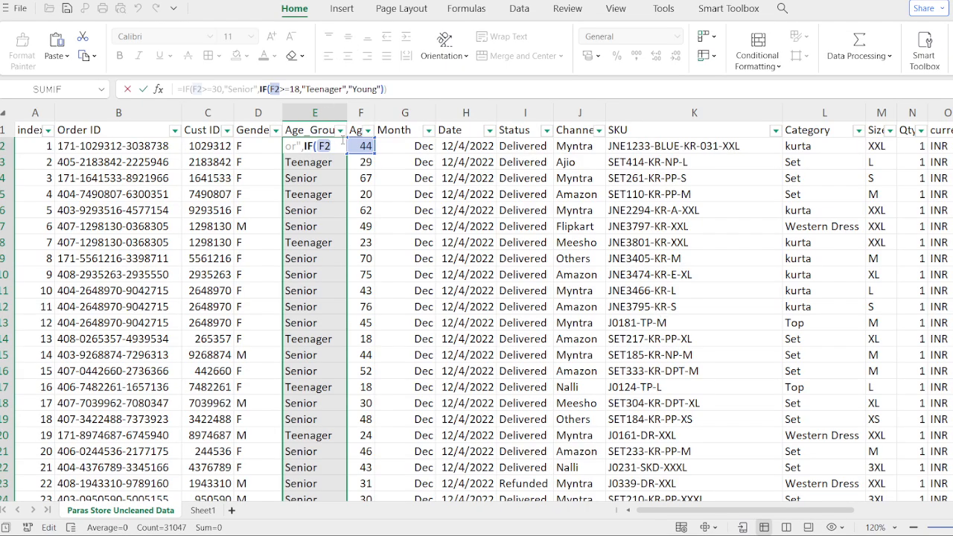
key("Escape")
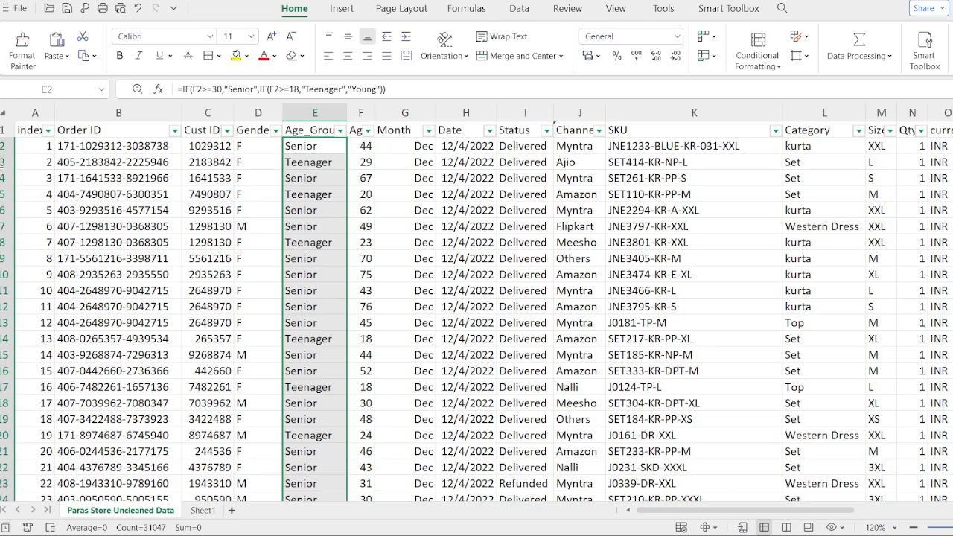
left_click(88, 179)
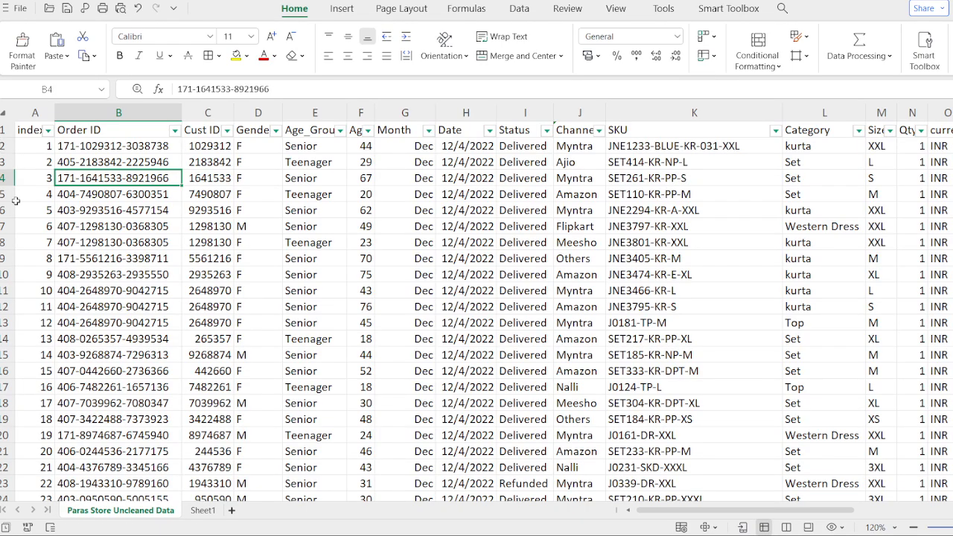
Create a pivot table from the entire Paras Store sales data on a new sheet.
key("ctrl+a")
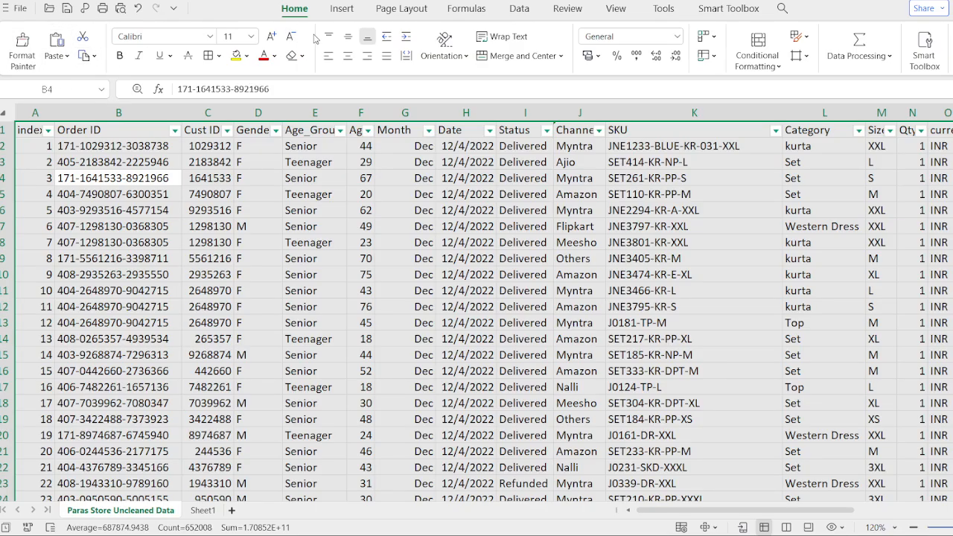
left_click(341, 10)
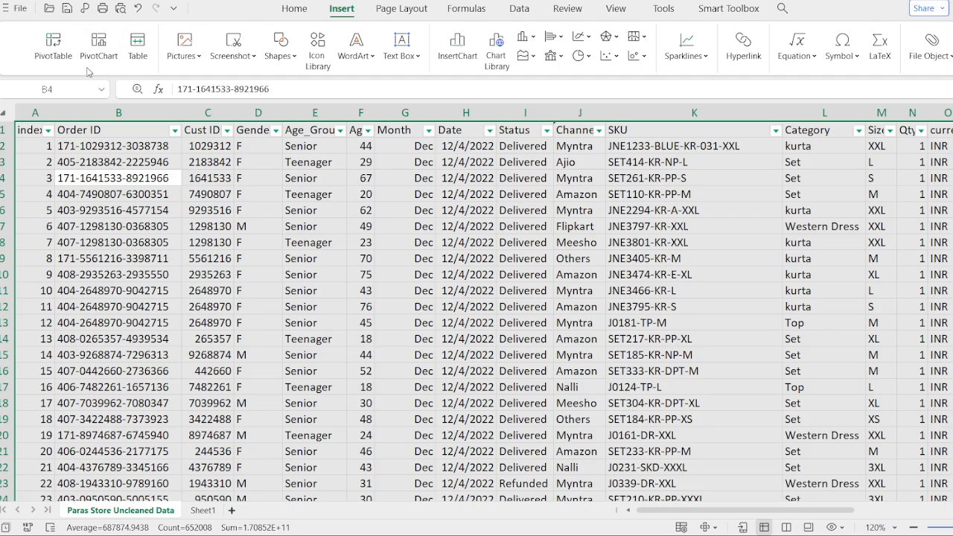
left_click(53, 43)
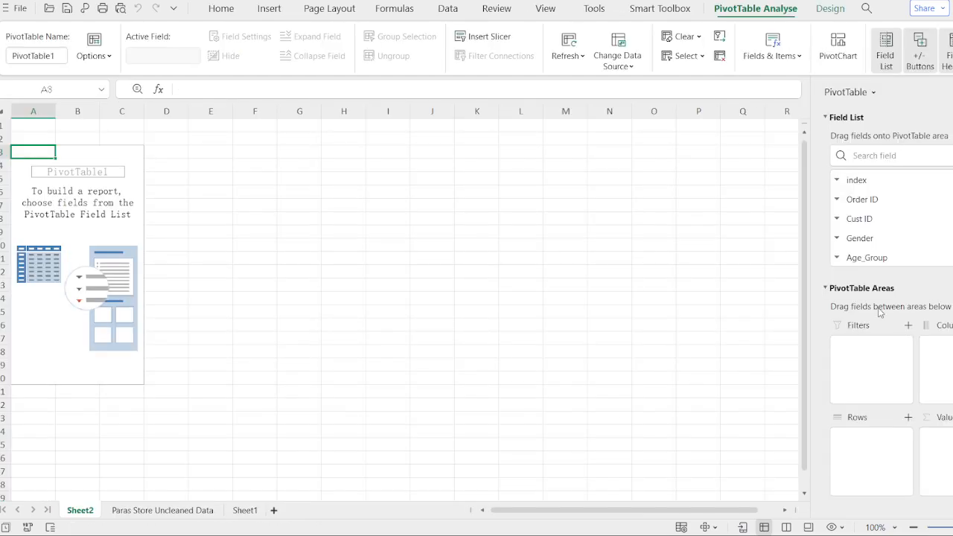
Add the Gender field to the pivot table's Rows area.
scroll(871, 220, "down", 2)
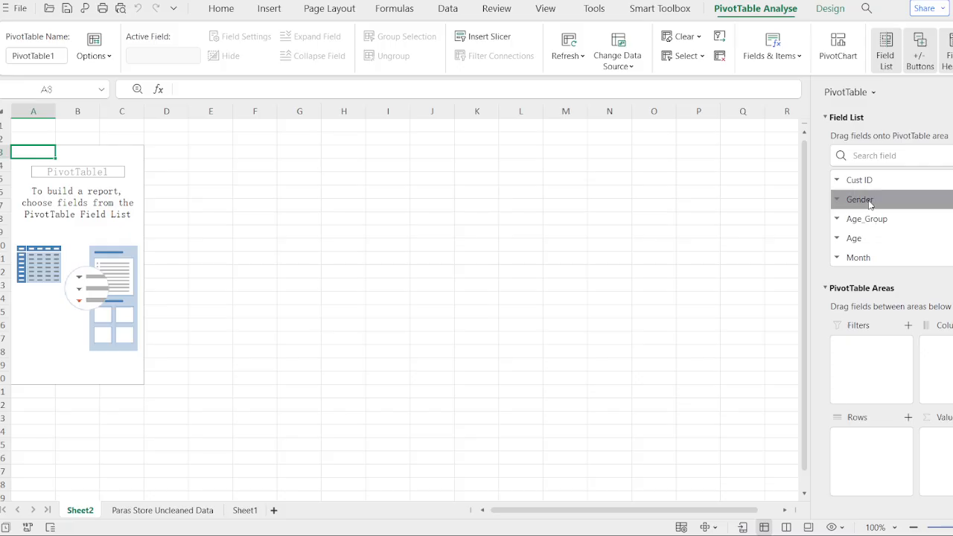
left_click_drag(869, 205, 952, 327)
left_click(922, 289)
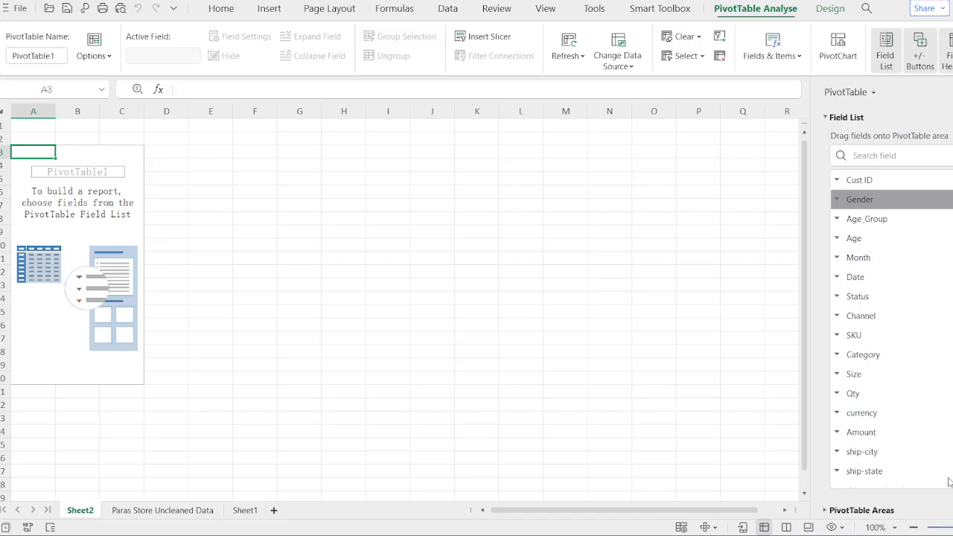
scroll(950, 488, "down", 1)
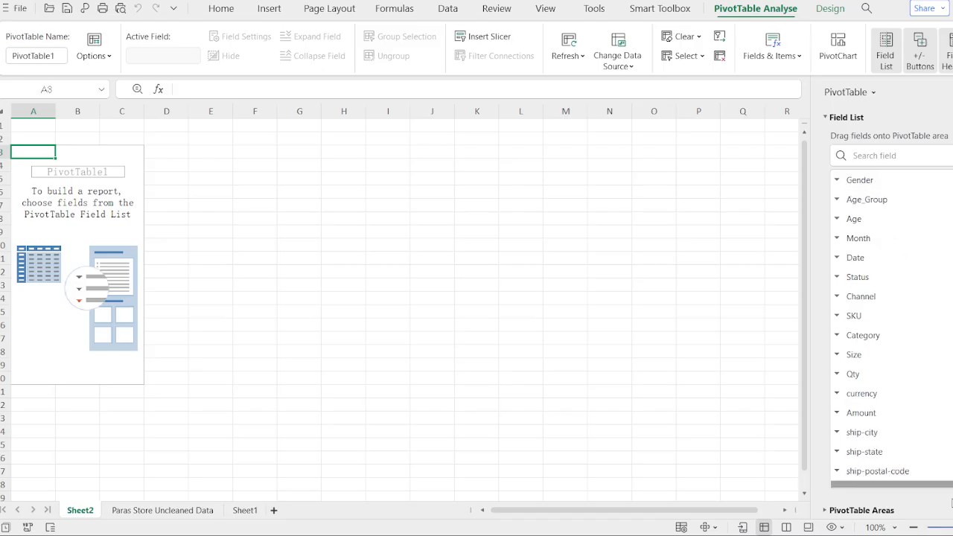
left_click(826, 511)
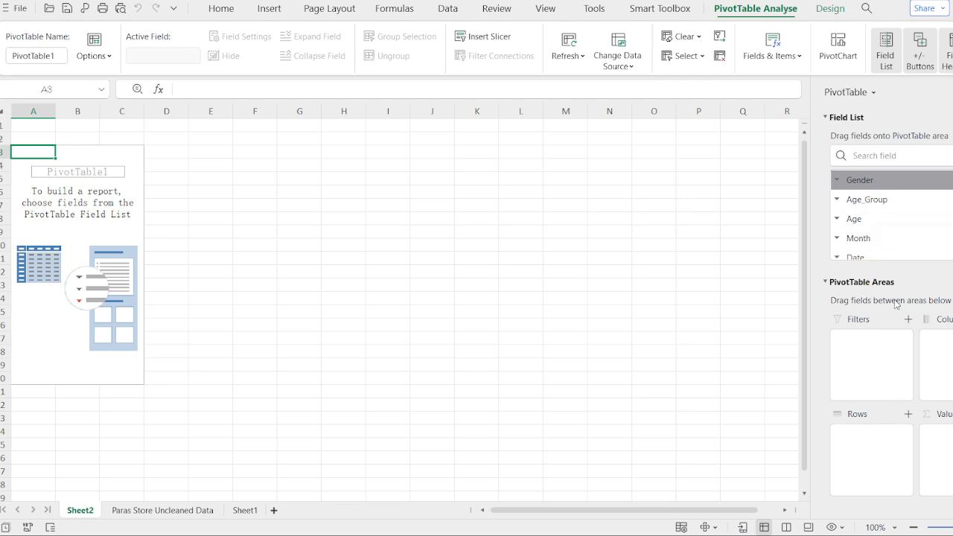
left_click_drag(896, 185, 871, 469)
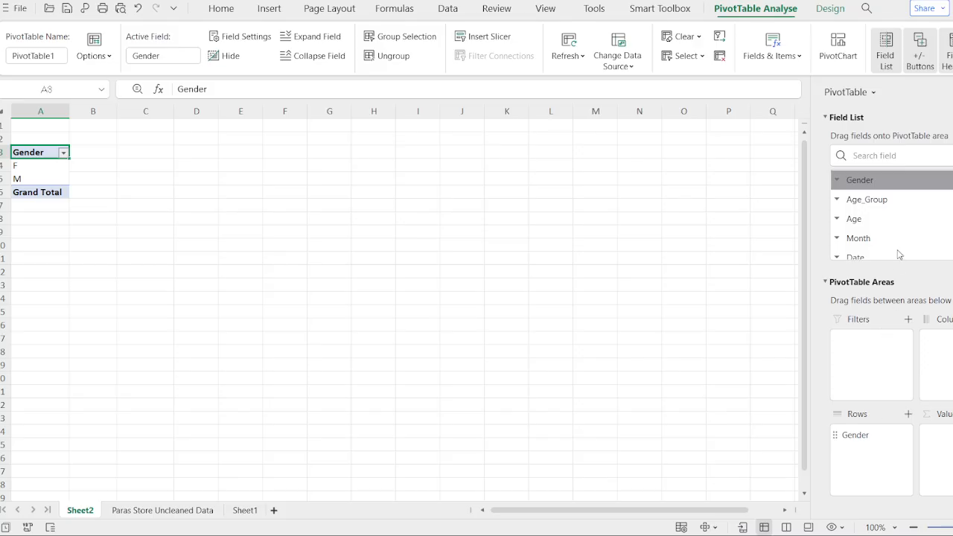
Add the Amount field to the pivot table's Values area as a sum.
scroll(898, 255, "down", 1)
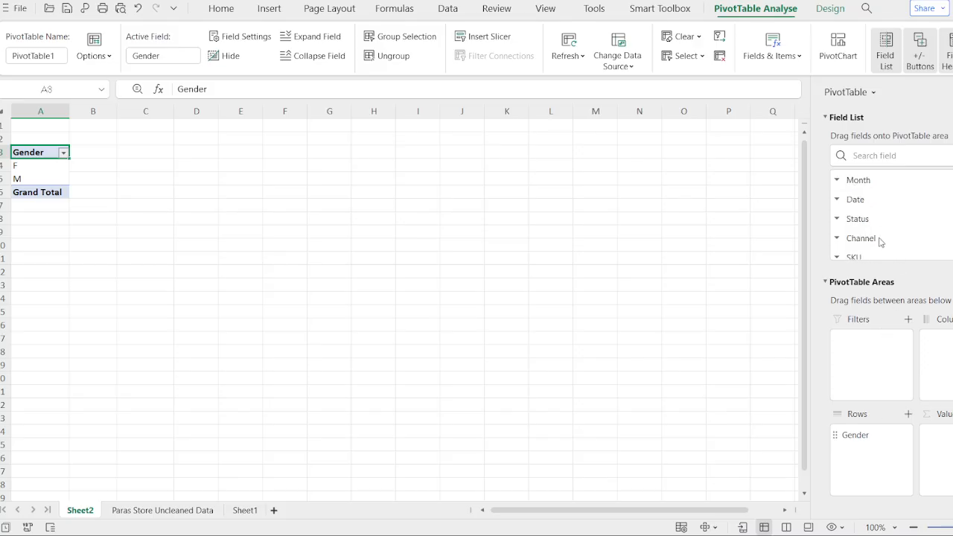
scroll(880, 241, "down", 1)
scroll(880, 241, "up", 1)
scroll(880, 241, "down", 2)
scroll(880, 241, "down", 1)
left_click_drag(880, 241, 952, 458)
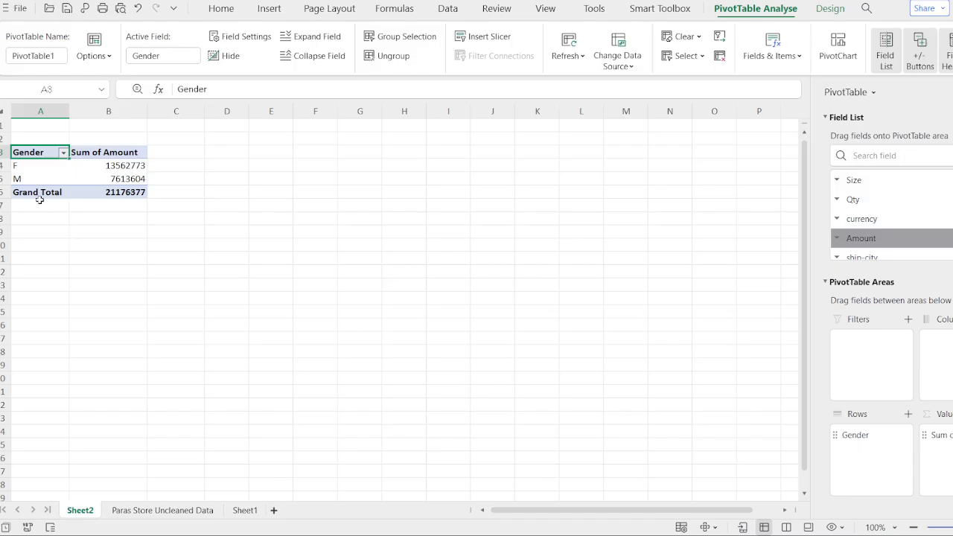
Compare the summed Amount of the F and M rows in the pivot table.
left_click(14, 177)
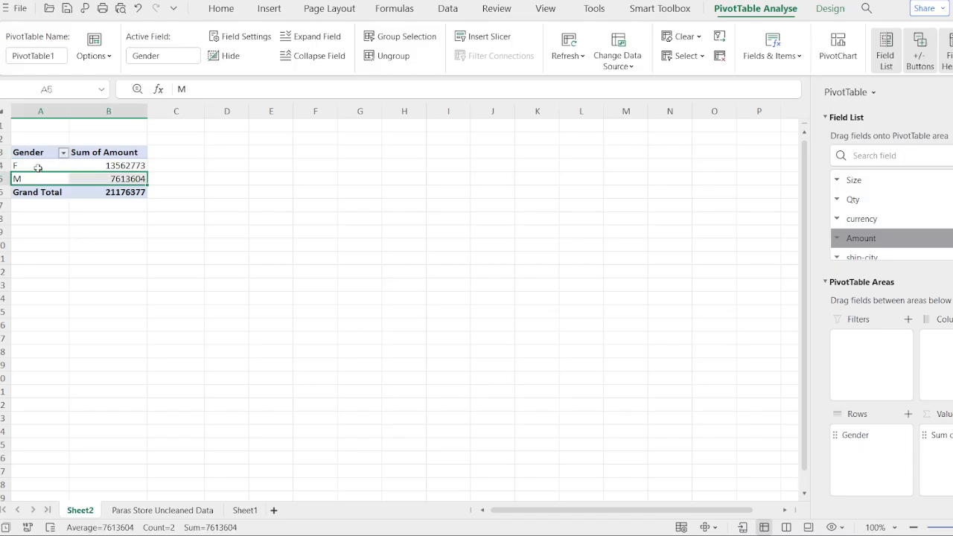
left_click(37, 168)
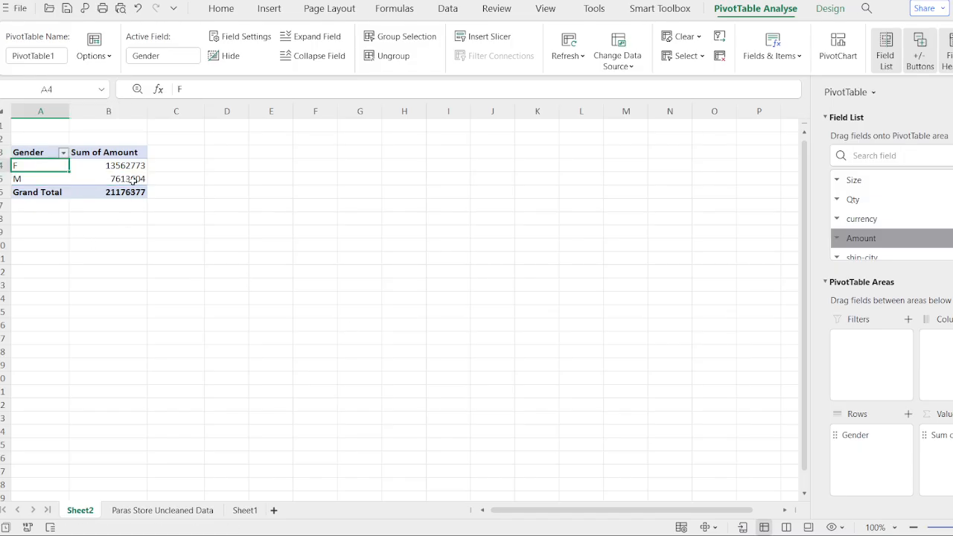
left_click(133, 180)
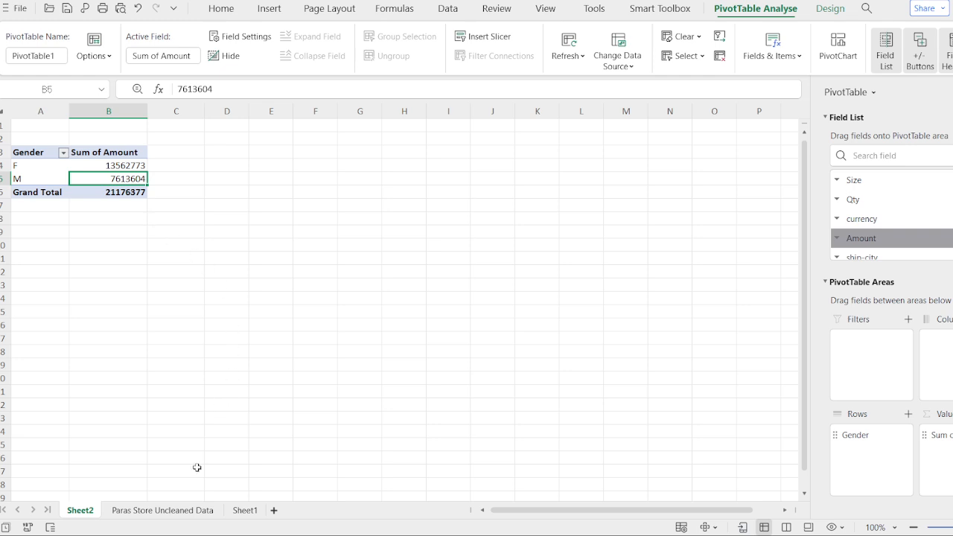
Review the Data Processing and Data Visualisation notes on Sheet1 alongside the Gender pivot table.
left_click(132, 512)
left_click(246, 511)
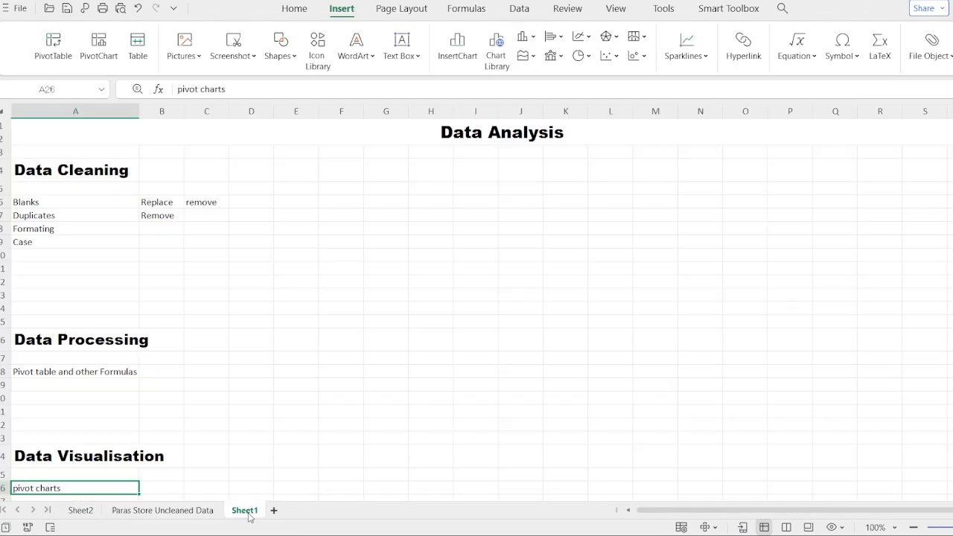
scroll(251, 376, "down", 4)
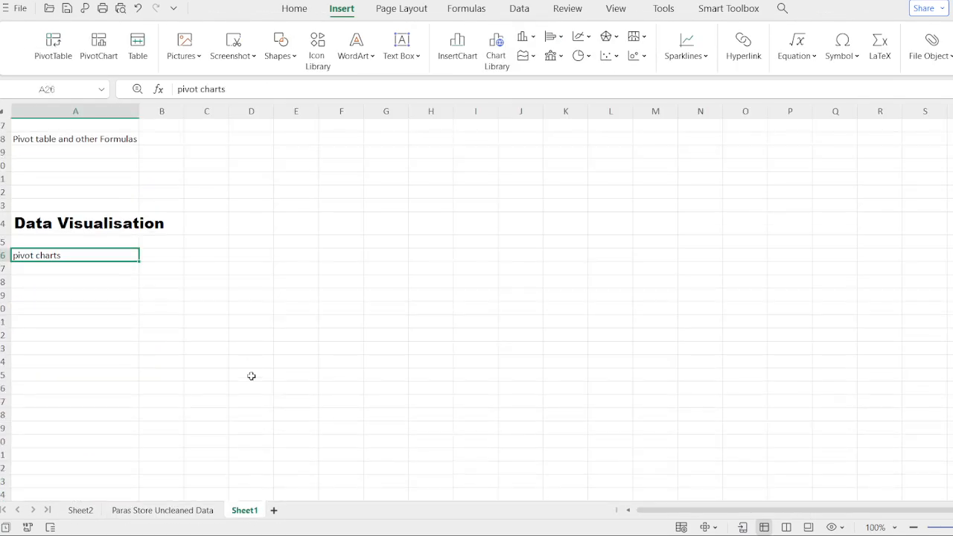
left_click(82, 511)
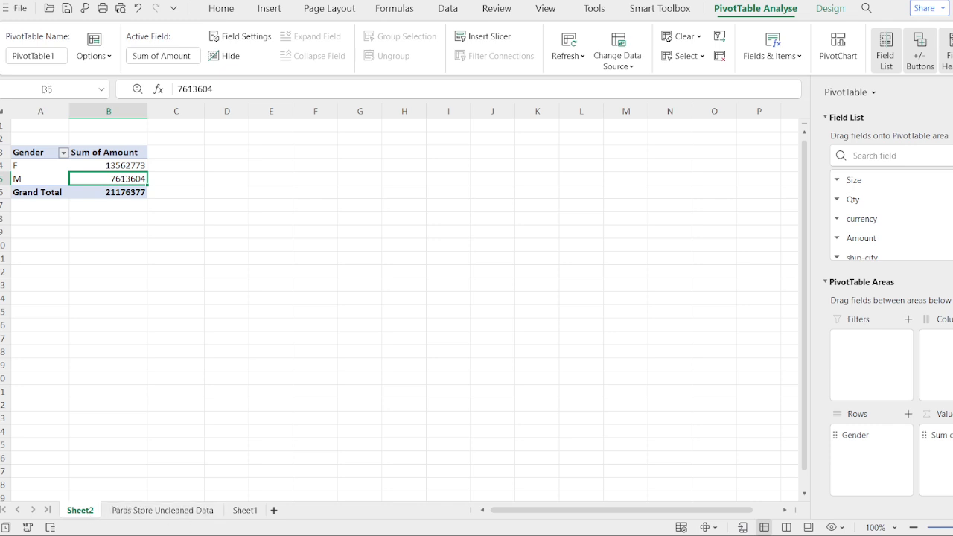
left_click(245, 511)
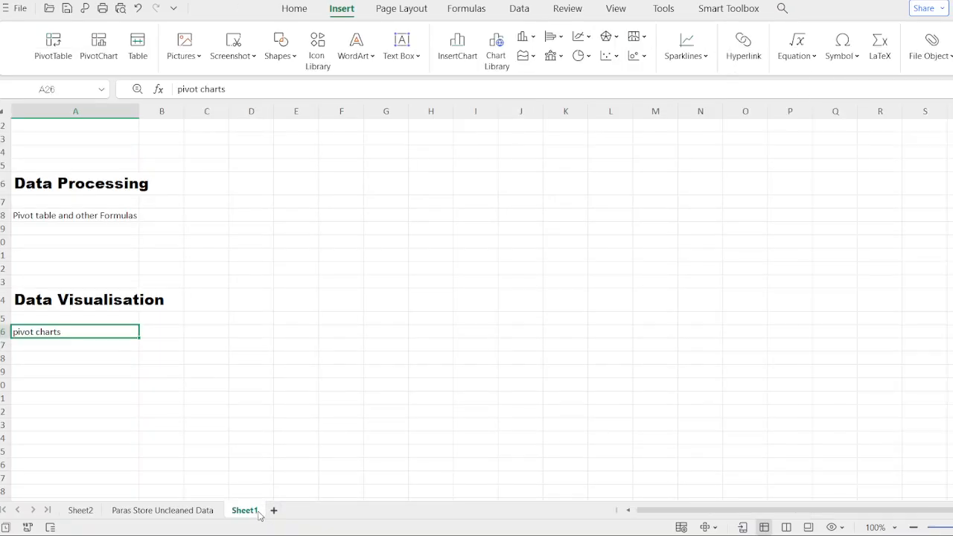
Add a new sheet and merge and center rows 1 to 3 from column A past column U as a title area.
left_click(273, 511)
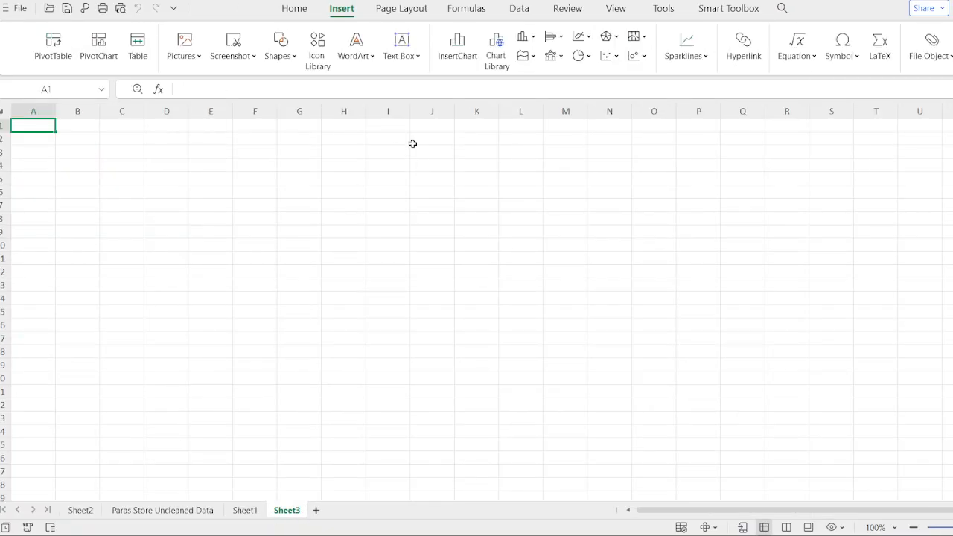
key("shift+Right")
key("shift+Right")
key("shift+Right")
key("shift+Right")
key("shift+Right")
key("shift+Right")
key("shift+Right")
key("shift+Right")
key("shift+Right")
key("shift+Right")
key("shift+Right")
key("shift+Right")
key("shift+Right")
key("shift+Right")
key("shift+Right")
key("shift+Right")
key("shift+Right")
key("shift+Right")
key("shift+Right")
key("shift+Right")
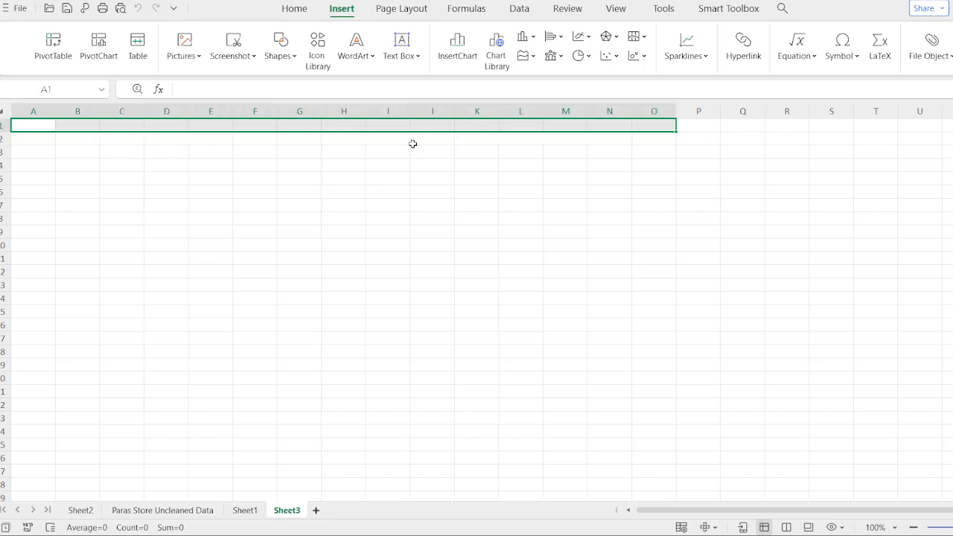
key("shift+Down")
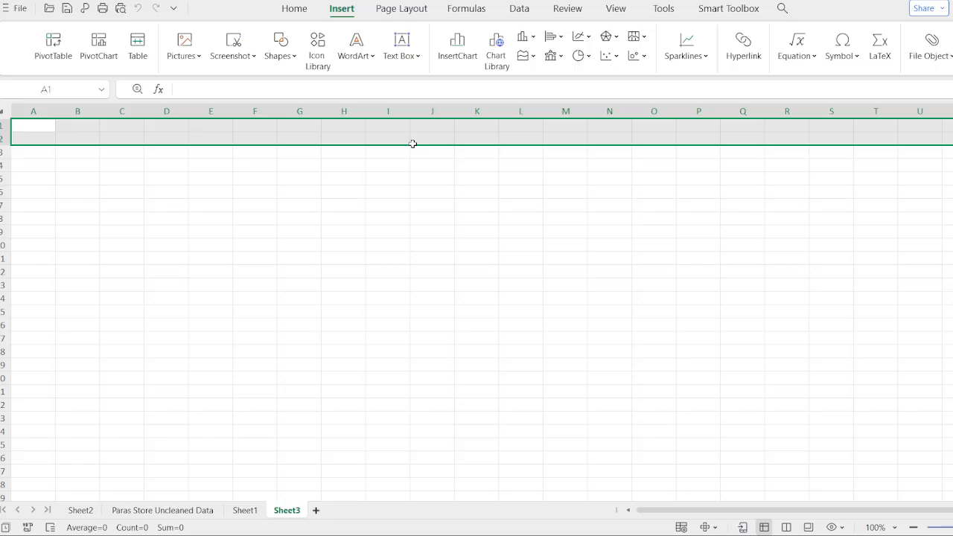
key("shift+Down")
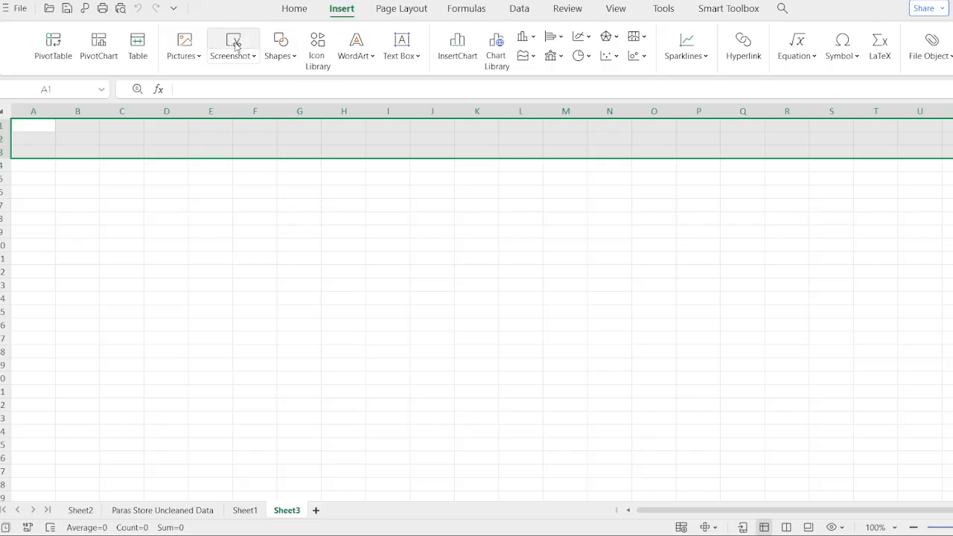
left_click(295, 10)
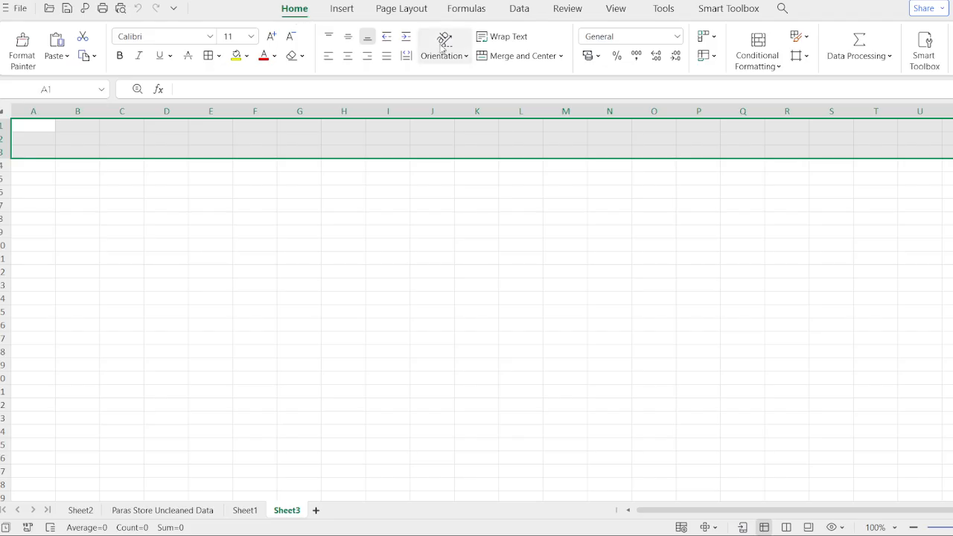
left_click(493, 57)
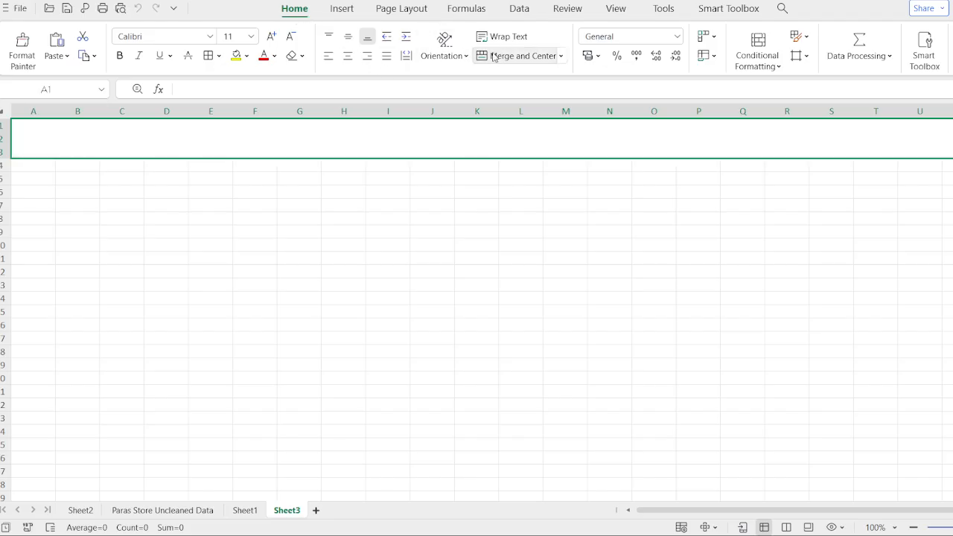
Enter the title "Client Store Report" in the merged cell across the first three rows.
double_click(393, 134)
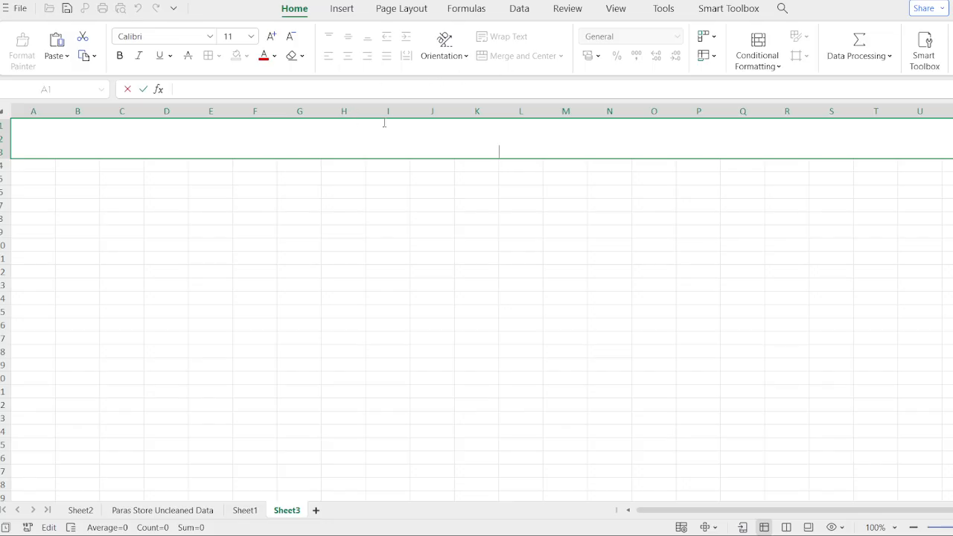
type("Clietn")
key("BackSpace")
key("BackSpace")
type("nt")
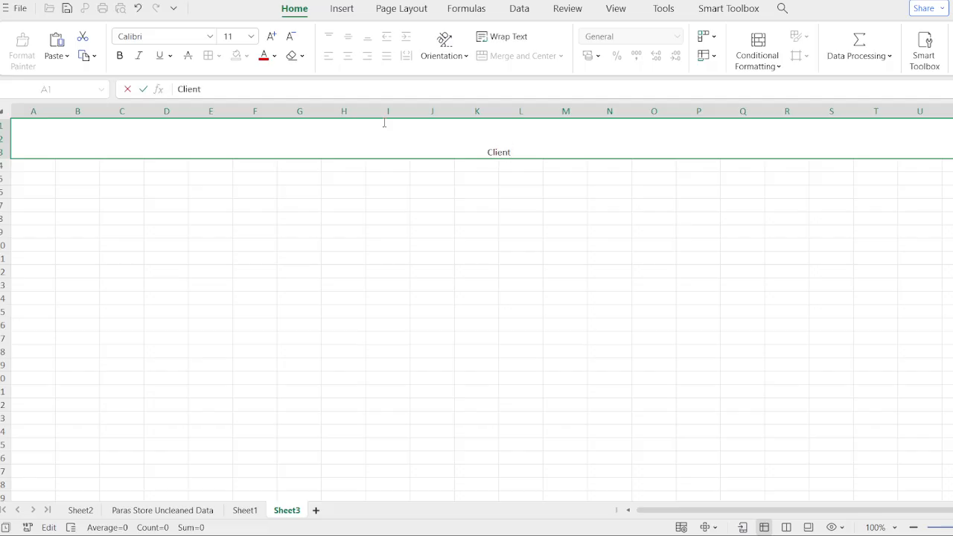
type(" Store Report")
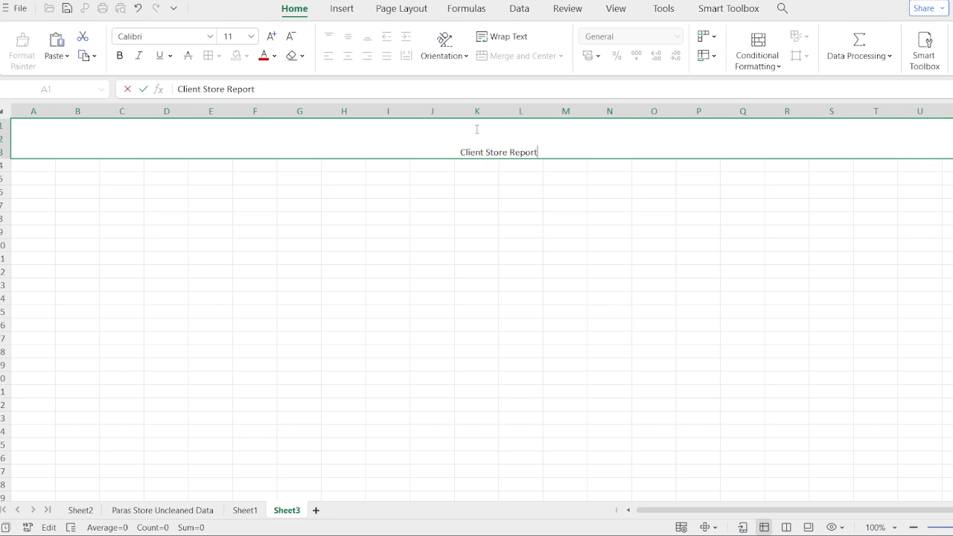
Format the whole "Client Store Report" title in Arial Black at size 22.
key("ctrl+shift+Left")
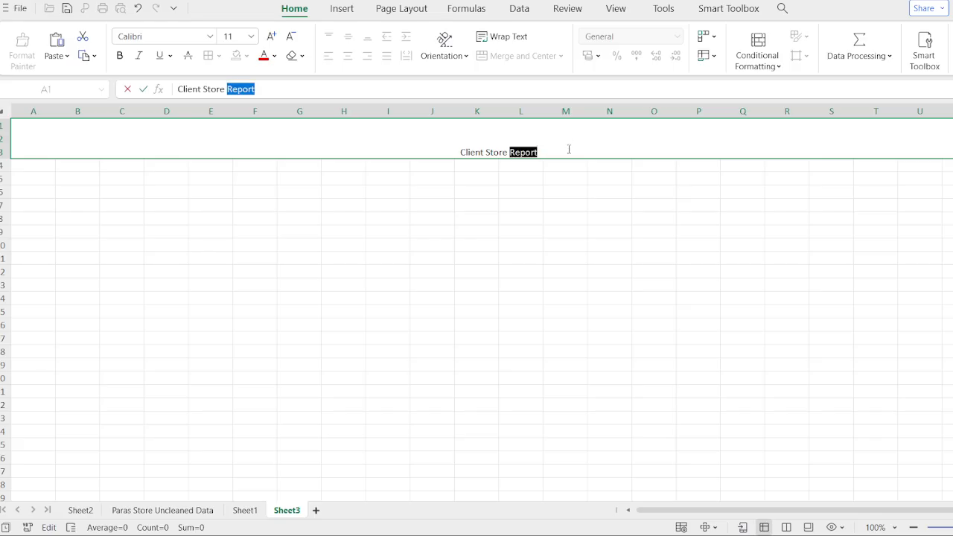
key("shift+Left")
key("shift+Left")
key("Right")
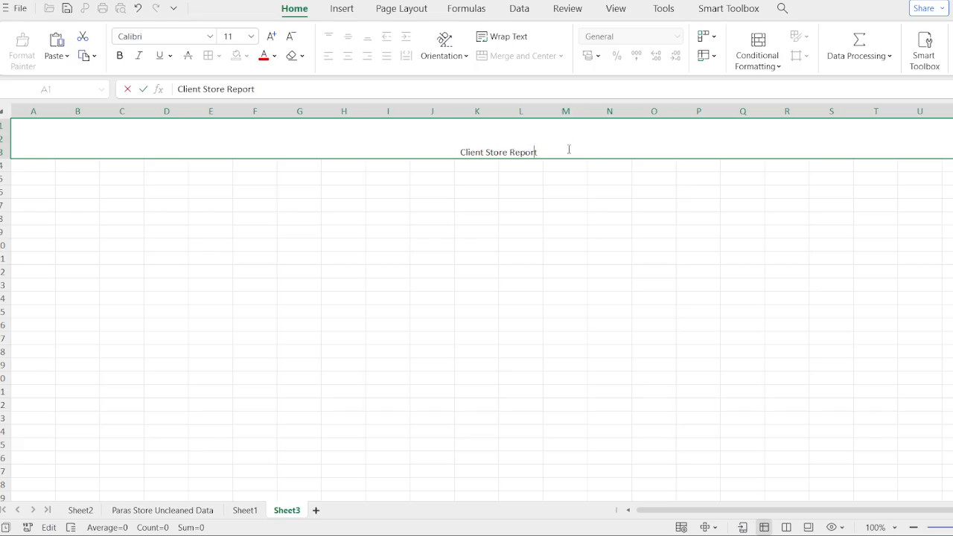
key("ctrl+shift+Left")
key("ctrl+shift+Left")
key("ctrl+shift+Left")
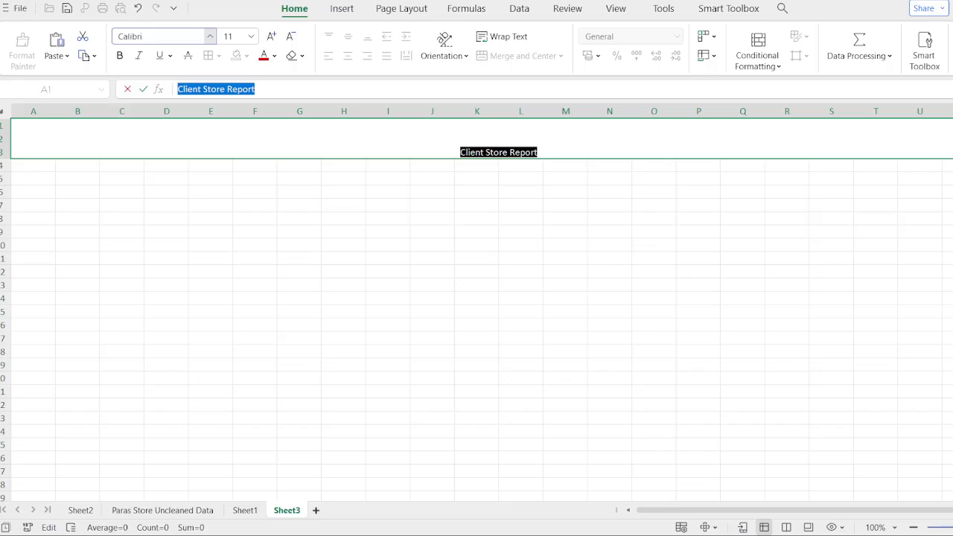
left_click(234, 104)
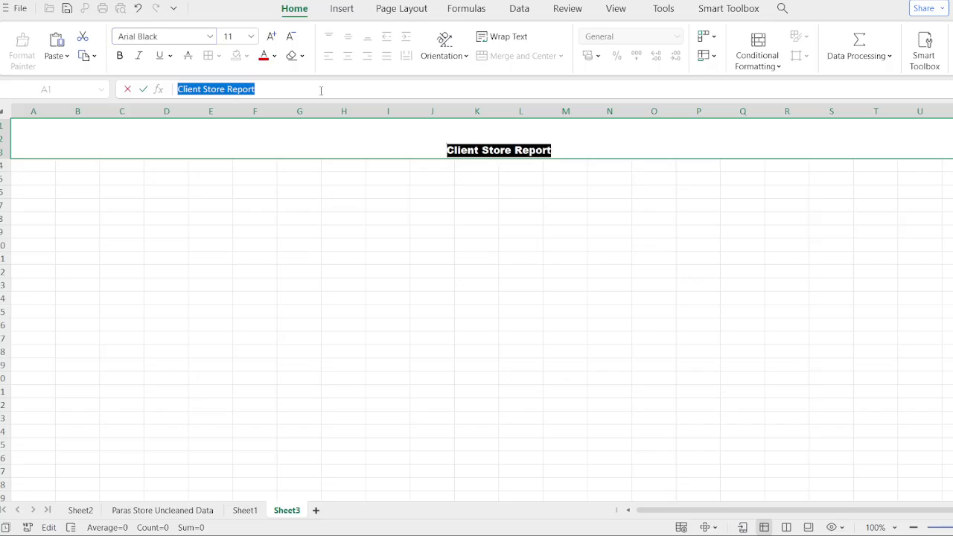
left_click(239, 281)
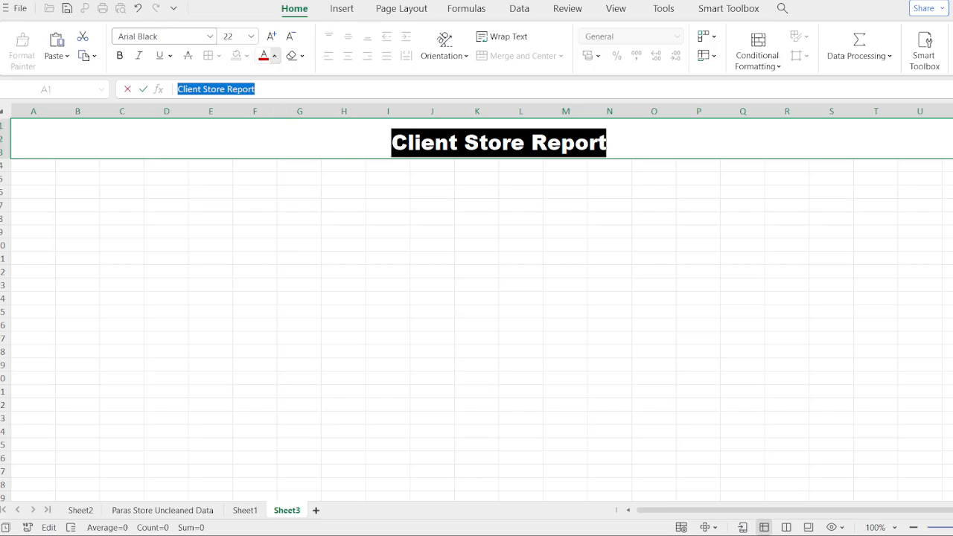
Set the font colour of the "Client Store Report" title to black.
left_click(283, 109)
left_click(273, 59)
left_click(294, 108)
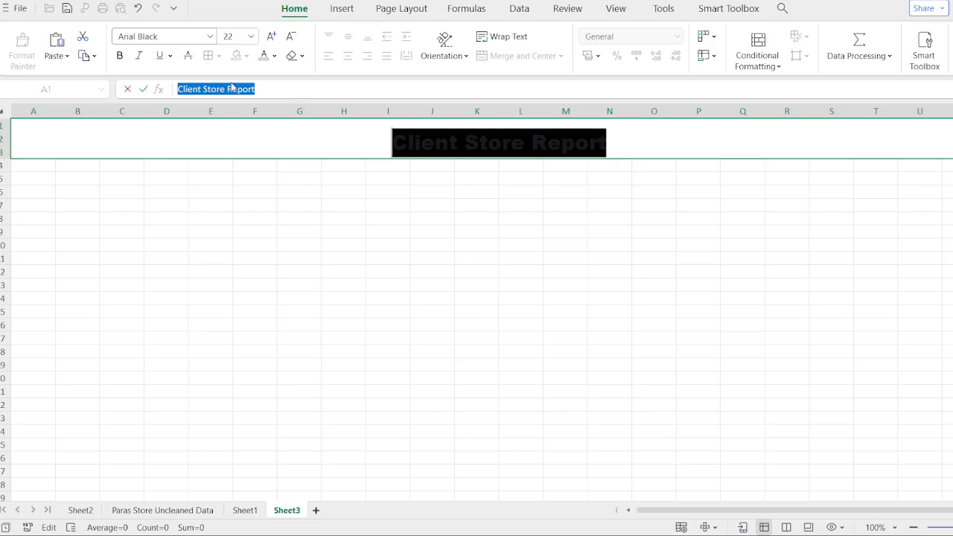
left_click(273, 56)
left_click(280, 106)
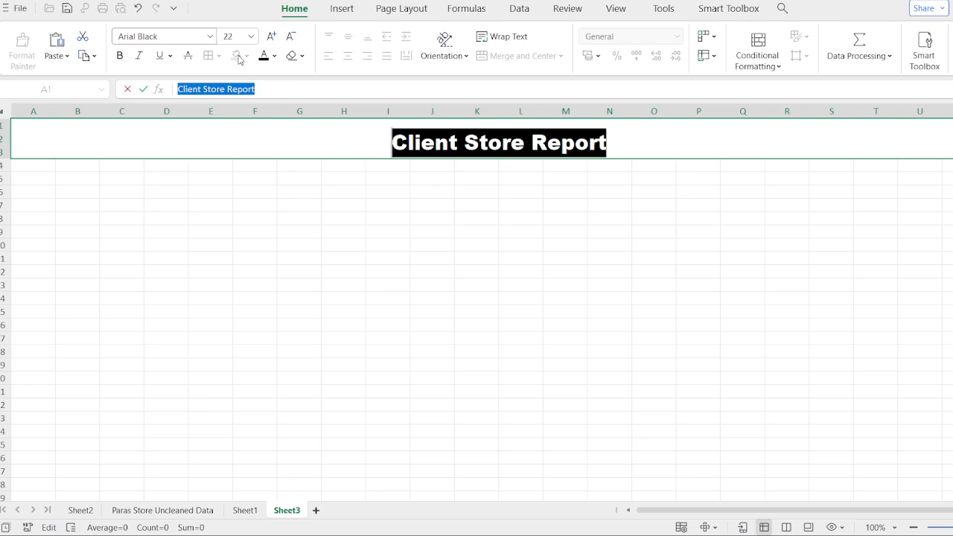
double_click(377, 141)
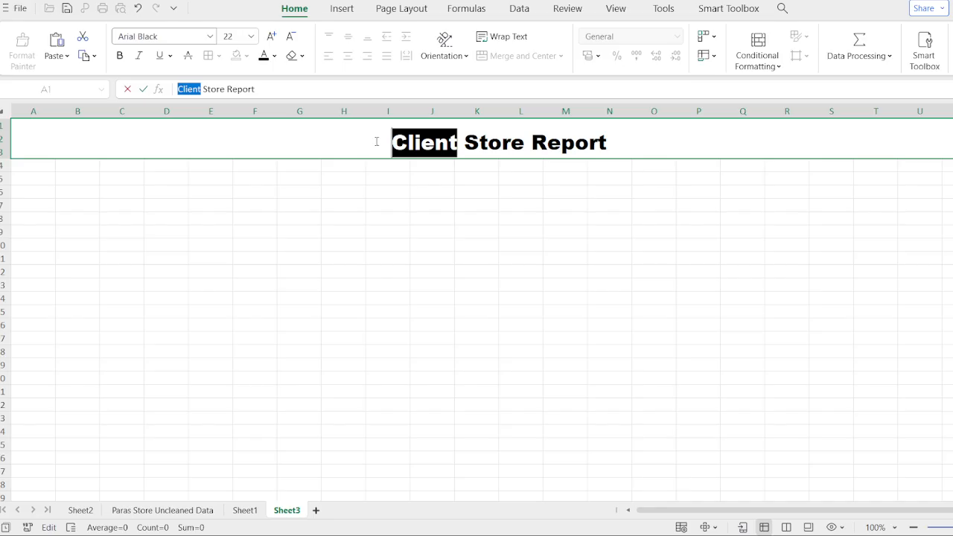
key("shift+Right")
key("shift+Right")
key("shift+Right")
key("shift+Right")
key("shift+Right")
key("shift+Right")
key("shift+Right")
key("shift+Right")
key("shift+Right")
key("shift+Right")
key("shift+Right")
key("shift+Right")
key("shift+Right")
key("shift+Right")
key("shift+Right")
key("shift+Right")
key("shift+Right")
key("shift+Right")
key("shift+Right")
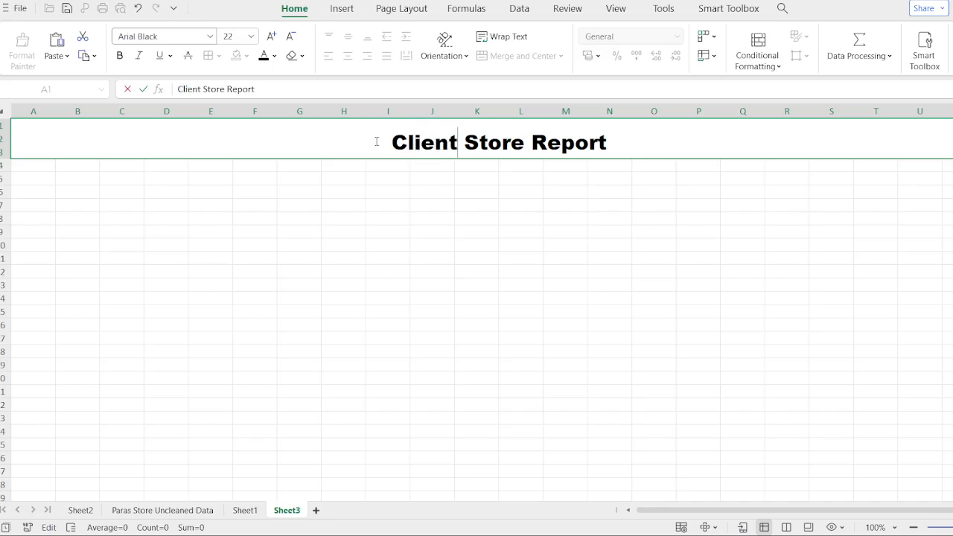
Make the whole "Client Store Report" title bold and fill its merged cell with light grey.
key("Left")
left_click(286, 144)
left_click_drag(382, 145, 638, 159)
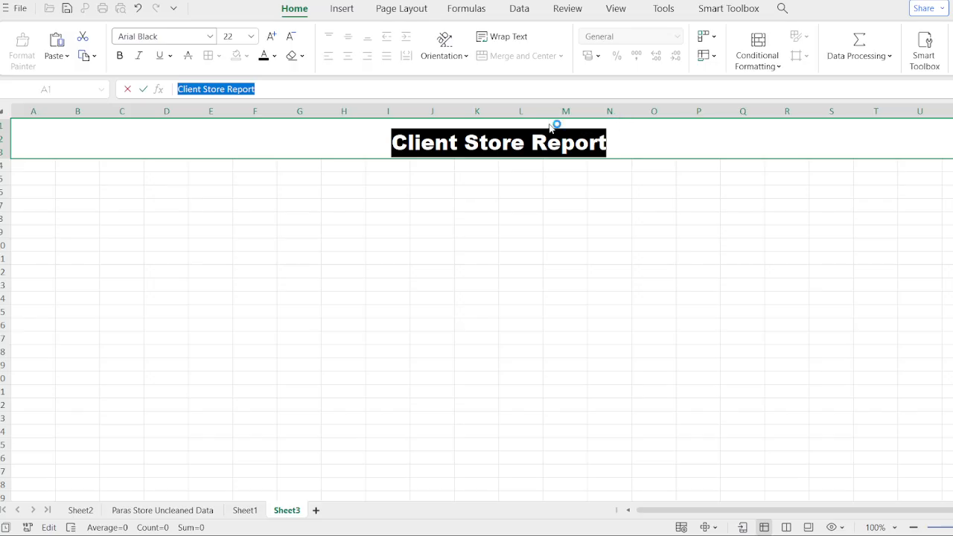
key("ctrl+b")
left_click(539, 164)
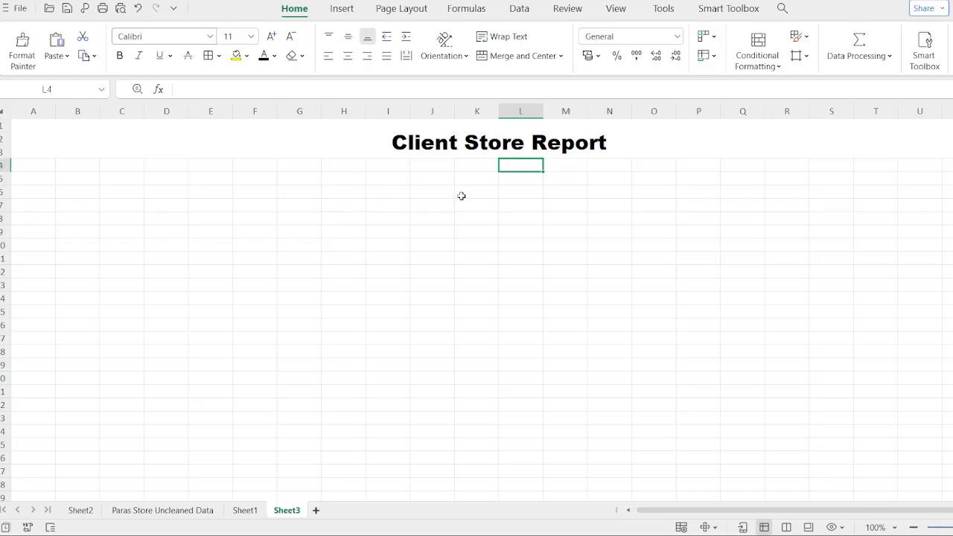
left_click(340, 137)
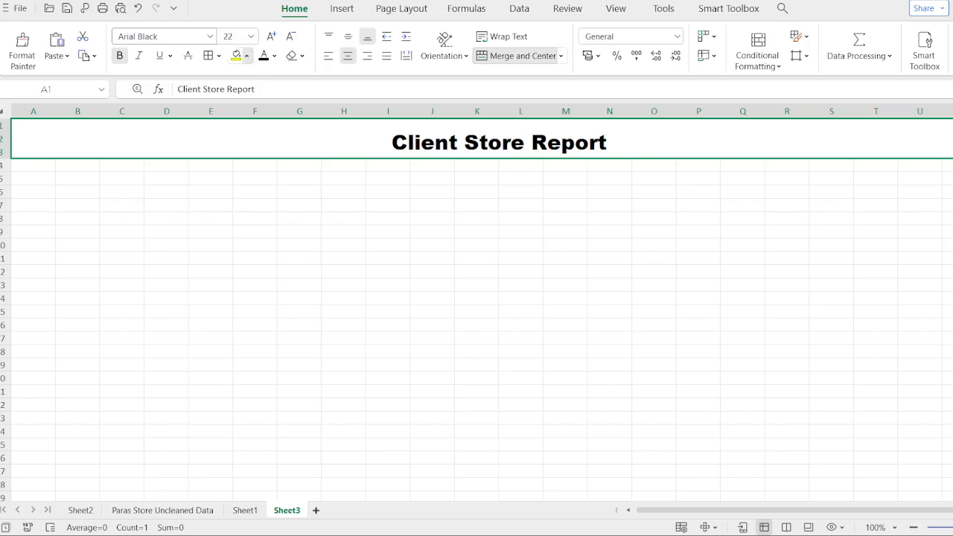
left_click(304, 263)
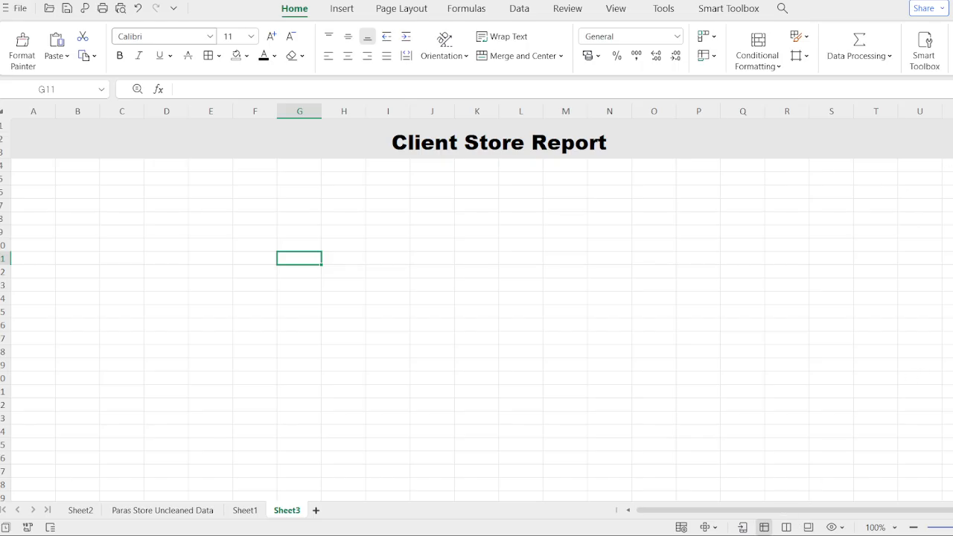
left_click(944, 140)
left_click_drag(944, 158, 952, 158)
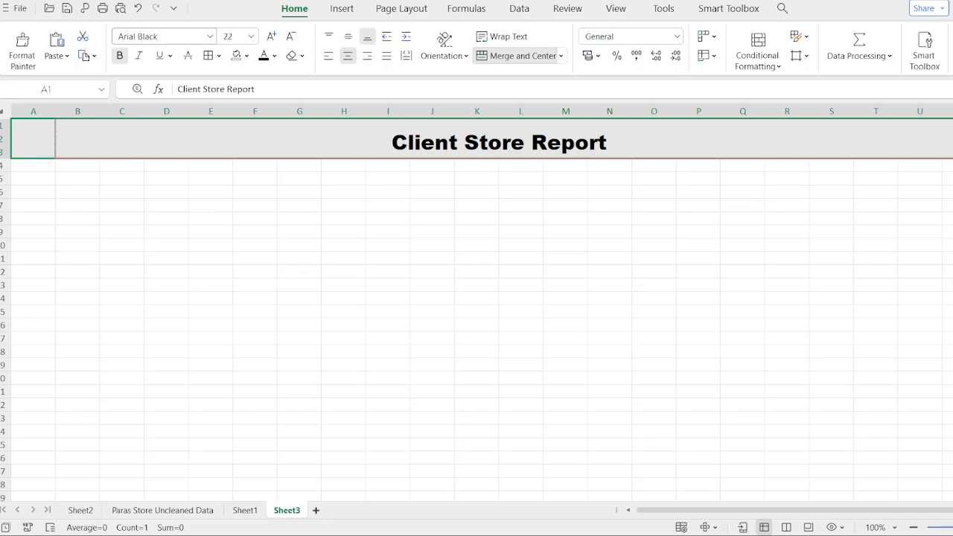
left_click(630, 276)
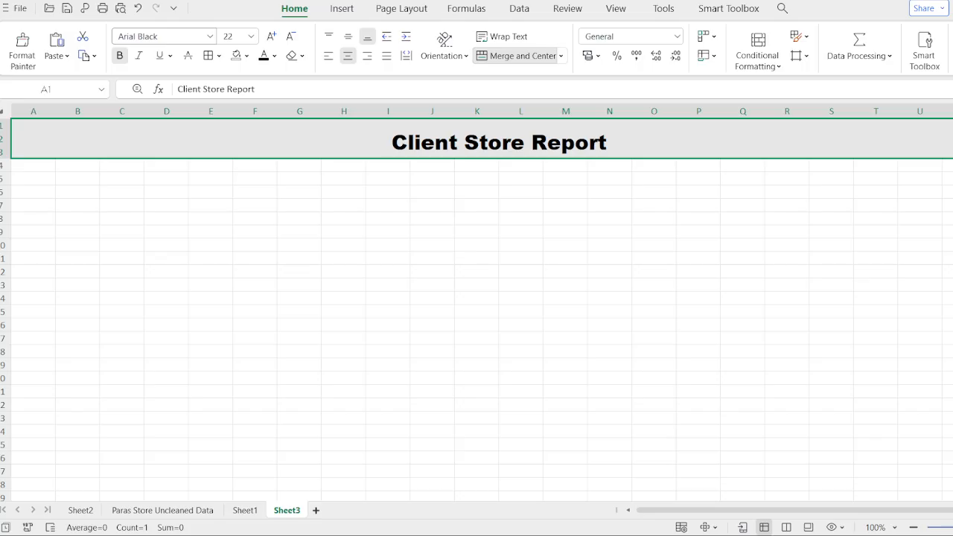
left_click(563, 323)
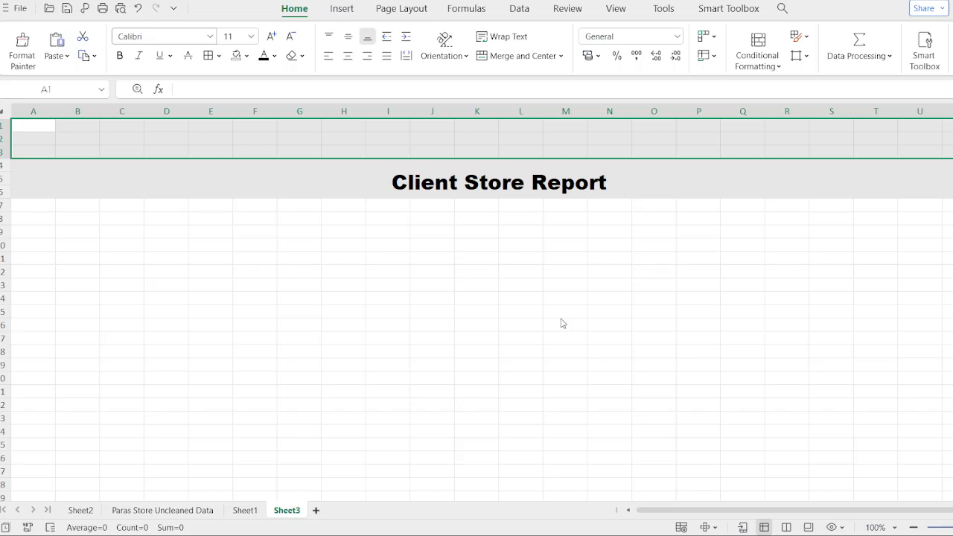
key("ctrl+z")
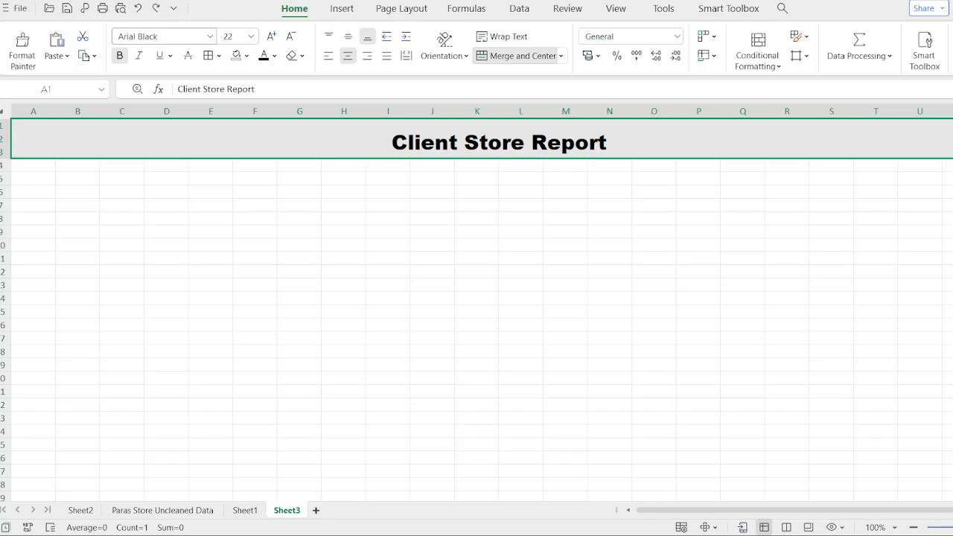
Extend the merged and centered title area in rows 1 to 3 by one column past column V.
scroll(476, 297, "right", 1)
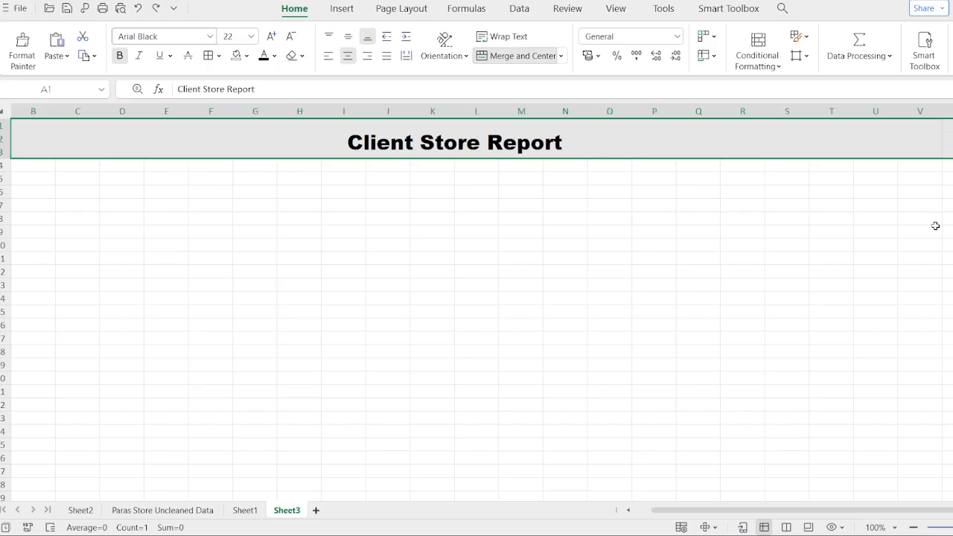
scroll(646, 515, "left", 1)
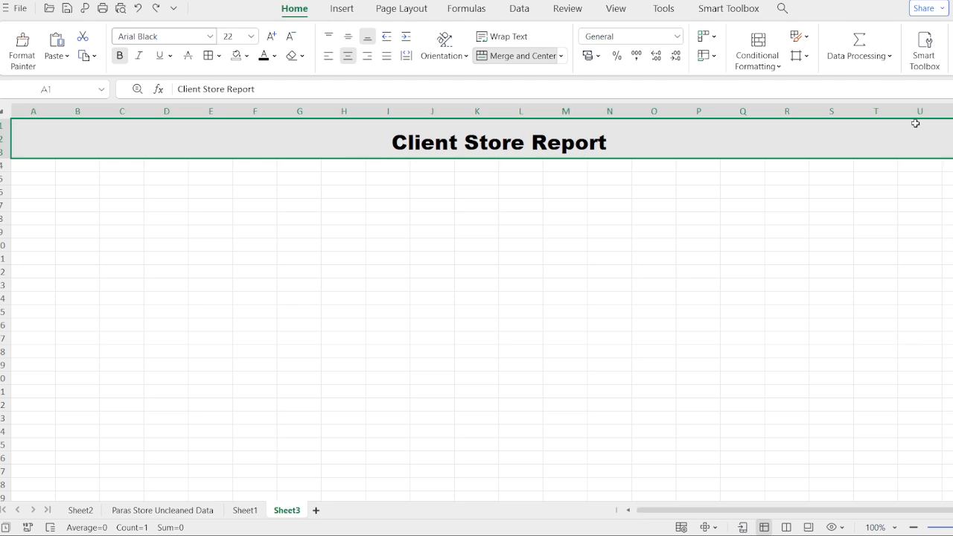
left_click(541, 58)
left_click(540, 57)
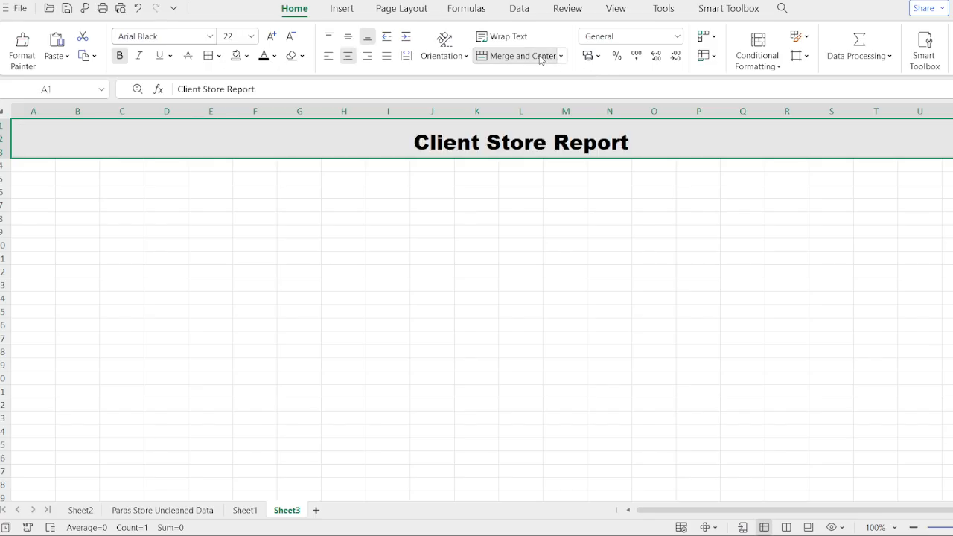
left_click(678, 190)
left_click(300, 195)
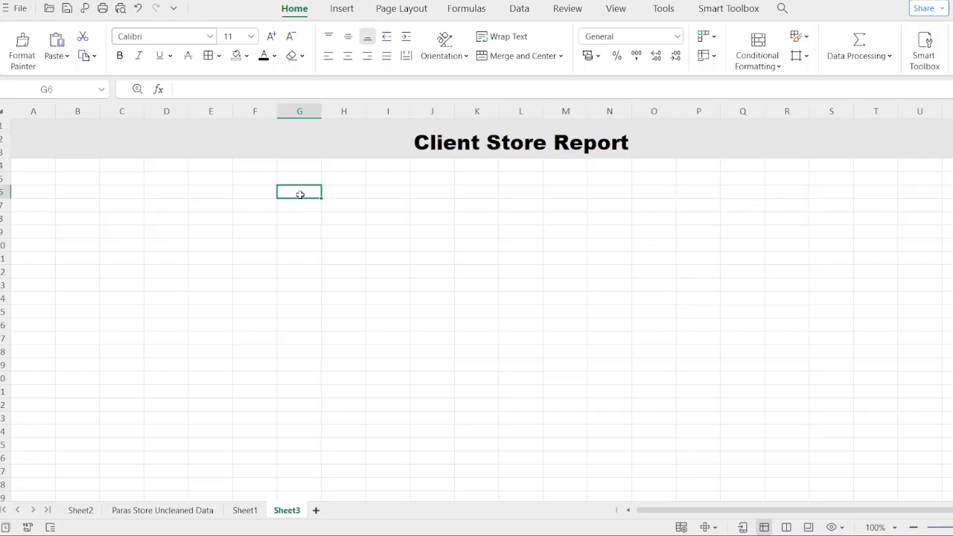
Merge and center cells A5 to D6 below the title as a section heading area.
left_click(64, 177)
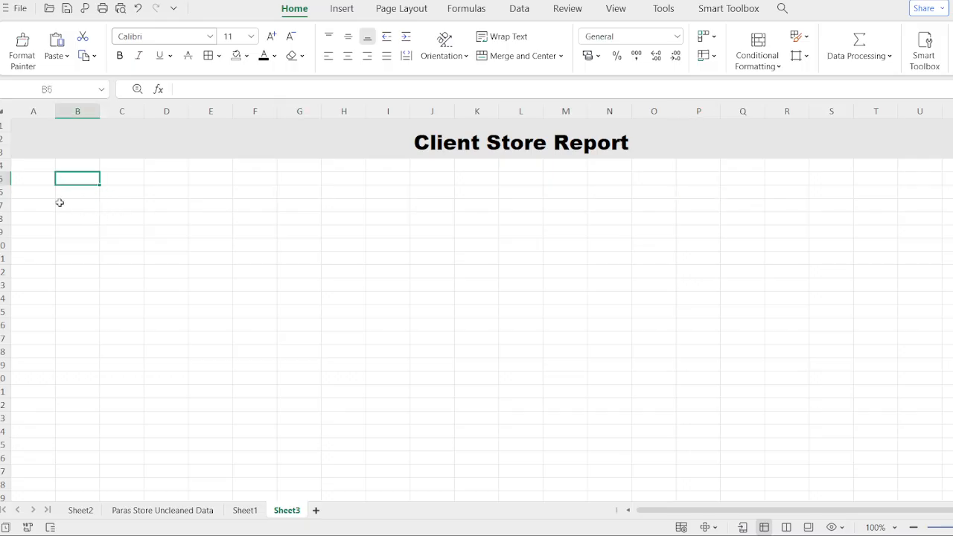
key("Left")
key("shift+Right")
key("shift+Right")
key("shift+Right")
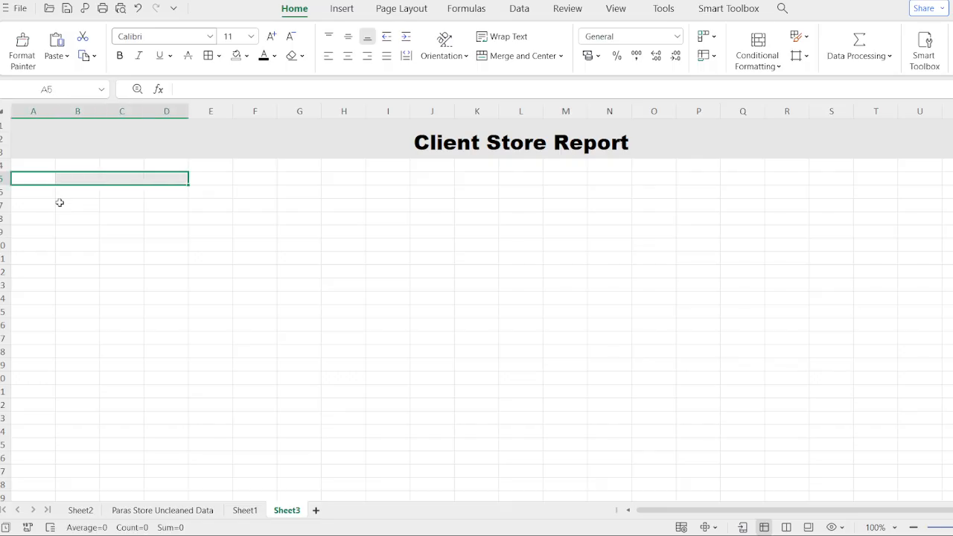
key("shift+Down")
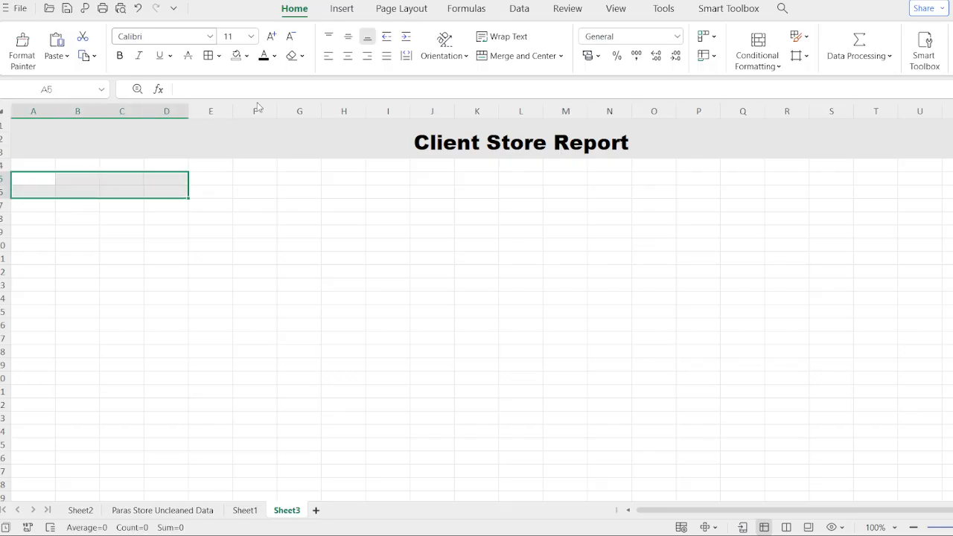
left_click(497, 60)
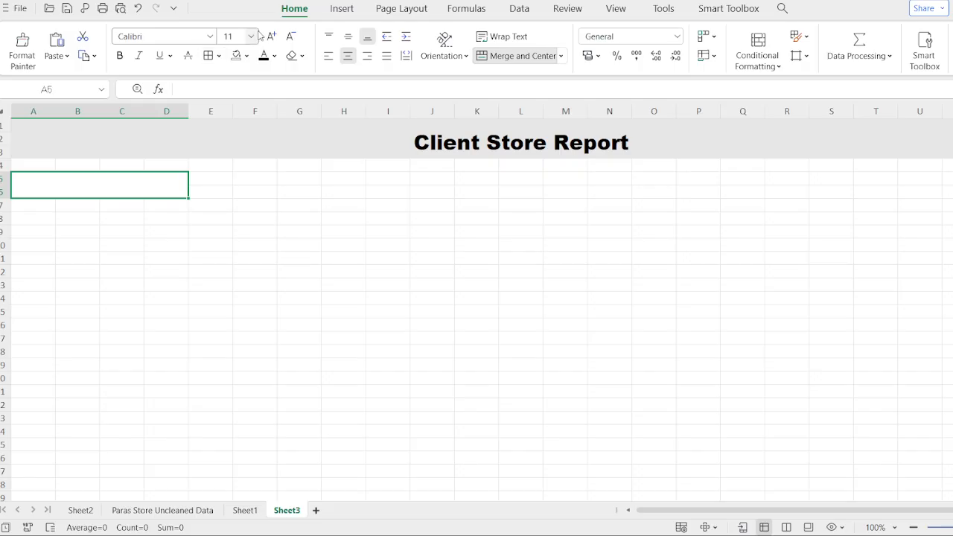
Set the merged heading cell at A5 to font size 20 in Cascadia Code SemiBold.
left_click(232, 258)
left_click(179, 36)
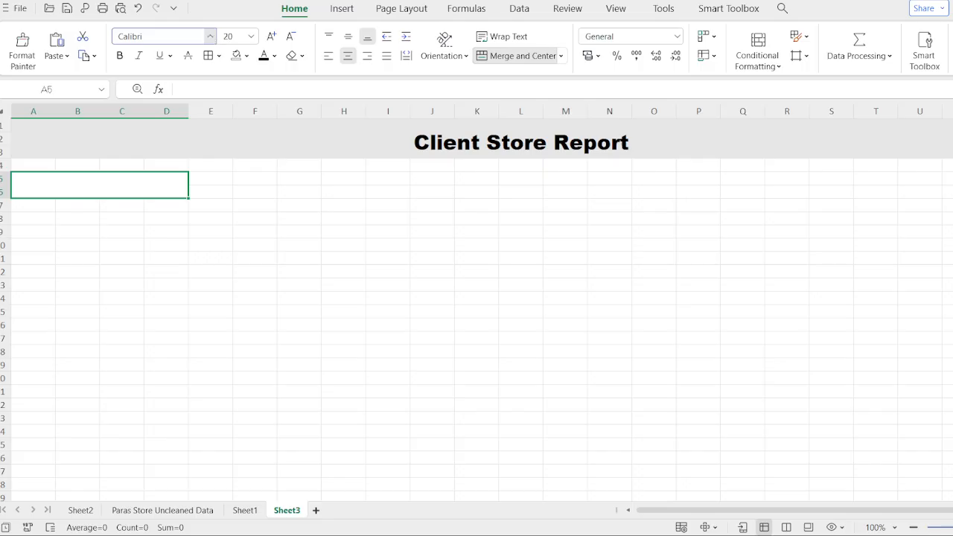
left_click(203, 131)
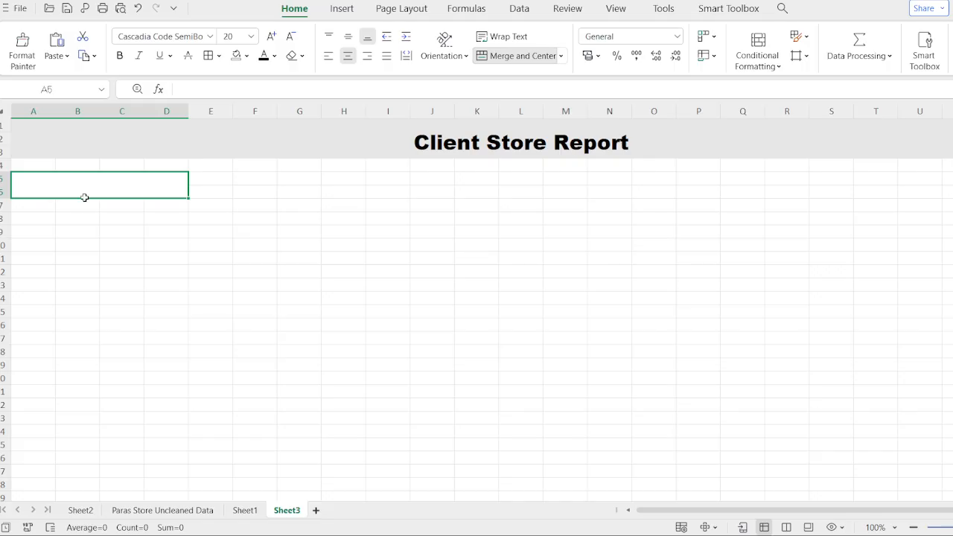
Enter the heading "MaleVsFemale Purchase" in the merged cell at A5.
type("ms")
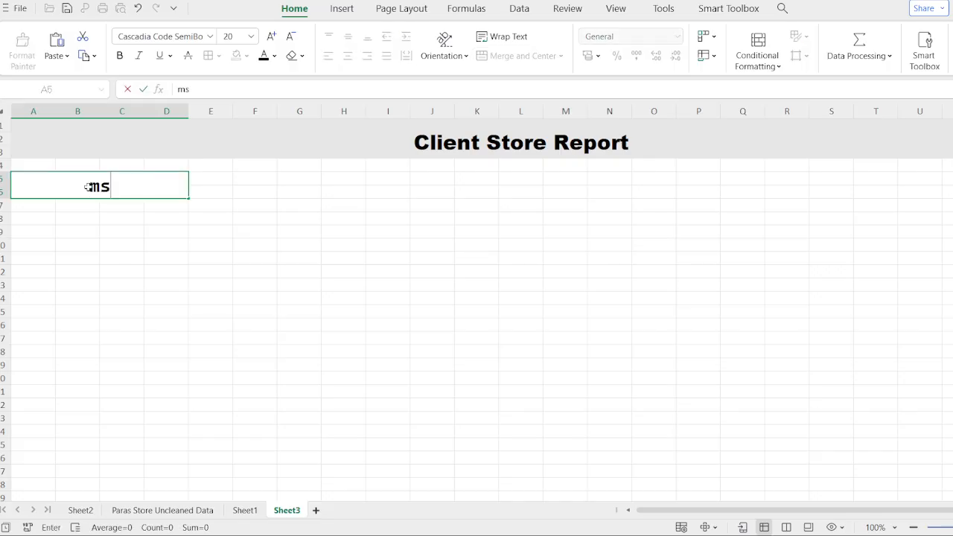
key("BackSpace")
key("BackSpace")
type("Msl")
key("BackSpace")
key("BackSpace")
type("aleV")
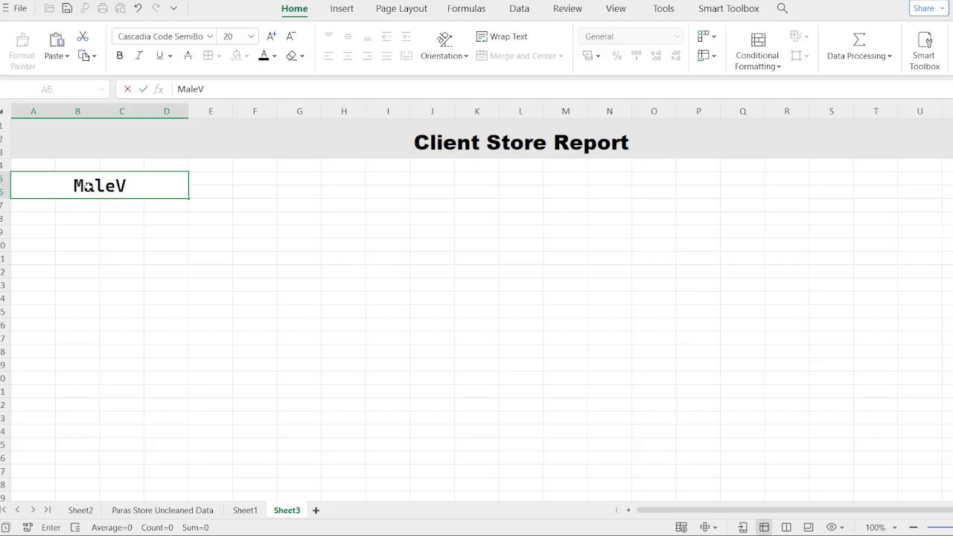
type("sFemail")
key("BackSpace")
key("BackSpace")
key("BackSpace")
type("ale ")
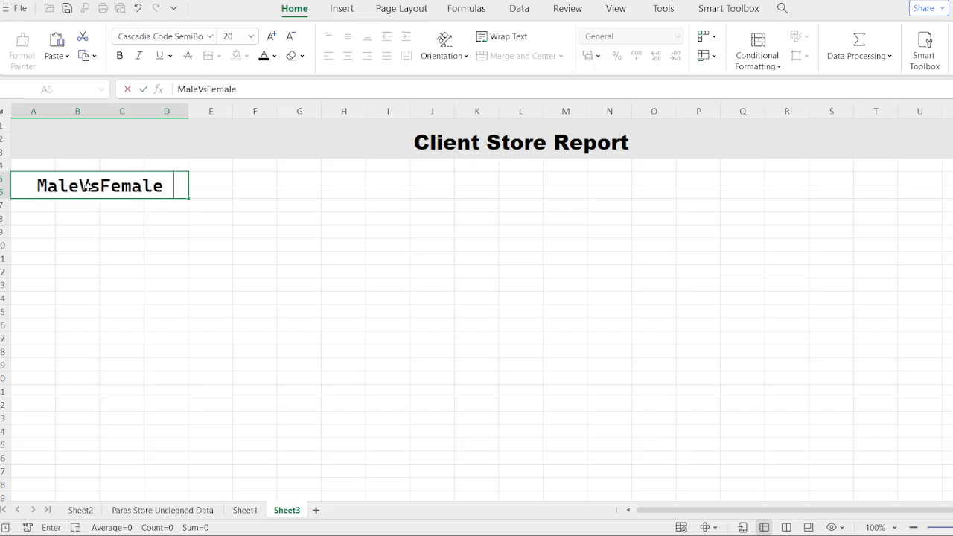
type("Purchase")
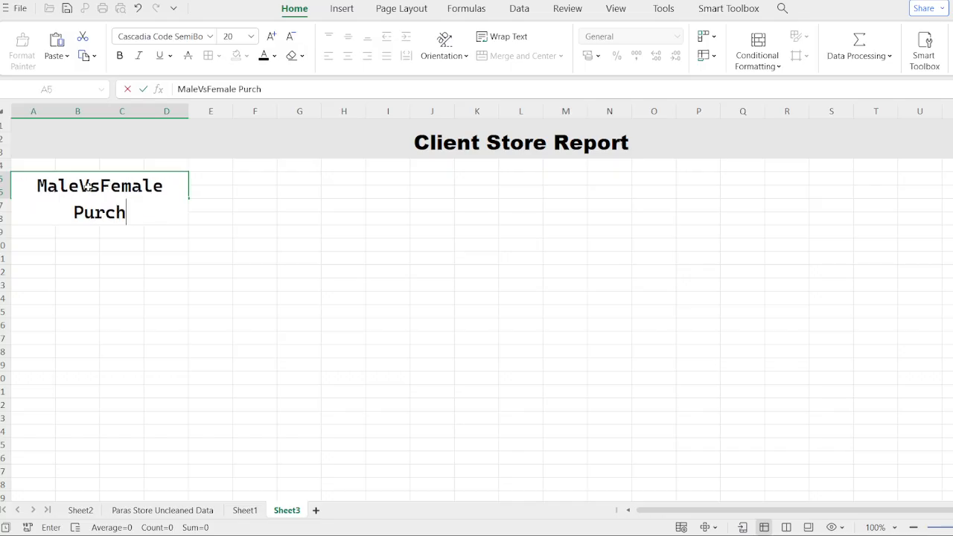
left_click(189, 195)
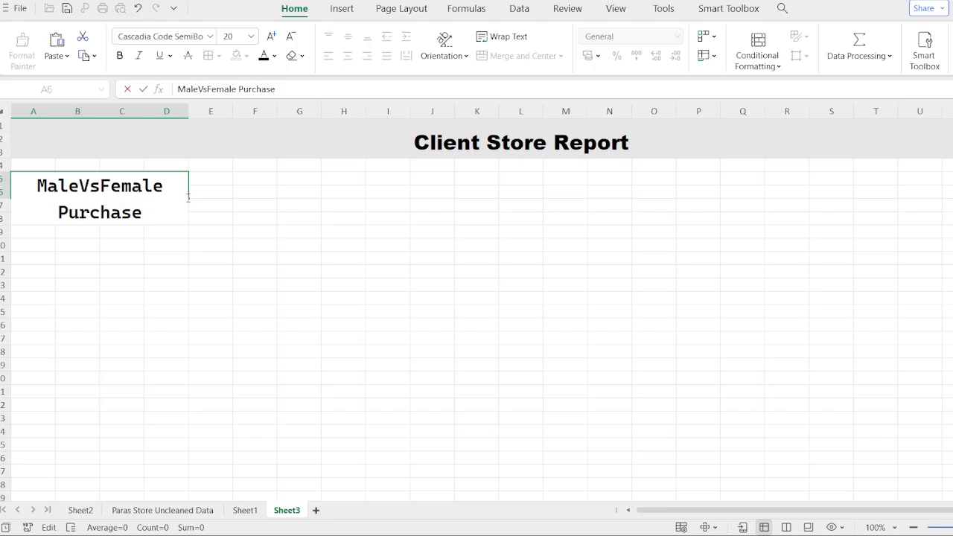
left_click(191, 202)
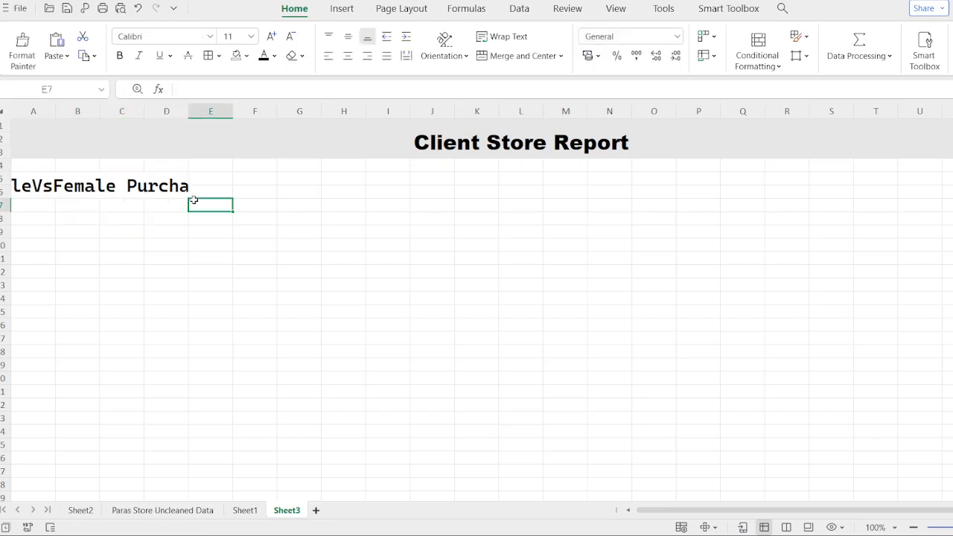
Enlarge the merged and centered "MaleVsFemale Purchase" heading area to cover A5 to F7.
left_click(152, 189)
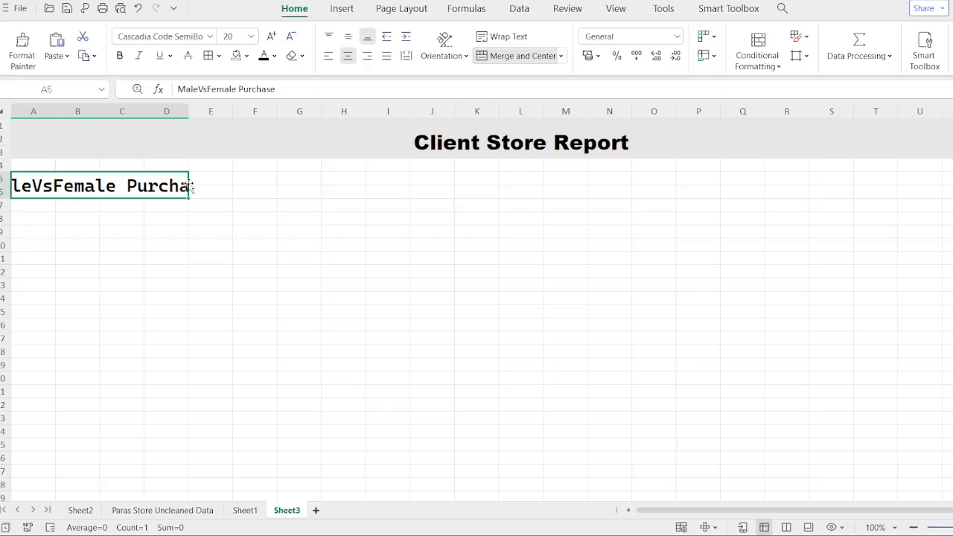
left_click_drag(189, 187, 233, 192)
key("shift+Right")
key("shift+Right")
key("shift+Down")
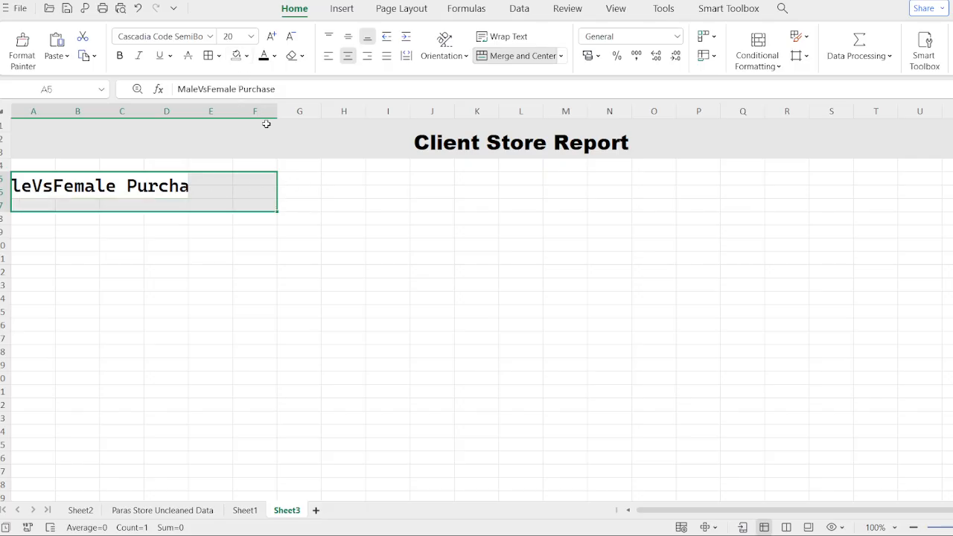
left_click(511, 57)
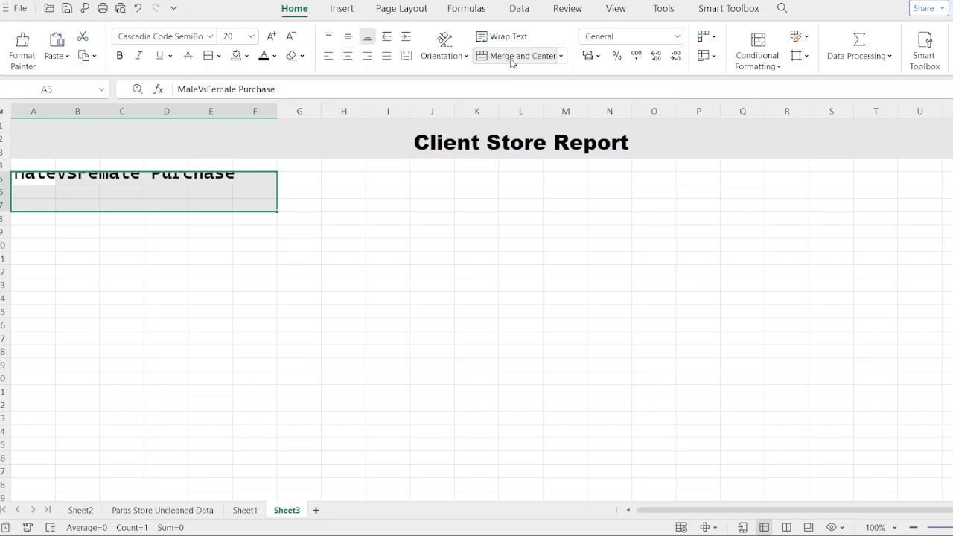
left_click(167, 299)
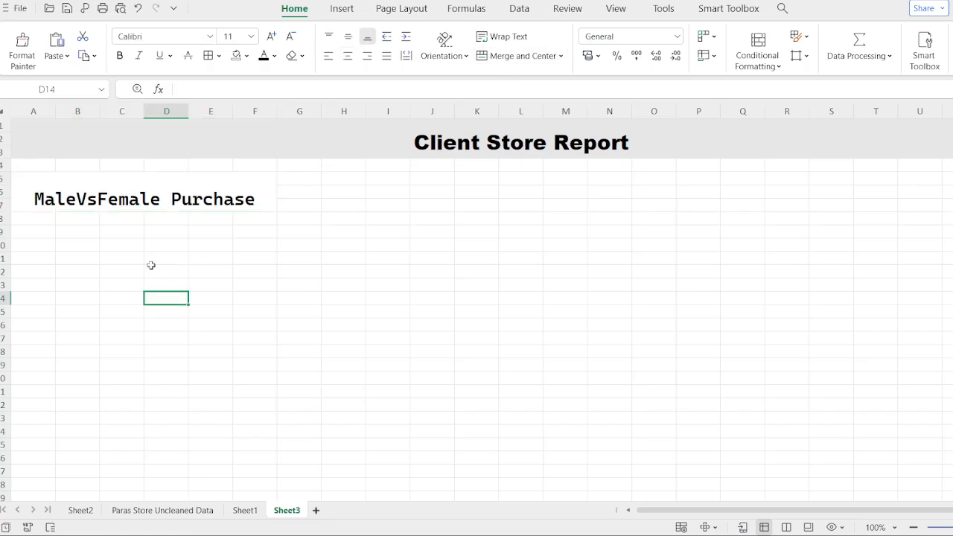
Fill the "MaleVsFemale Purchase" heading cell with light blue.
double_click(136, 200)
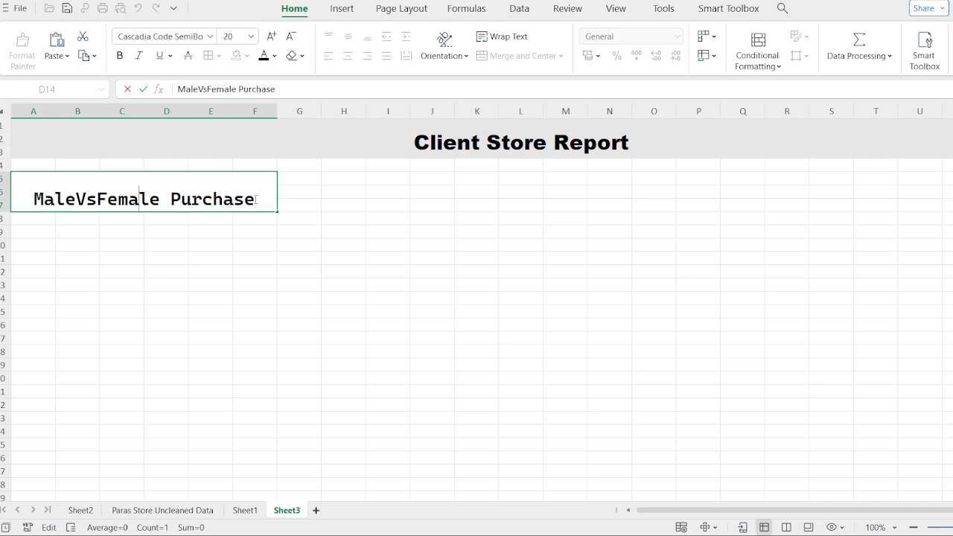
left_click(253, 248)
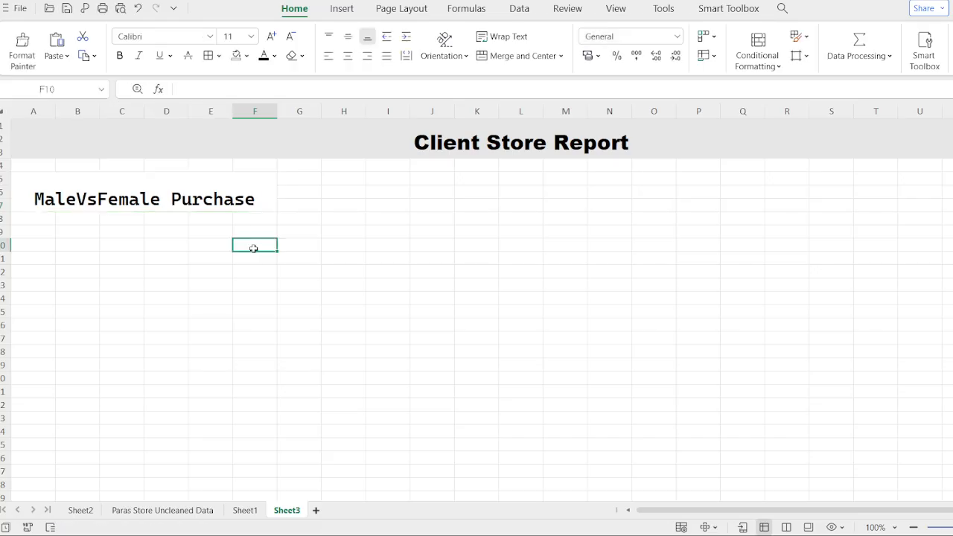
left_click(255, 196)
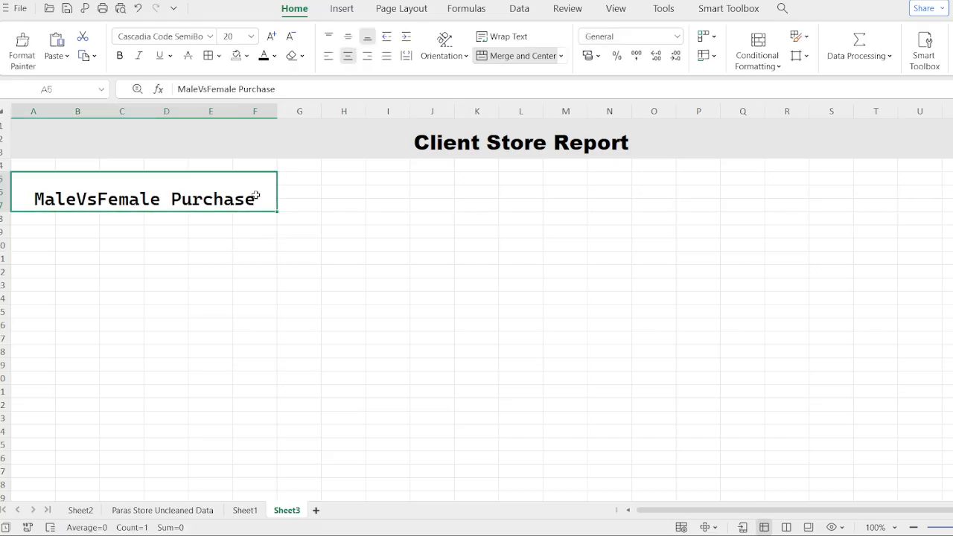
left_click(236, 55)
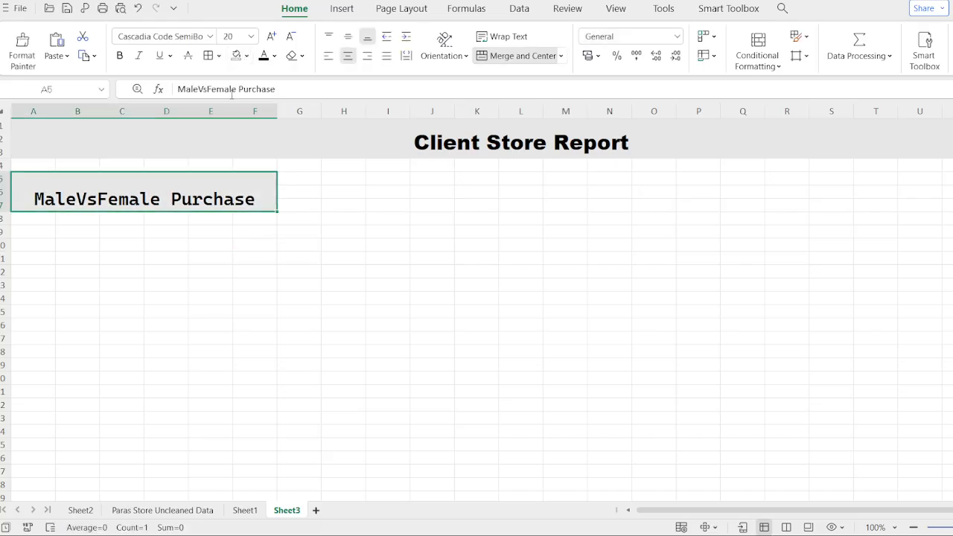
left_click(248, 56)
left_click(334, 142)
left_click(194, 274)
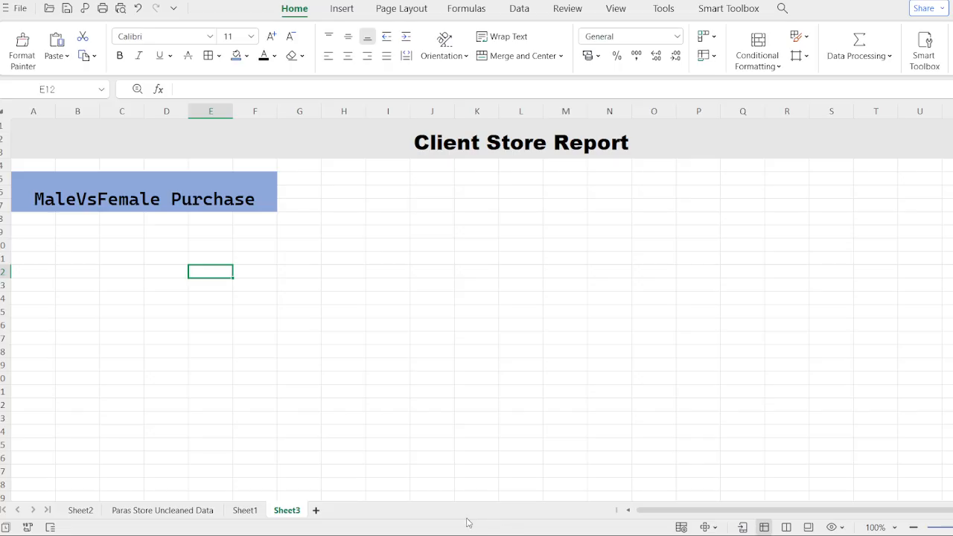
Insert a pie PivotChart of Sum of Amount by Gender from the pivot table on Sheet2.
left_click(80, 511)
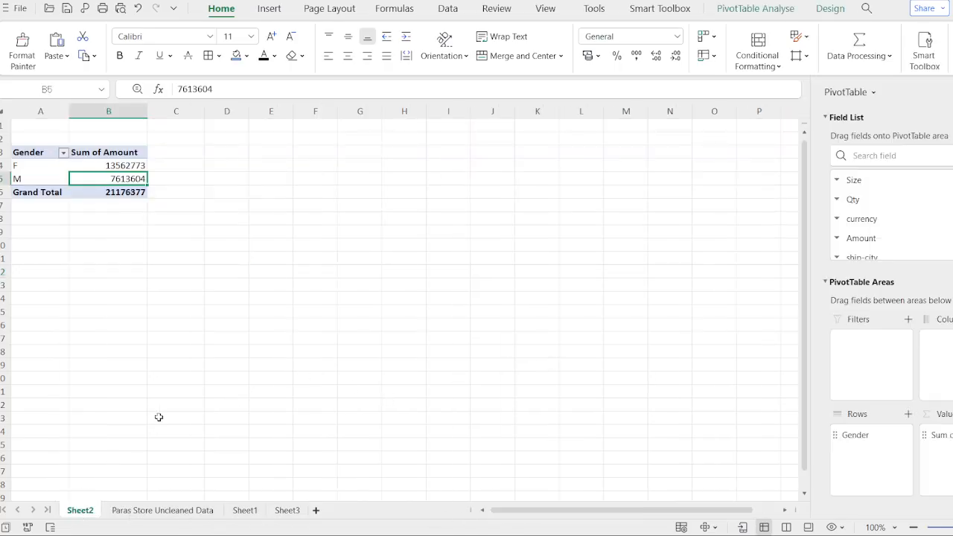
double_click(90, 510)
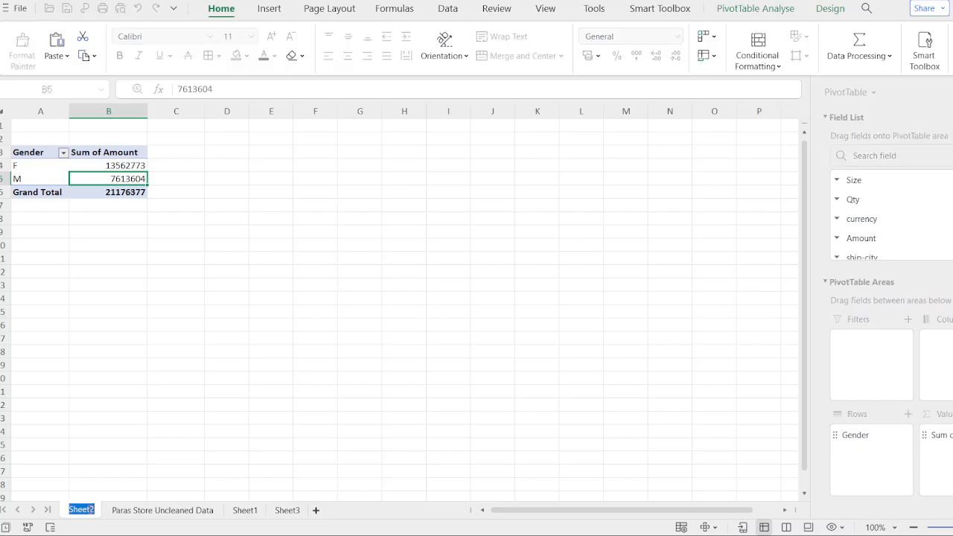
left_click(286, 308)
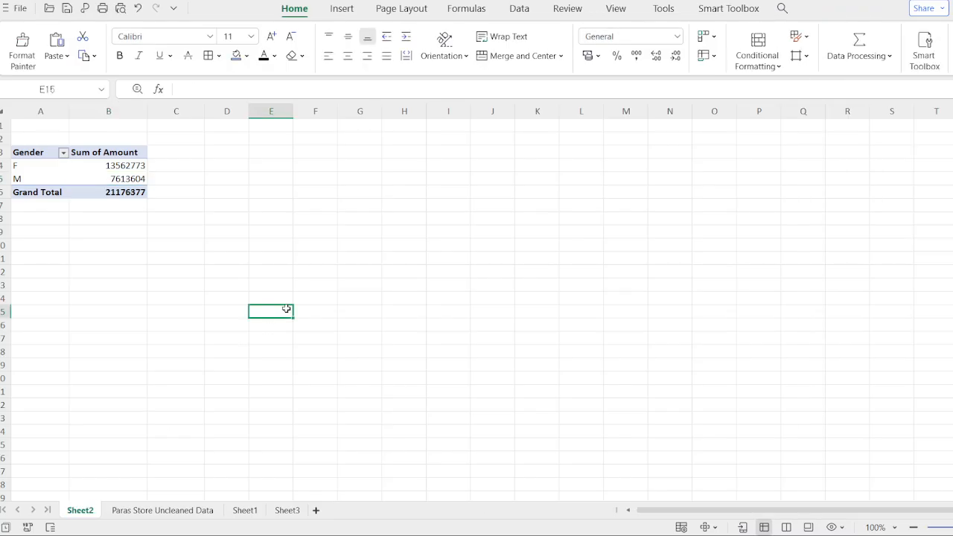
left_click(250, 187)
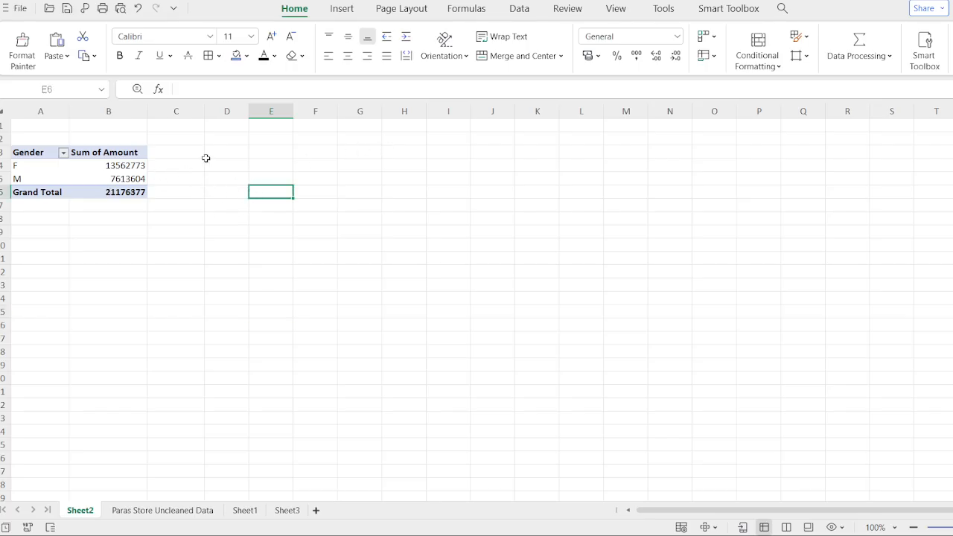
left_click(135, 156)
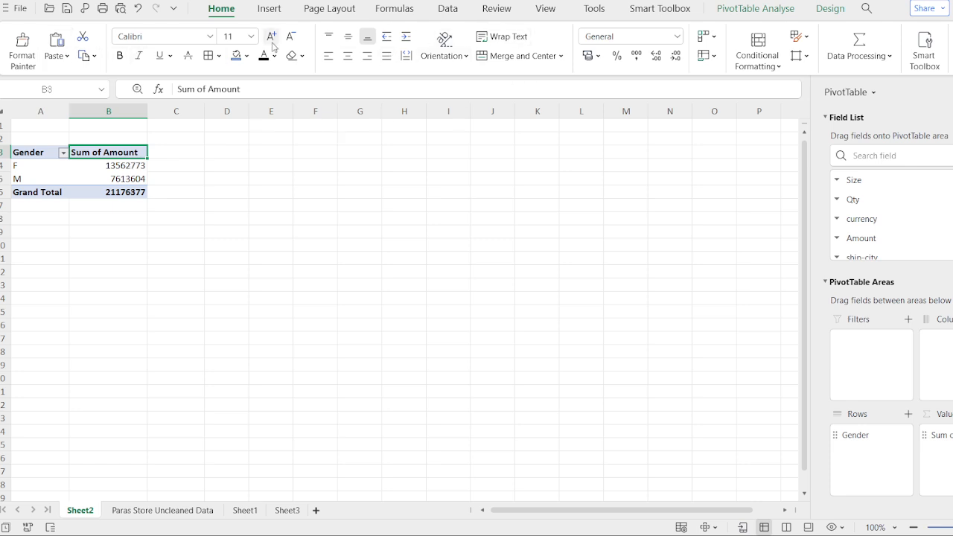
left_click(270, 13)
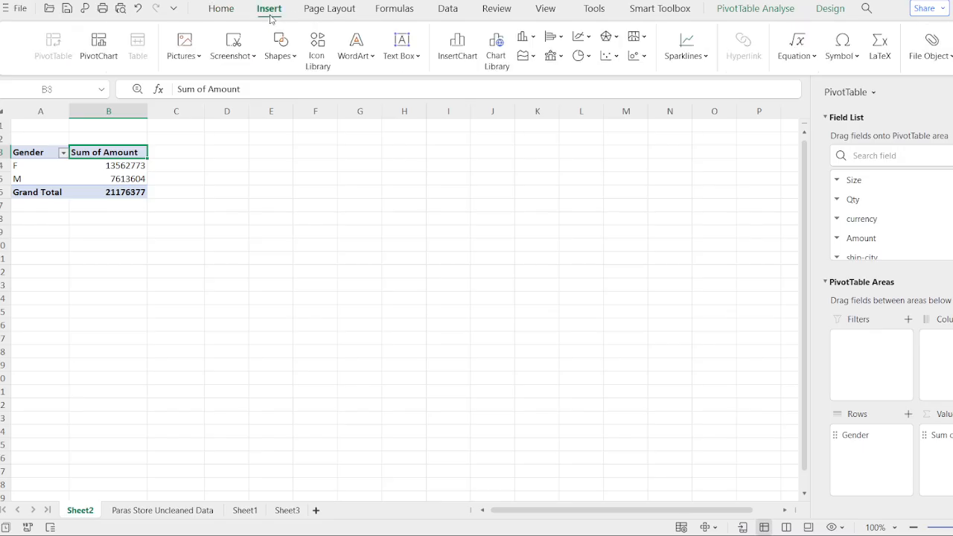
left_click(103, 57)
left_click(500, 229)
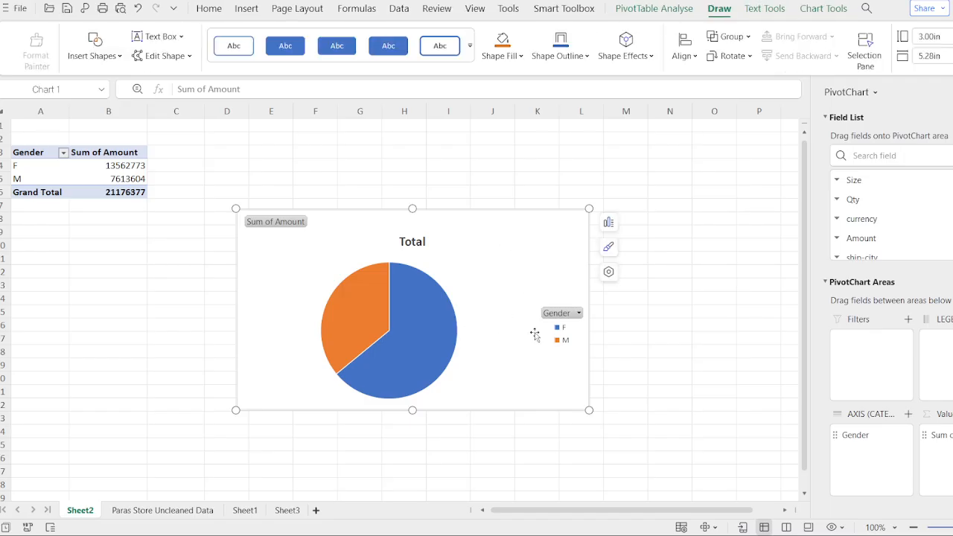
Add percentage data labels to the Gender pie chart and hide its field buttons.
left_click(609, 272)
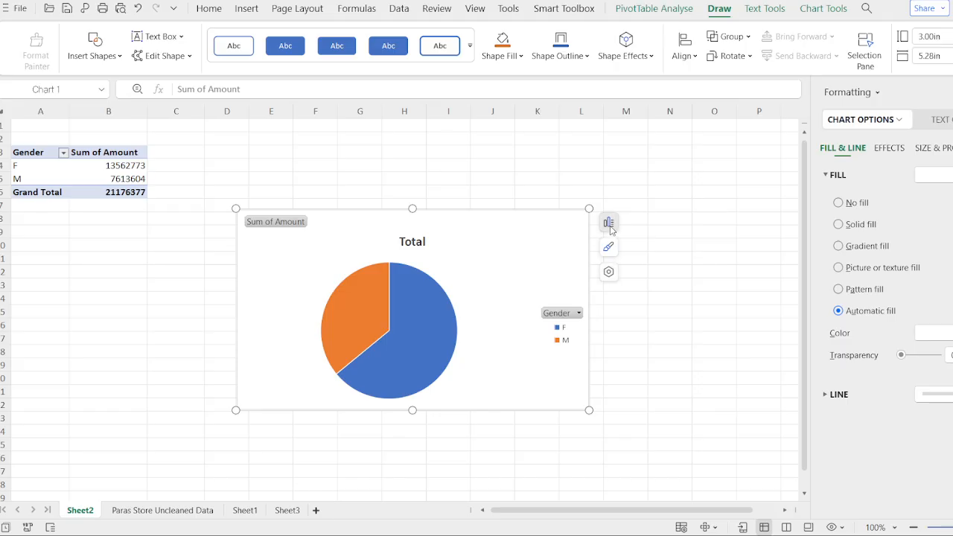
left_click(686, 271)
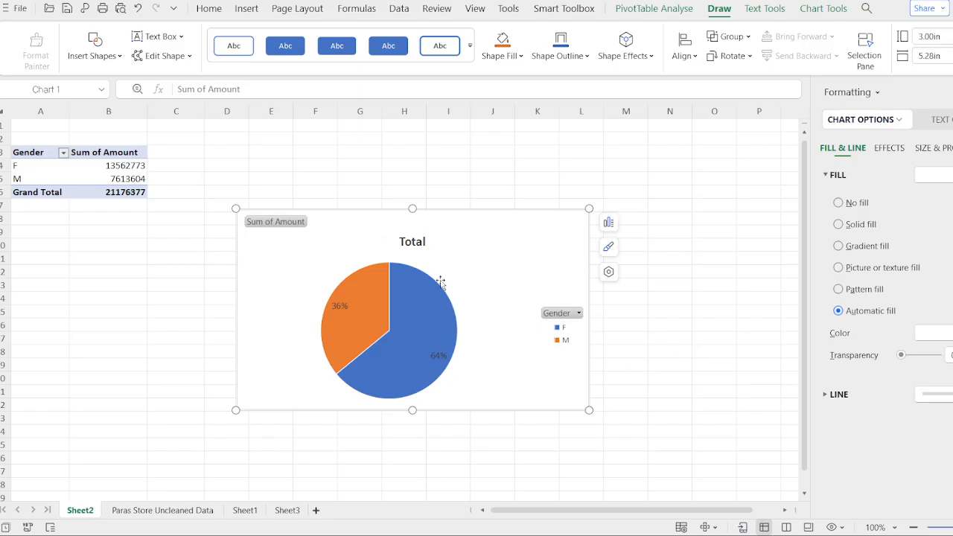
left_click(292, 226)
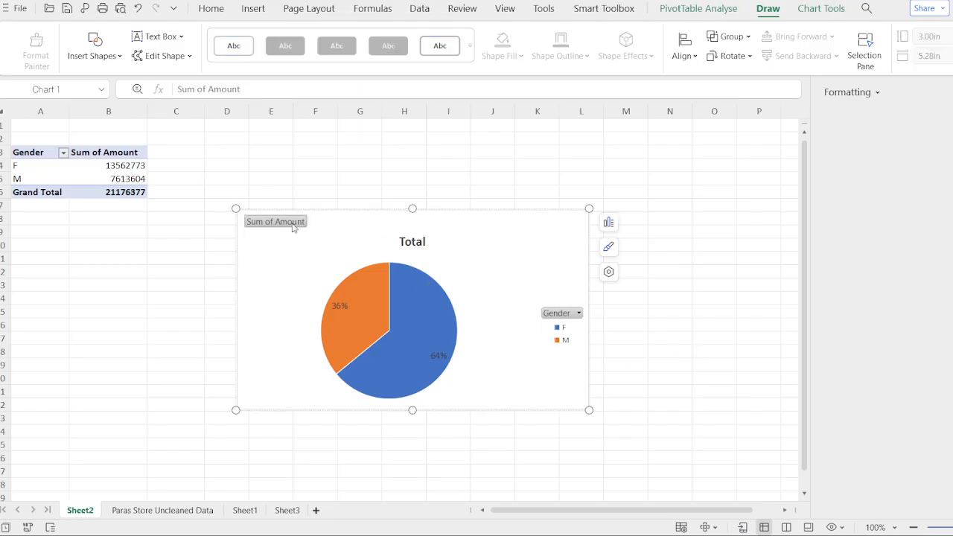
left_click(374, 228)
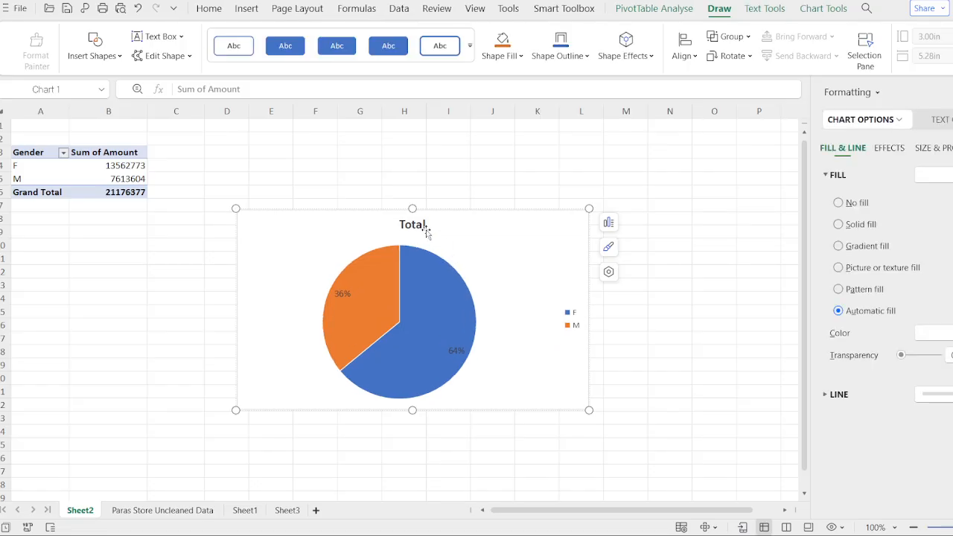
Change the pie chart's title to "Male Vs Female".
left_click(423, 225)
double_click(415, 225)
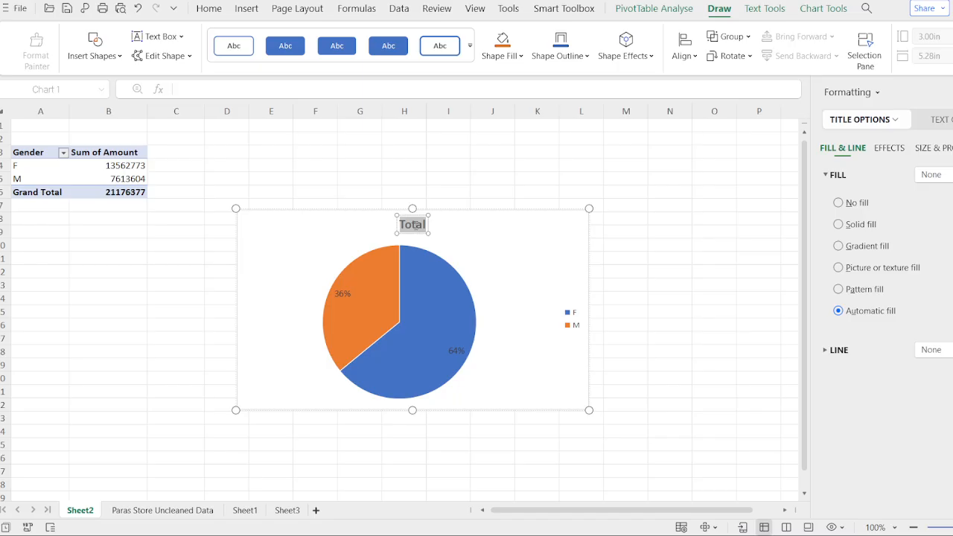
key("Delete")
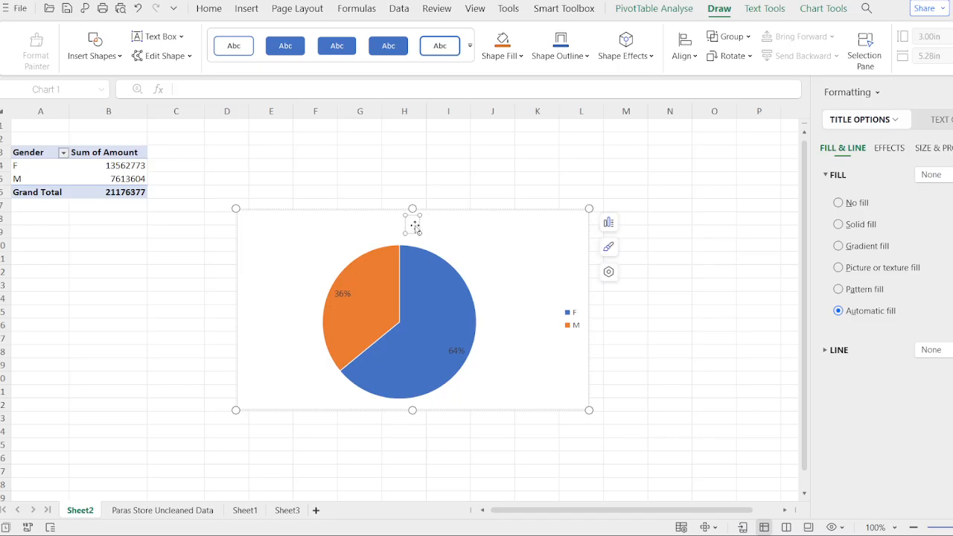
type("Z")
key("BackSpace")
type("M")
type("sx")
key("BackSpace")
key("BackSpace")
type("s")
key("BackSpace")
type("ale")
type("Femai")
key("BackSpace")
type("le")
left_click(491, 266)
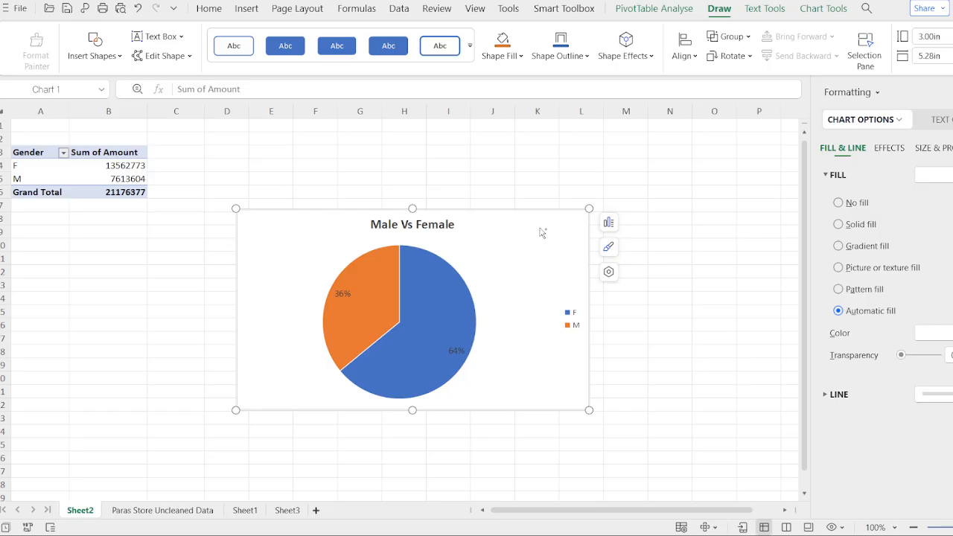
Cut the "Male Vs Female" pie chart from Sheet2 and paste it into Sheet3 at A10.
key("Delete")
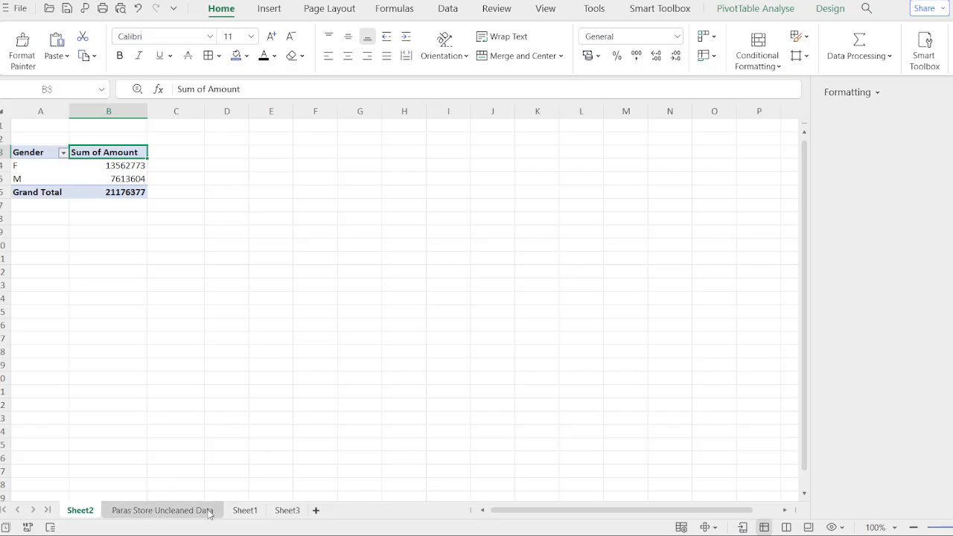
left_click(287, 511)
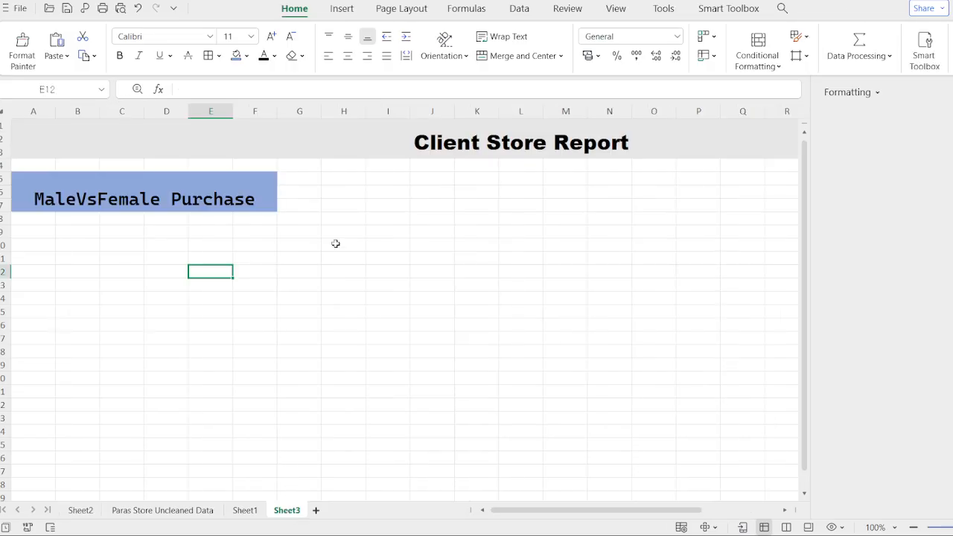
left_click(74, 266)
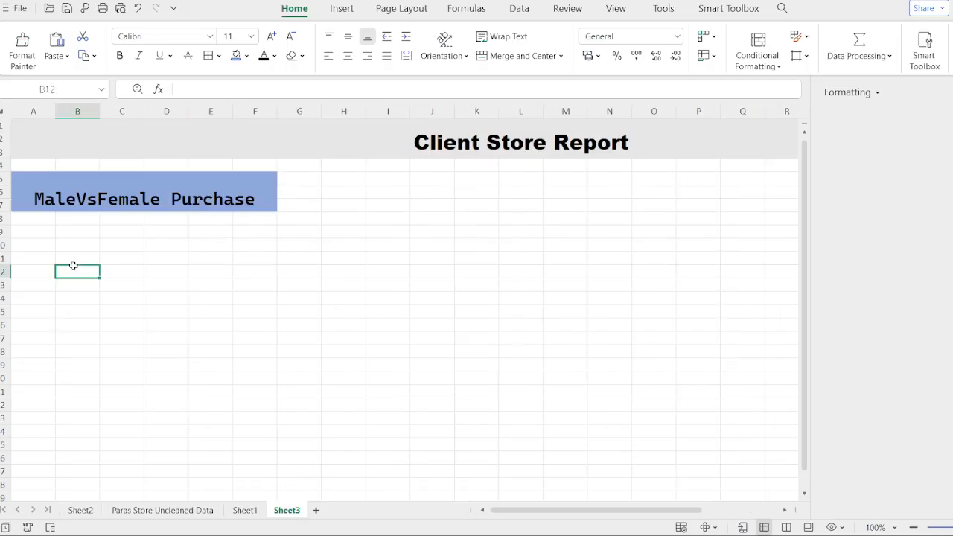
key("Left")
key("Up")
key("Up")
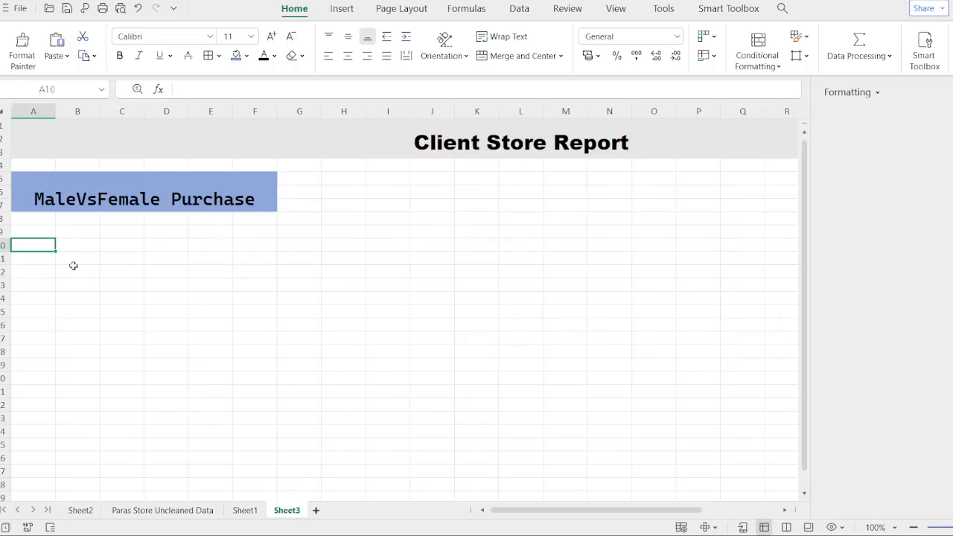
key("shift+Right")
key("shift+Right")
key("shift+Right")
key("shift+Right")
key("shift+Right")
key("shift+Down")
key("shift+Down")
key("shift+Down")
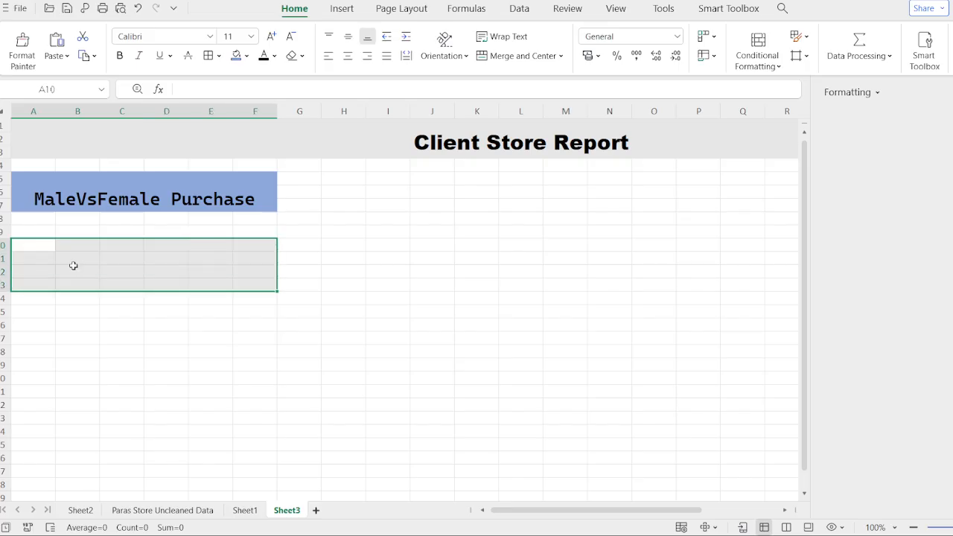
key("shift+Down")
key("shift+Down")
key("shift+Down")
key("shift+Down")
key("shift+Down")
key("shift+Down")
key("shift+Down")
key("shift+Down")
key("shift+Down")
key("shift+Down")
key("shift+Down")
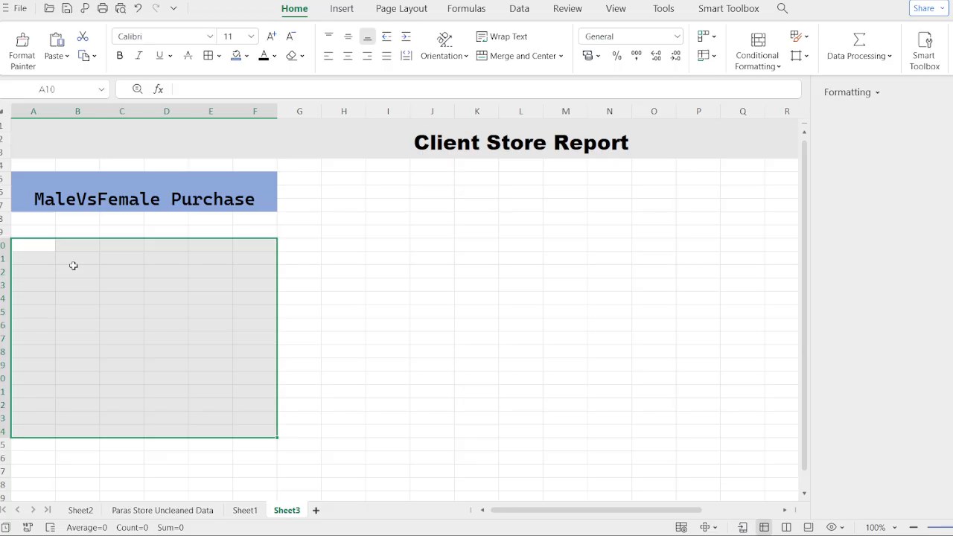
key("ctrl+v")
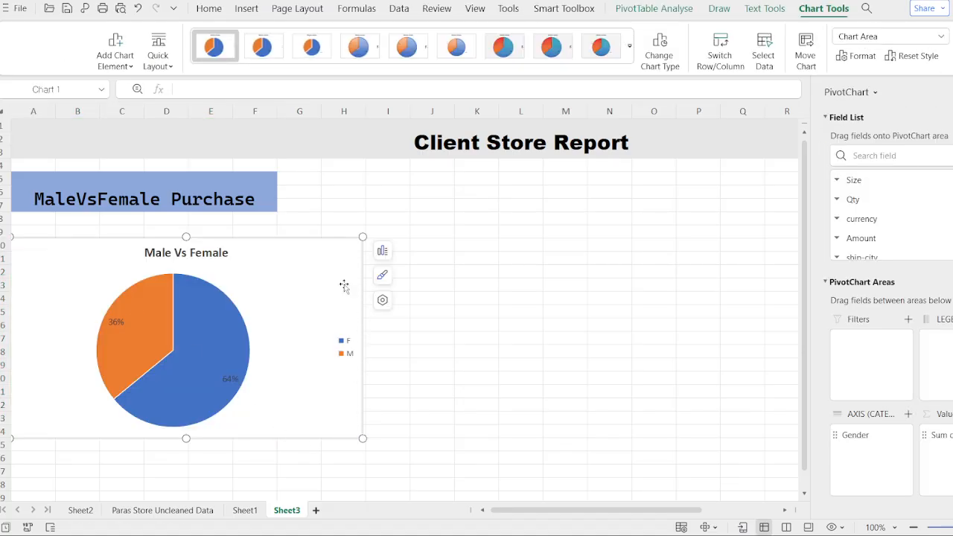
Resize and reposition the "Male Vs Female" chart below the heading, spanning about columns A to H and rows 10 to 27.
left_click_drag(260, 258, 248, 260)
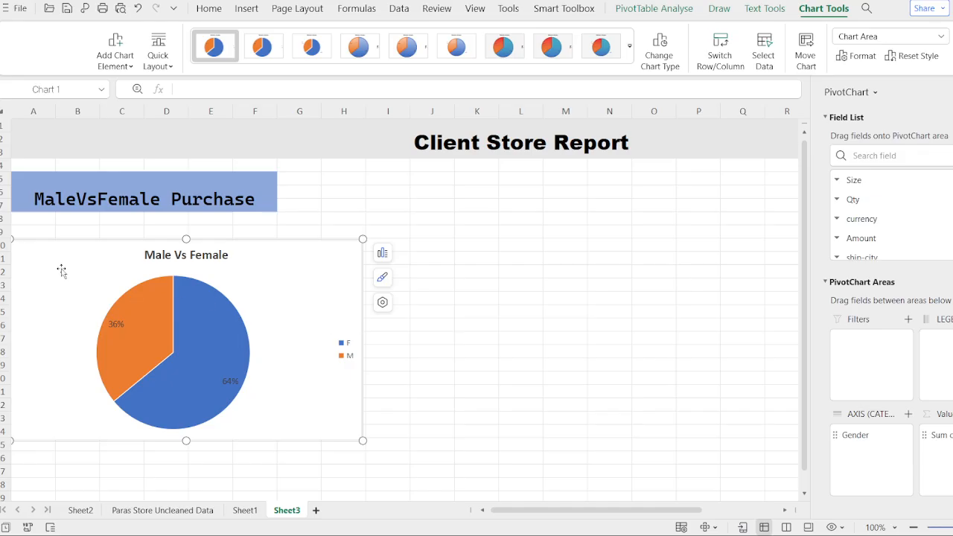
left_click_drag(278, 276, 283, 272)
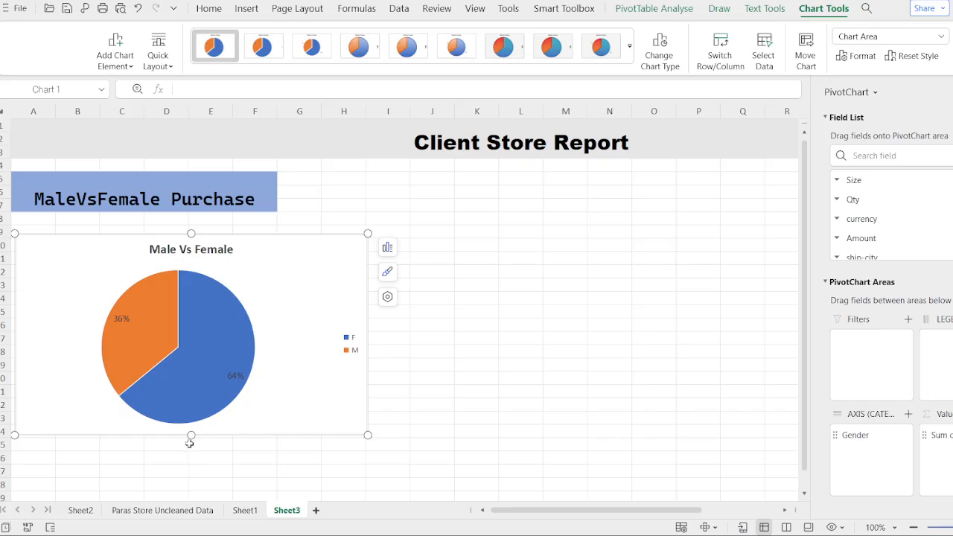
left_click_drag(191, 436, 191, 462)
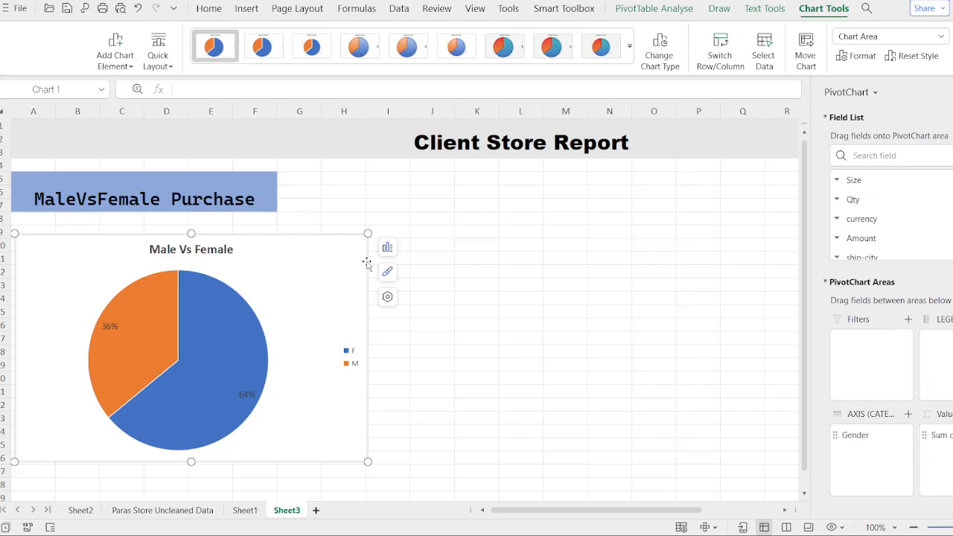
left_click_drag(368, 233, 348, 231)
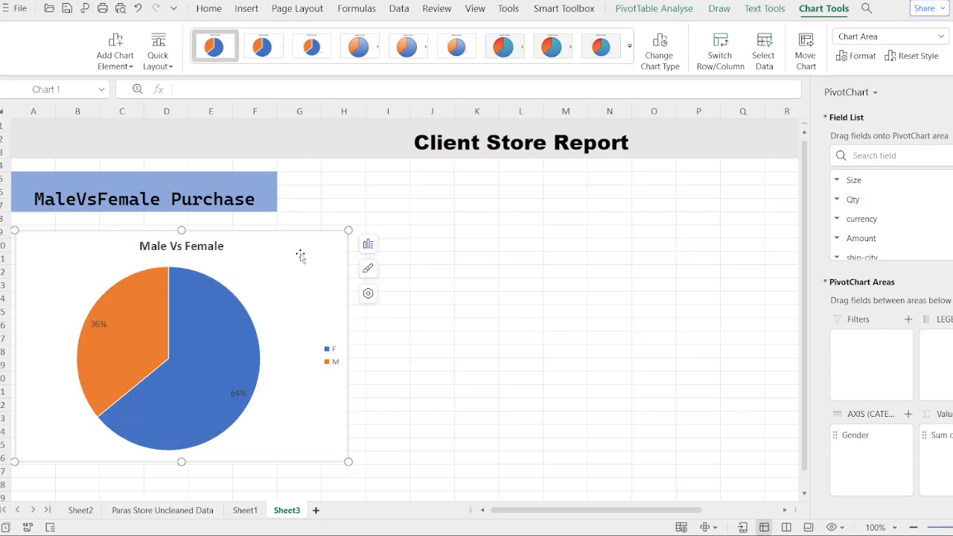
left_click_drag(300, 256, 300, 271)
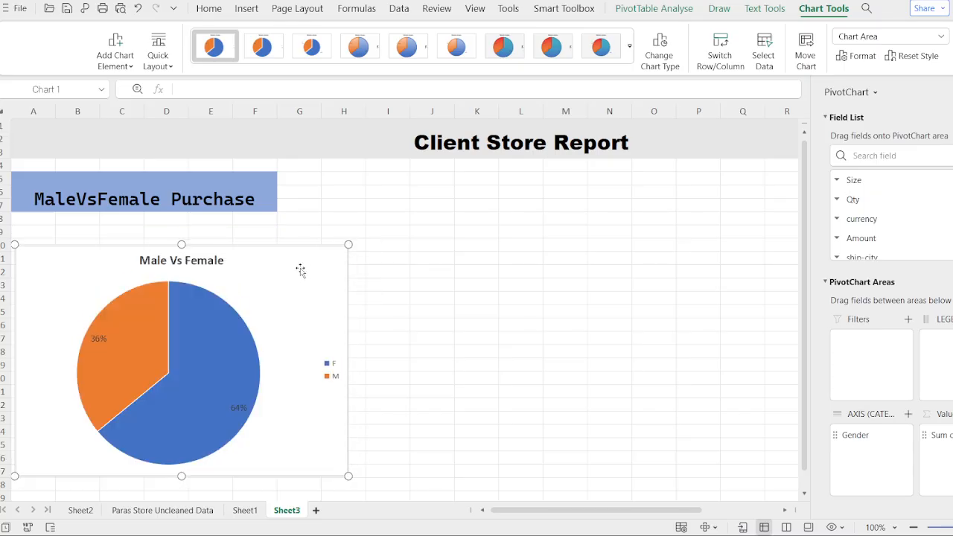
Move the merged "MaleVsFemale Purchase" heading from A5:F7 to H5:M7 by cutting and pasting it.
left_click(202, 184)
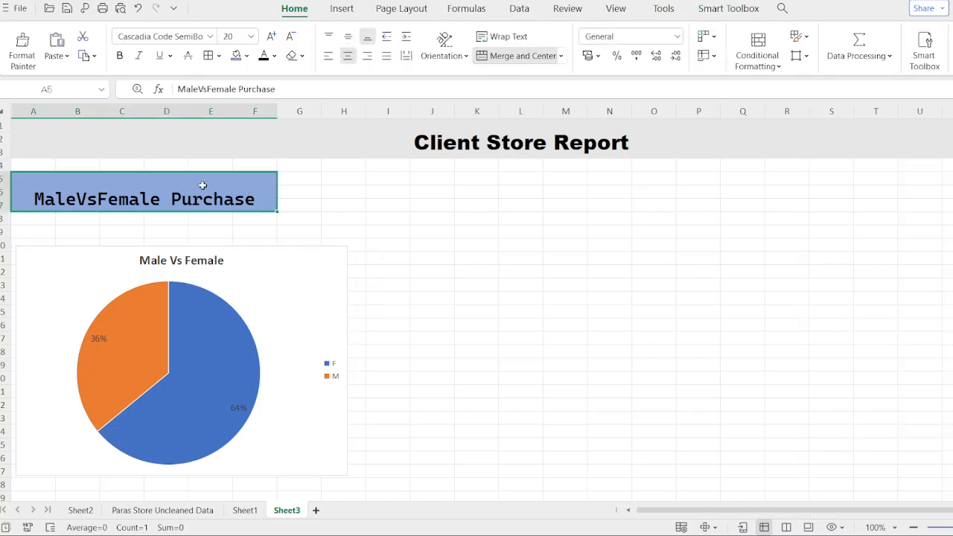
left_click(458, 204)
key("Left")
key("Left")
key("Left")
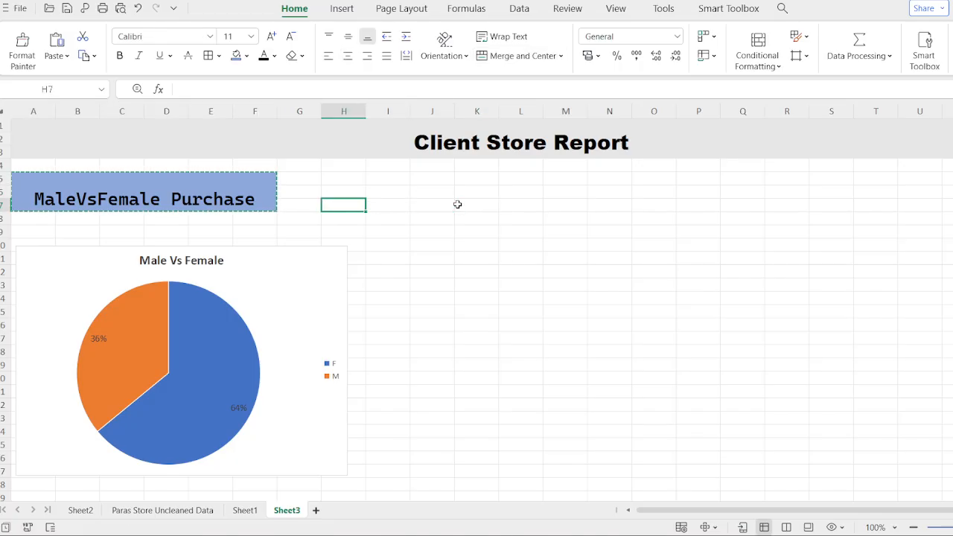
key("Up")
key("shift+Up")
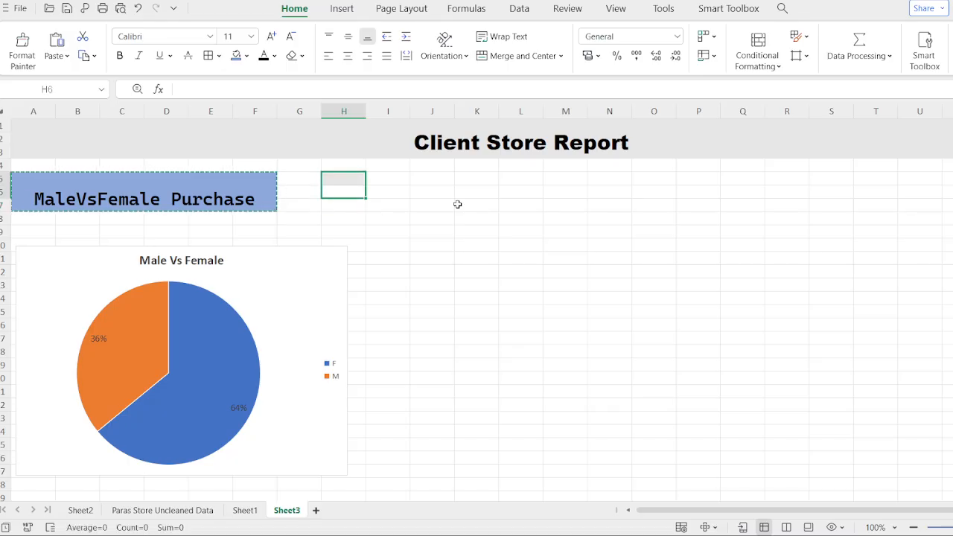
key("Up")
key("shift+Right")
key("shift+Right")
key("shift+Right")
key("shift+Right")
key("shift+Right")
key("shift+Right")
key("shift+Right")
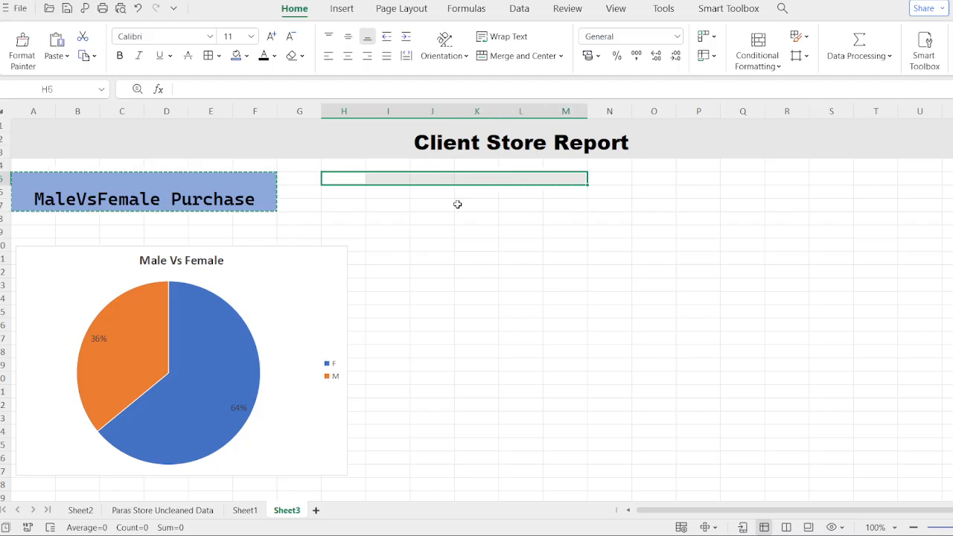
key("shift+Down")
key("shift+Down")
key("shift+Down")
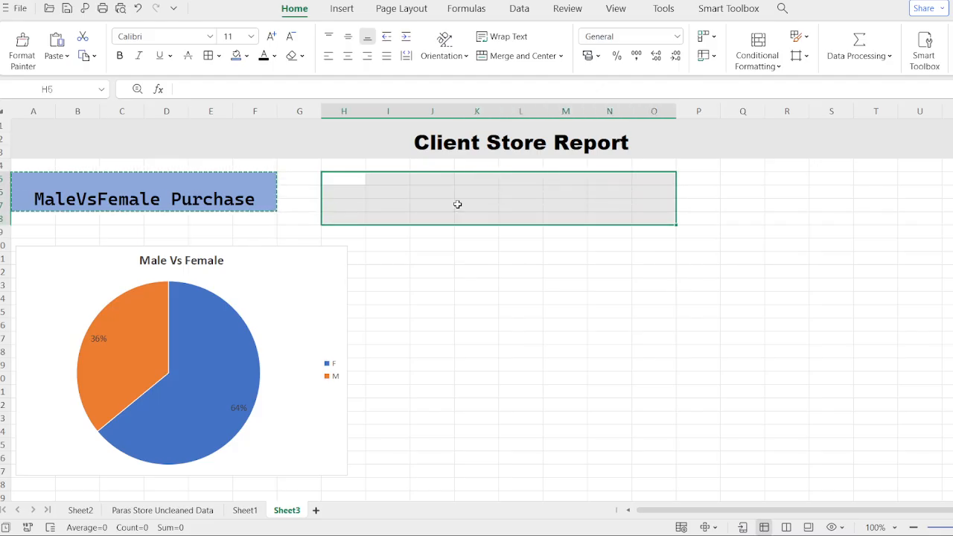
type("MaleVsFemale Purchase")
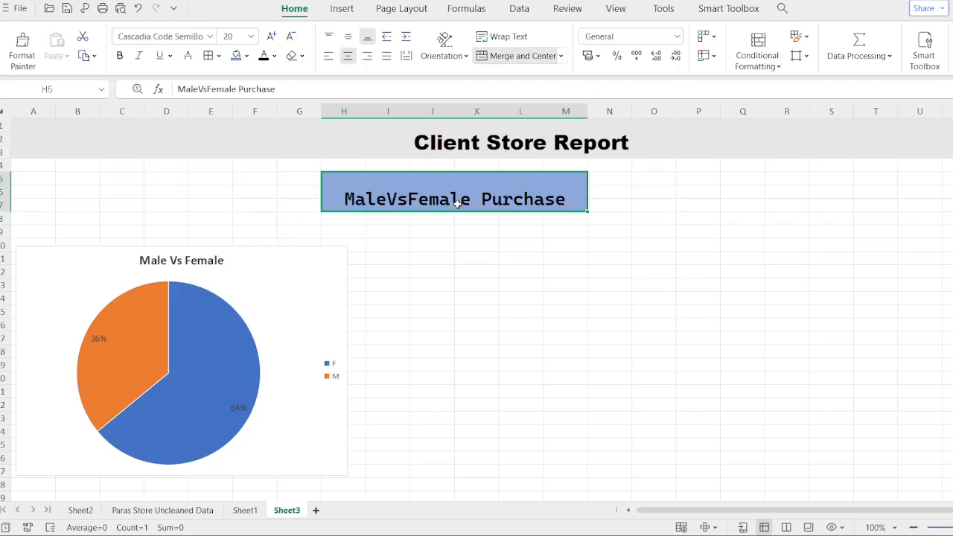
Shift the "Male Vs Female" pie chart slightly upward and leave it selected.
left_click(248, 291)
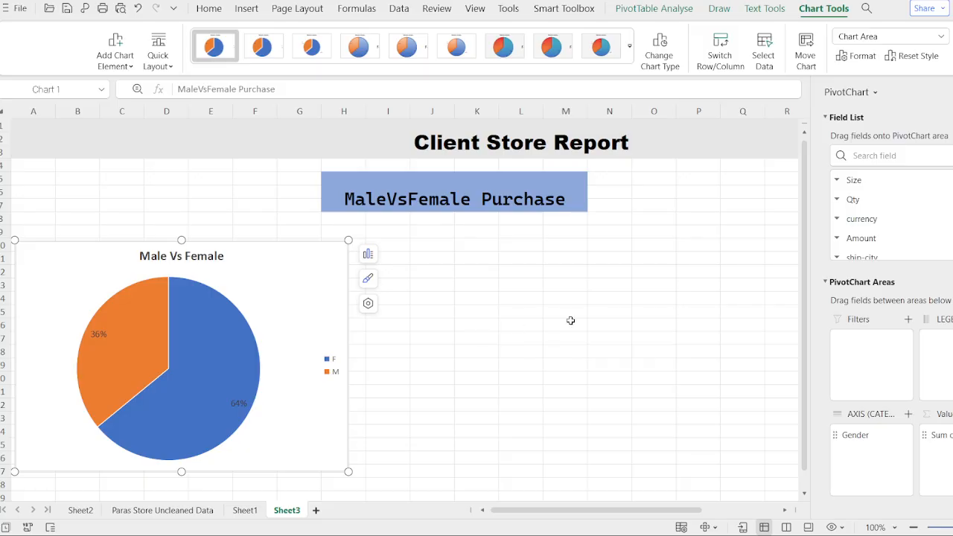
left_click(571, 321)
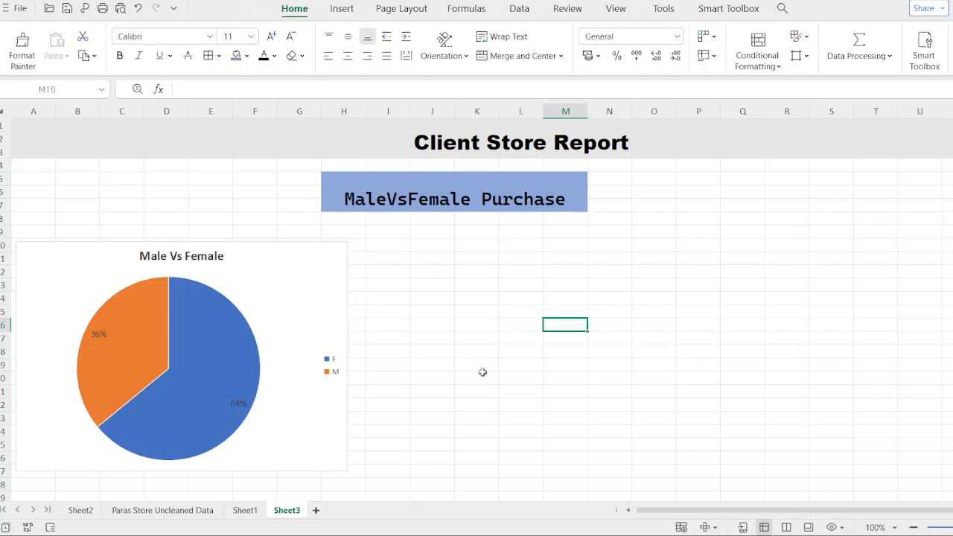
left_click(338, 365)
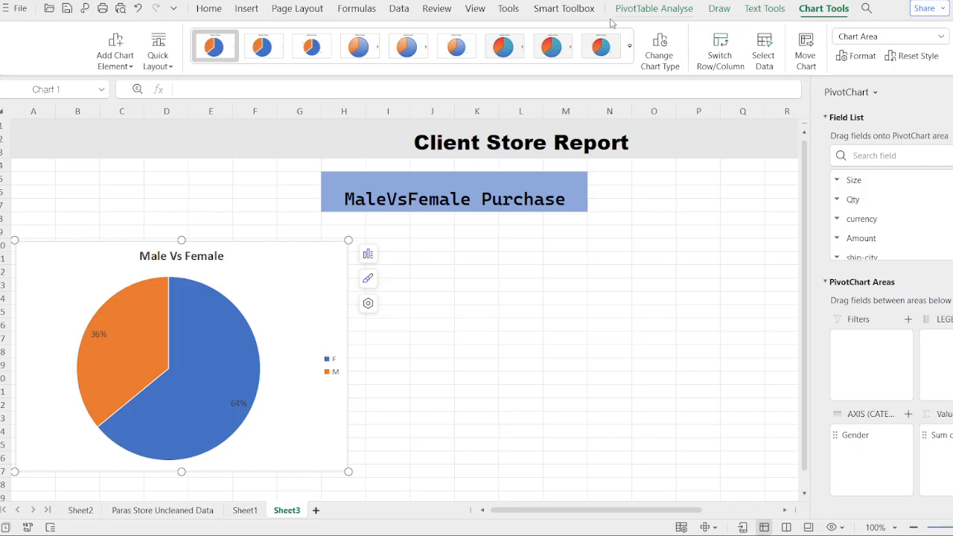
Apply the chart style with a grey background, gradient red and blue slices and outside category-and-percentage labels to the "Male Vs Female" pie chart.
left_click(554, 48)
left_click(512, 47)
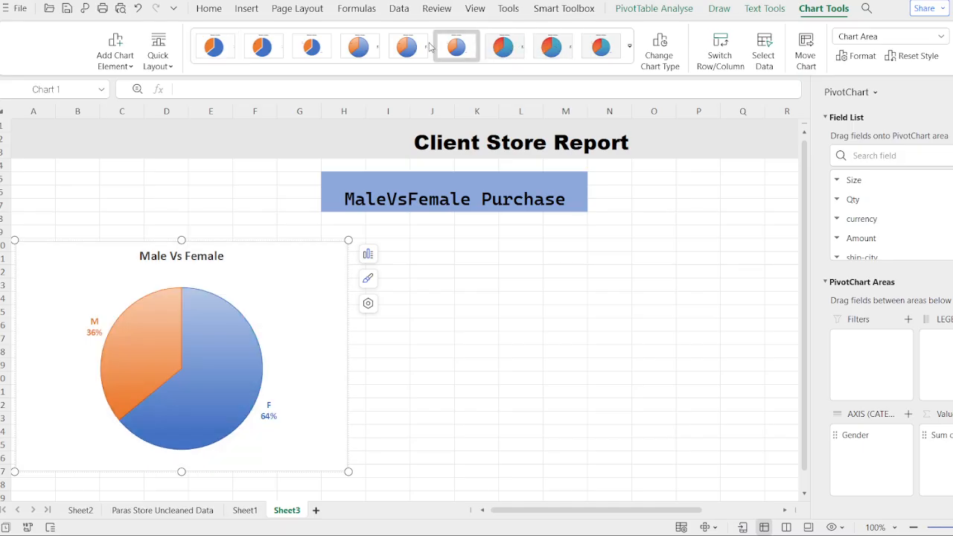
left_click(411, 47)
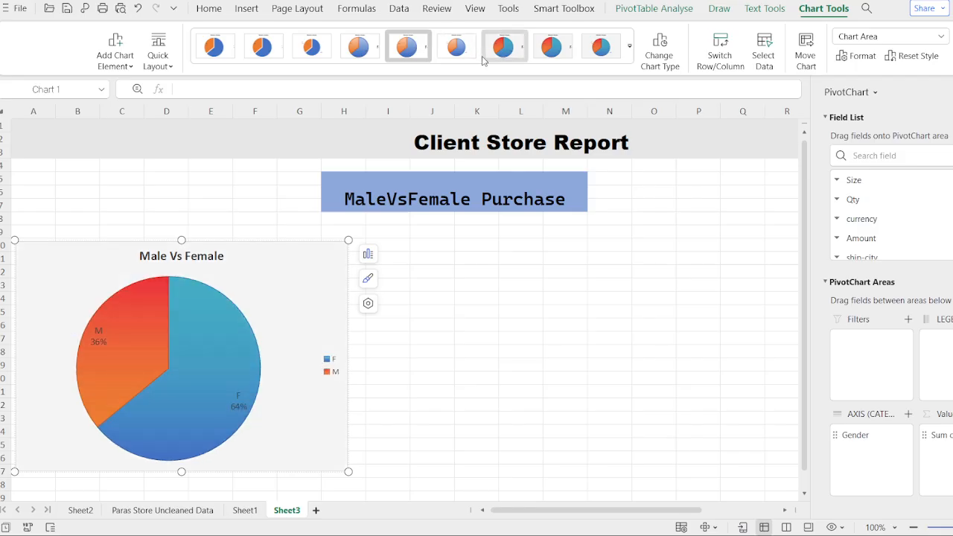
left_click(261, 49)
left_click(307, 50)
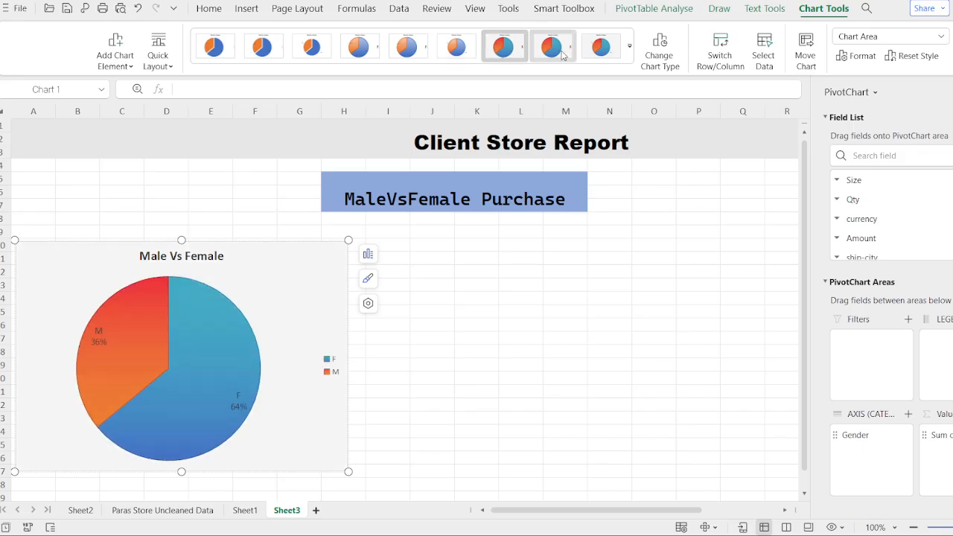
left_click(599, 55)
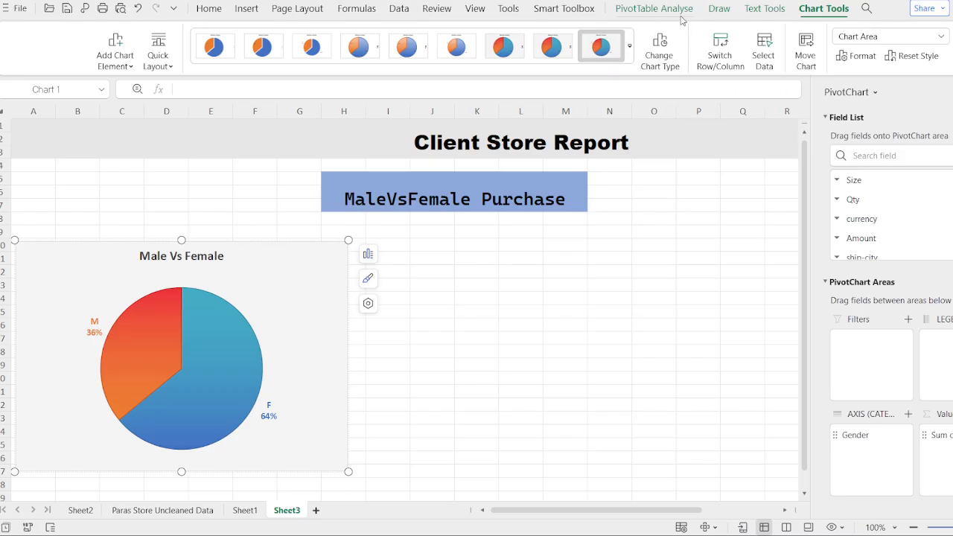
Insert Age_Group and Month slicers for the pie chart and place them side by side next to it, below the "MaleVsFemale Purchase" heading.
left_click(655, 9)
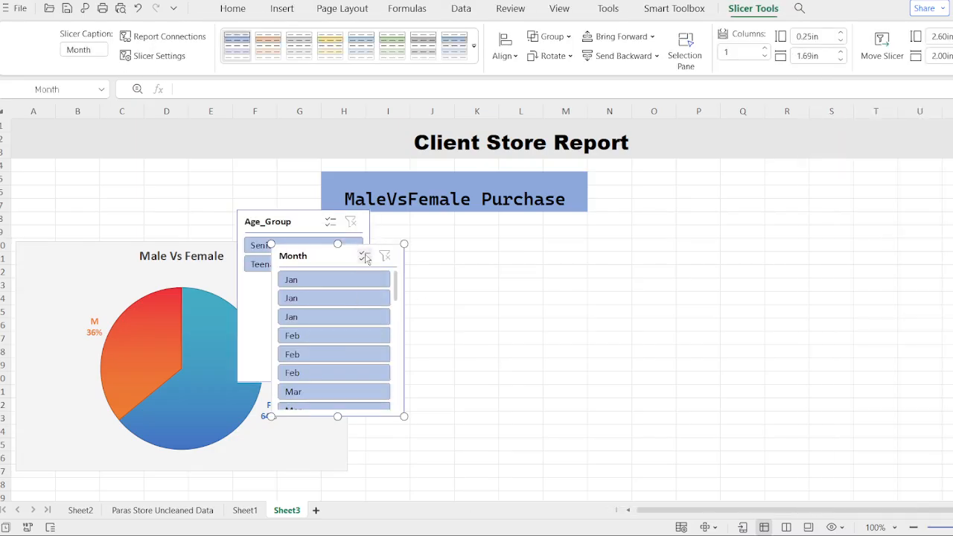
left_click_drag(326, 255, 518, 254)
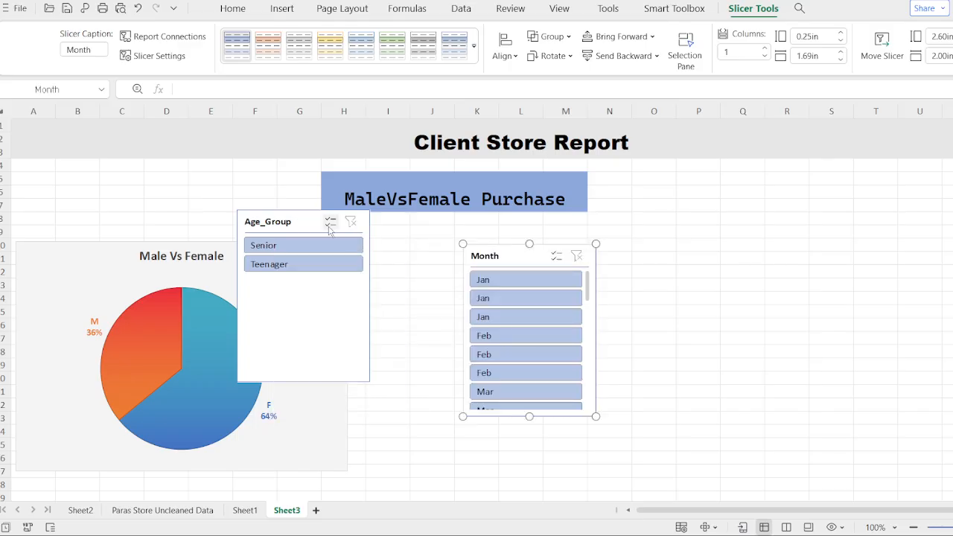
left_click_drag(303, 227, 394, 252)
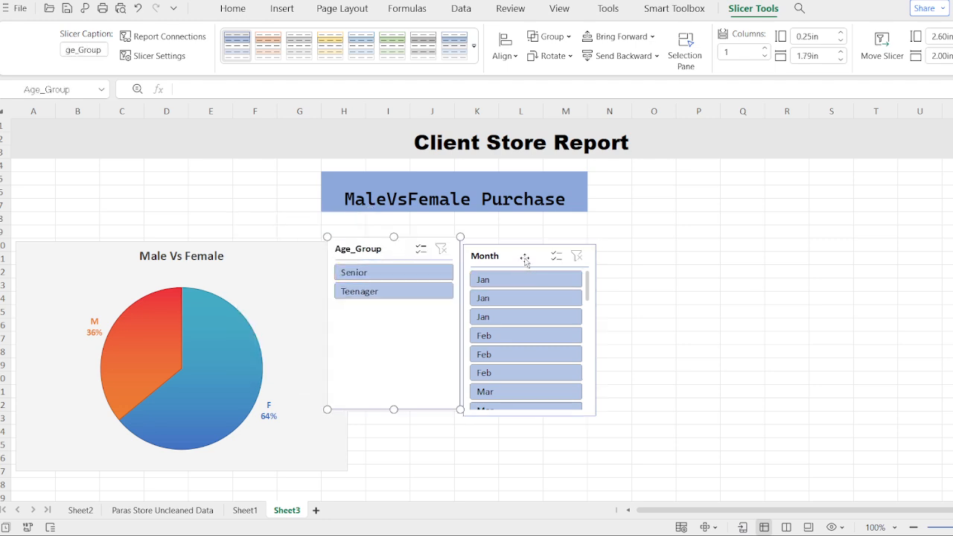
left_click_drag(524, 259, 587, 261)
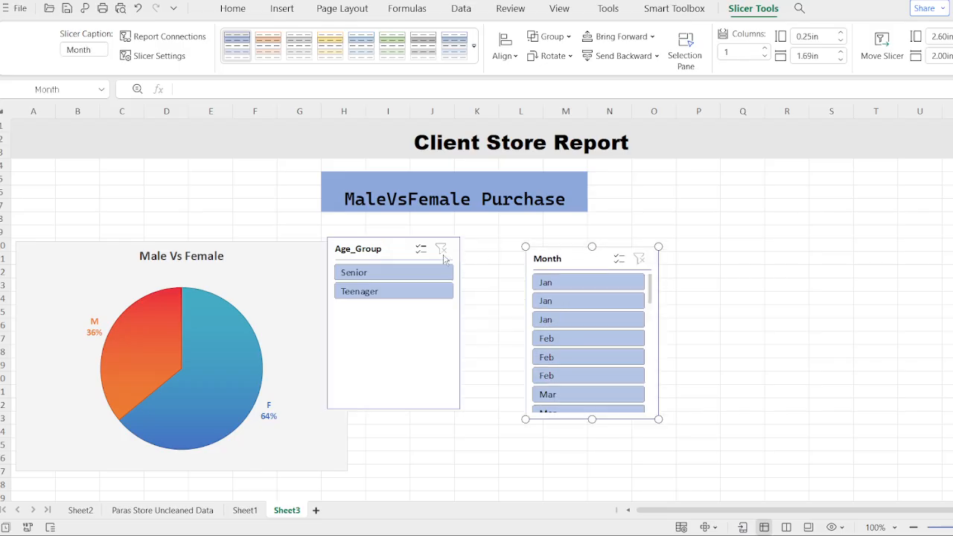
left_click_drag(396, 252, 438, 262)
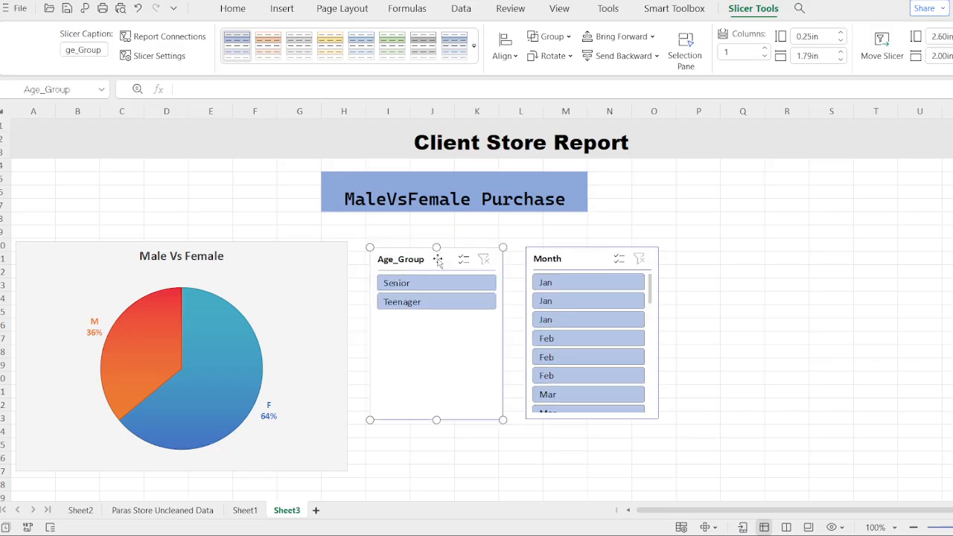
Try the slicer filters on the pie chart, ending with Senior in Age_Group and the third Feb entry in Month.
left_click(438, 301)
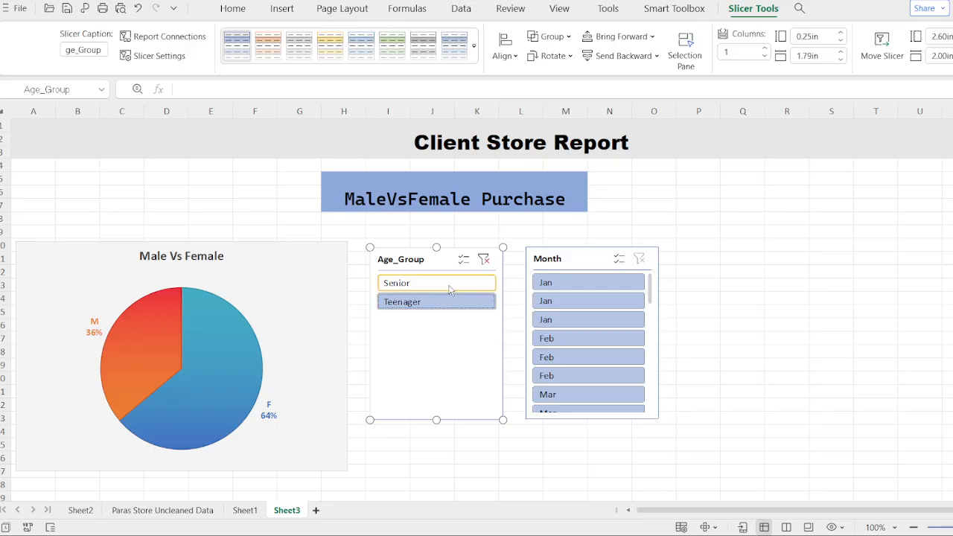
left_click(449, 286)
left_click(565, 282)
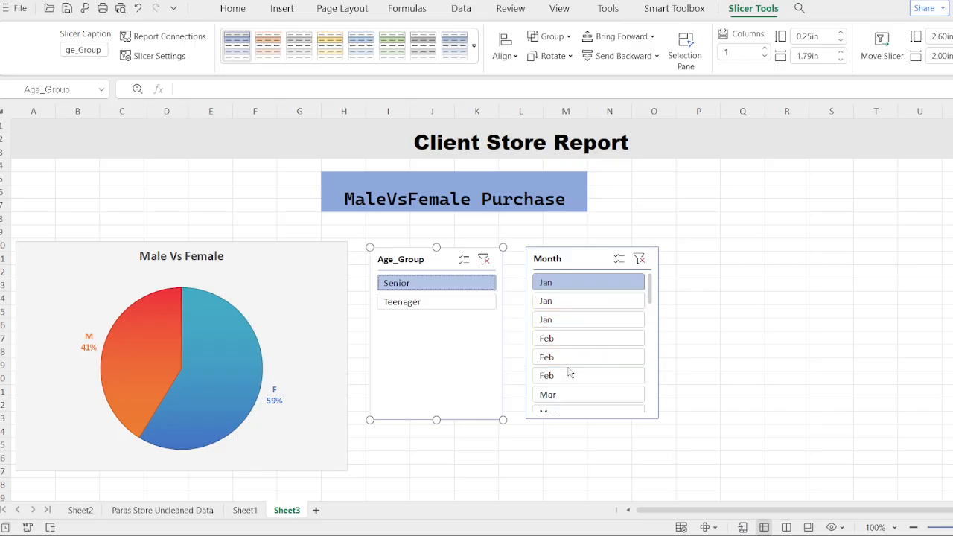
left_click(576, 322)
left_click(583, 378)
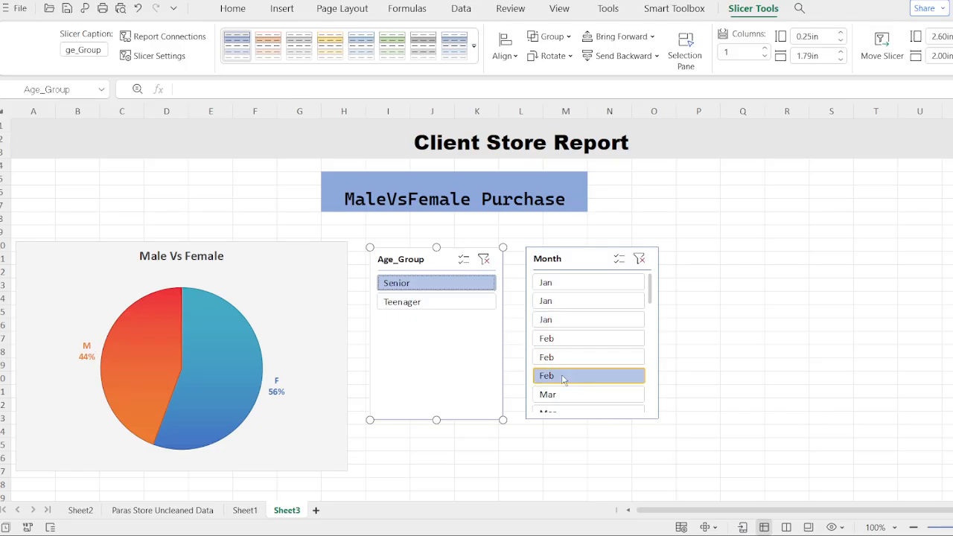
Turn on multi-select in the Age_Group slicer and toggle its entries until both Senior and Teenager are selected.
left_click(462, 260)
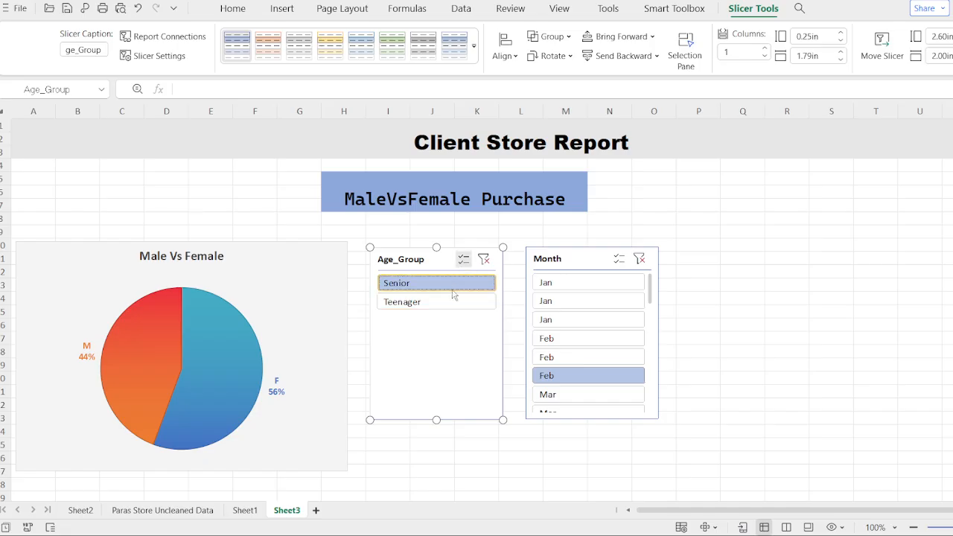
left_click(451, 302)
left_click(449, 290)
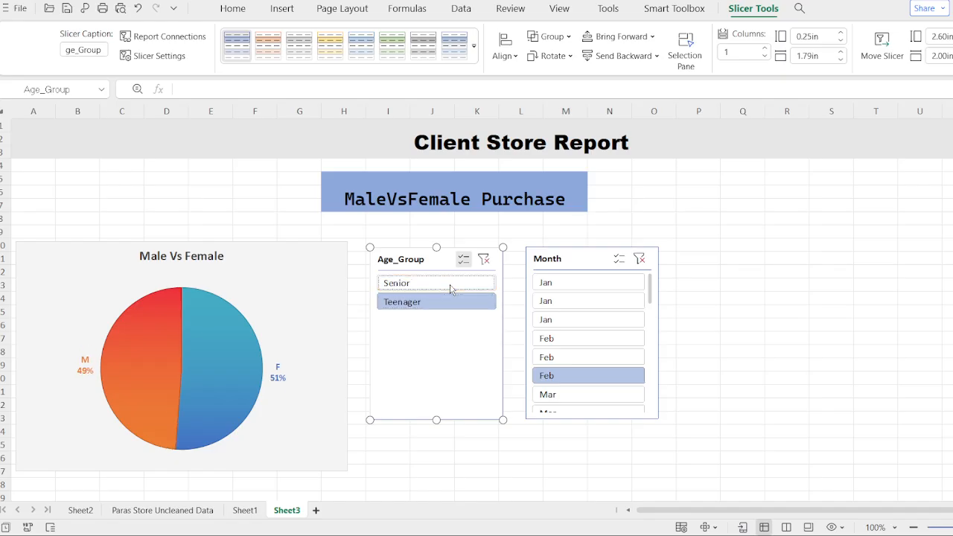
left_click(449, 286)
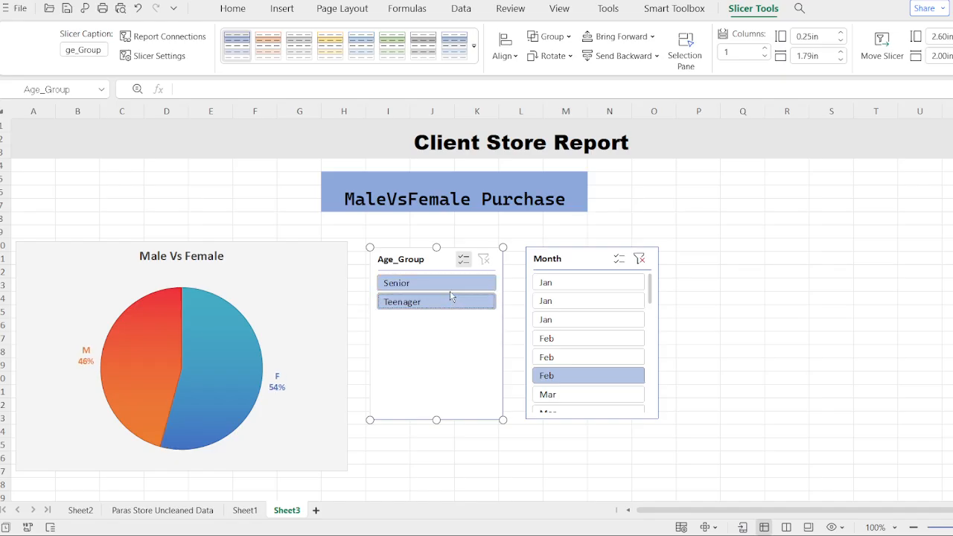
left_click(452, 302)
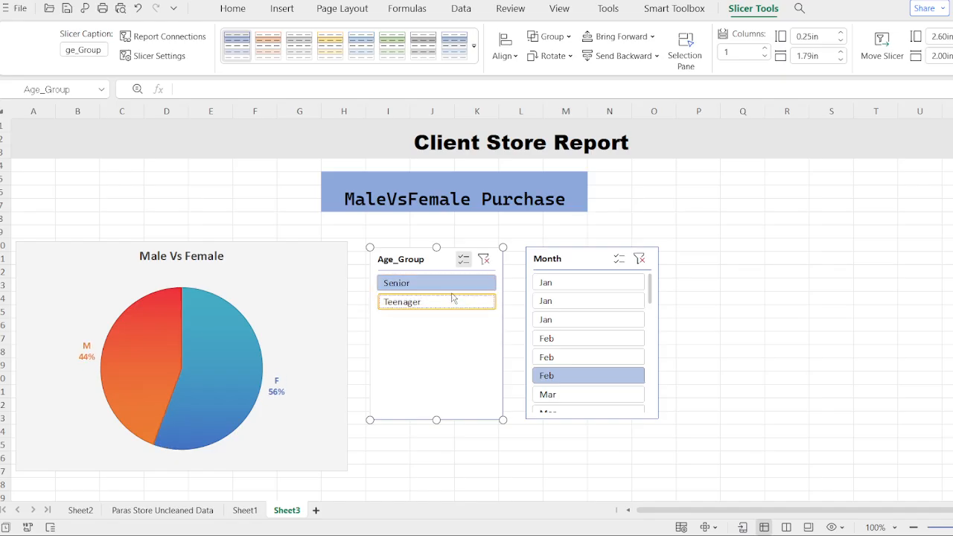
left_click(457, 299)
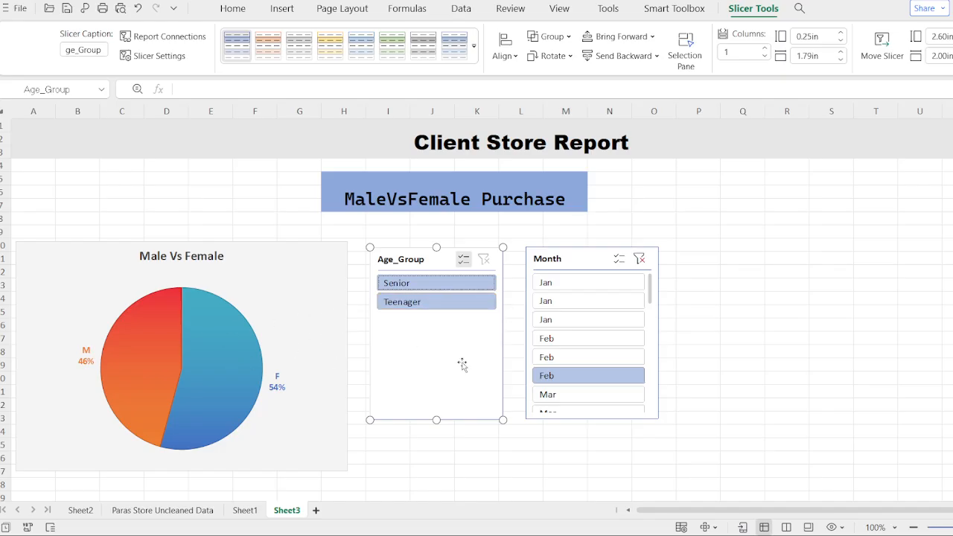
Nudge the Age_Group and Month slicers so they sit roughly level with each other beside the pie chart.
left_click_drag(440, 266, 444, 267)
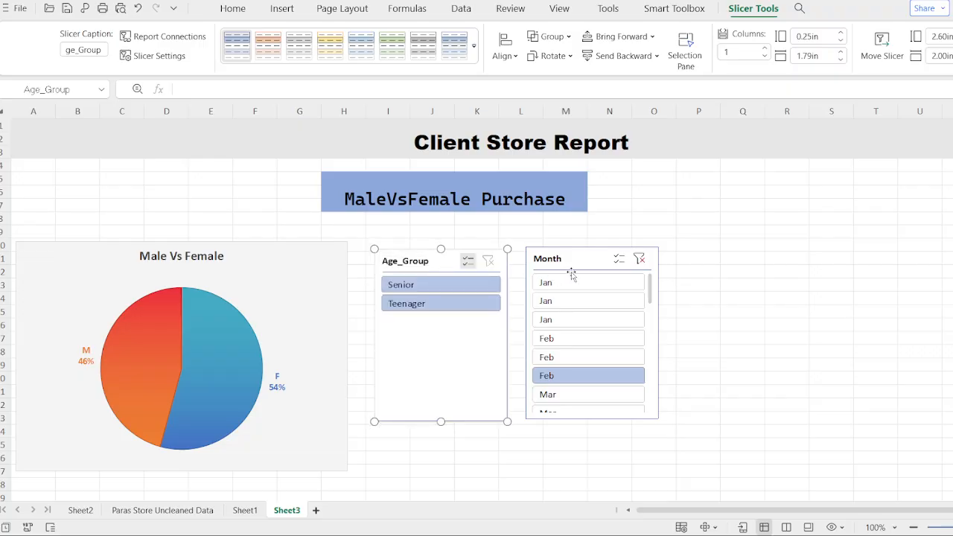
left_click_drag(592, 261, 596, 264)
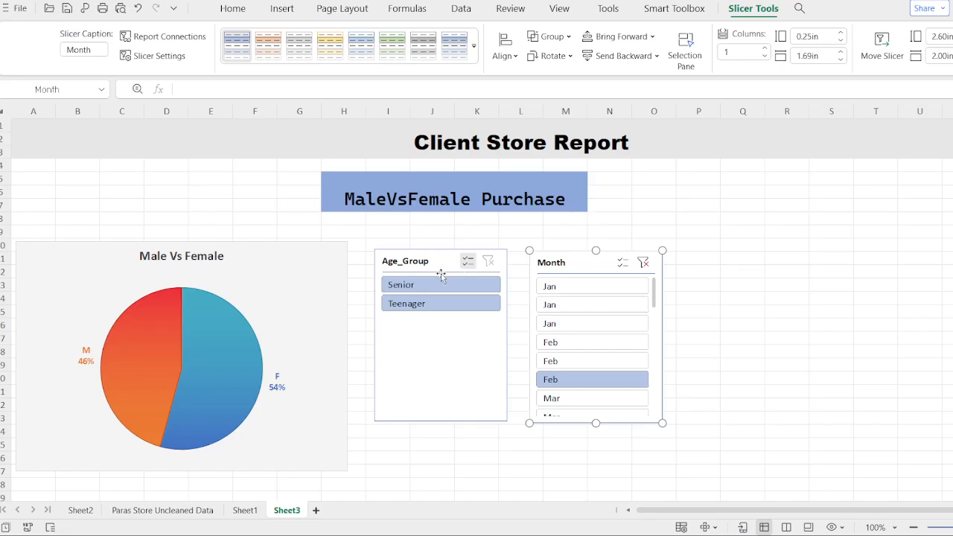
left_click_drag(585, 263, 585, 260)
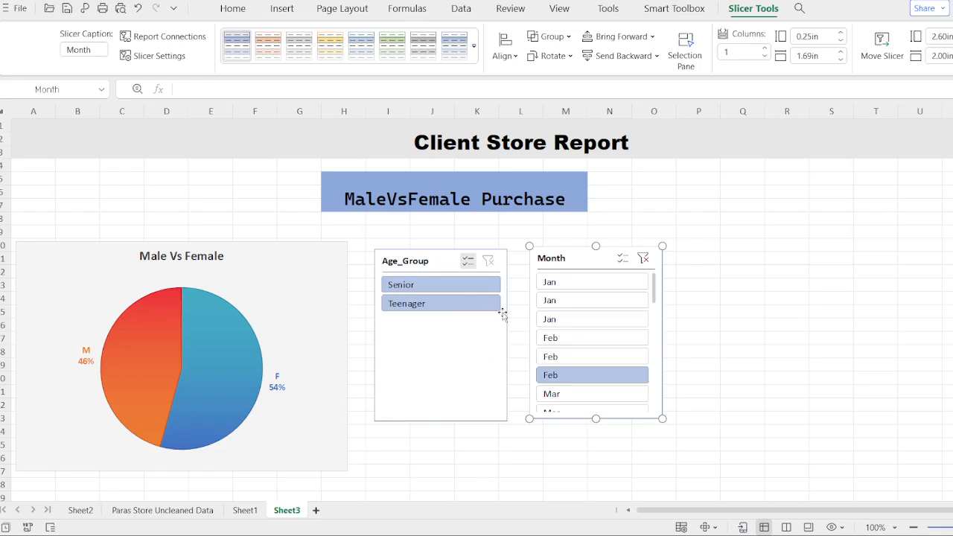
Rename Sheet3 as FinalReport.
scroll(551, 339, "down", 10)
scroll(551, 339, "up", 10)
double_click(295, 511)
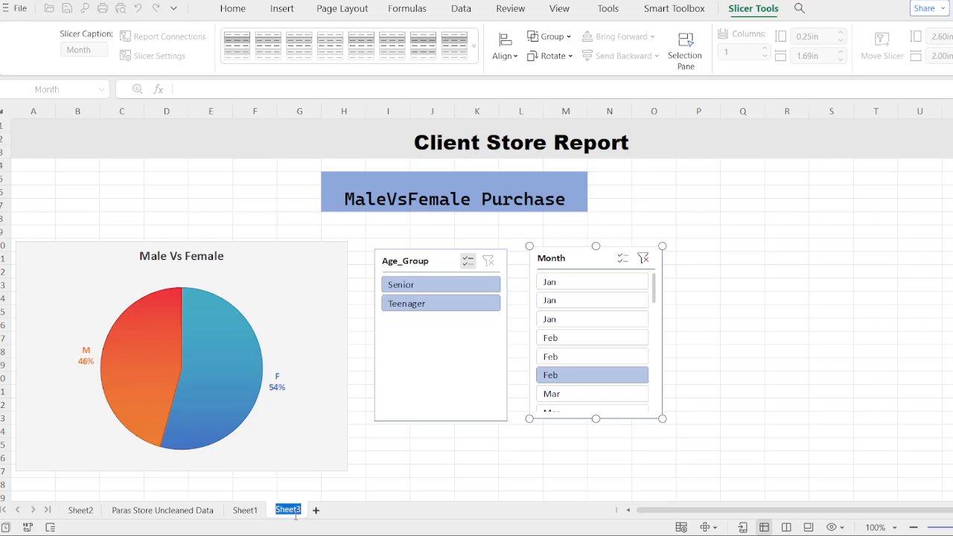
type("FinalReport")
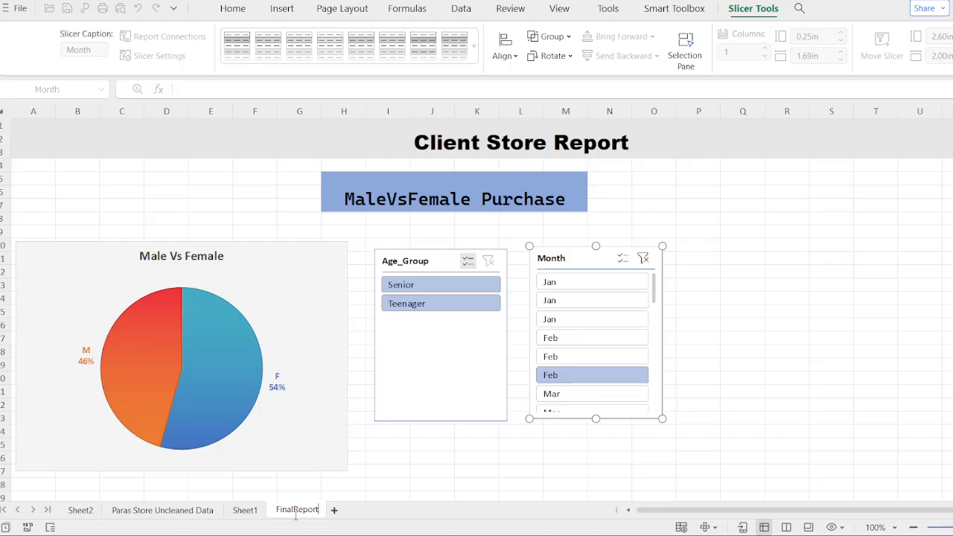
key("Return")
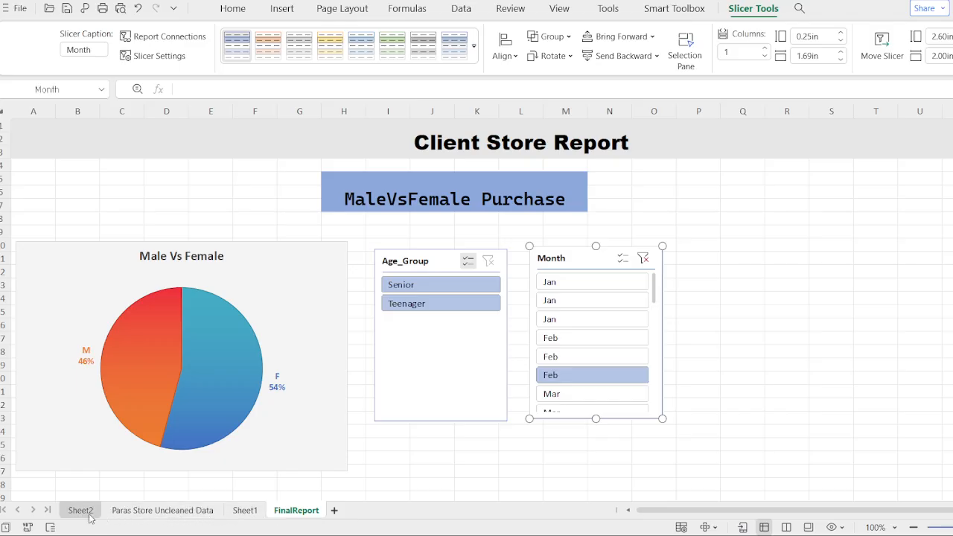
Look briefly at the Paras Store Uncleaned Data sheet and Sheet1, and return to the pivot table on Sheet2.
left_click(152, 512)
left_click(238, 510)
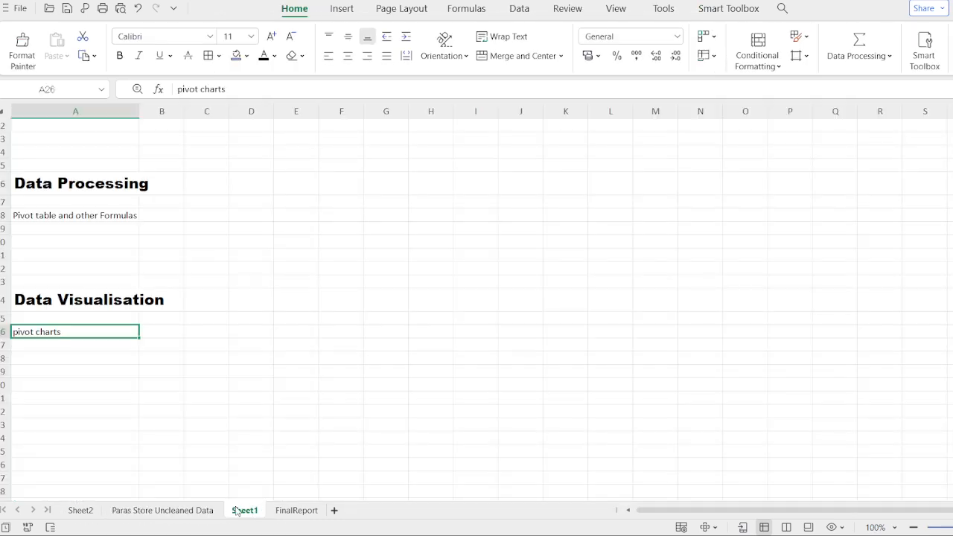
left_click(83, 510)
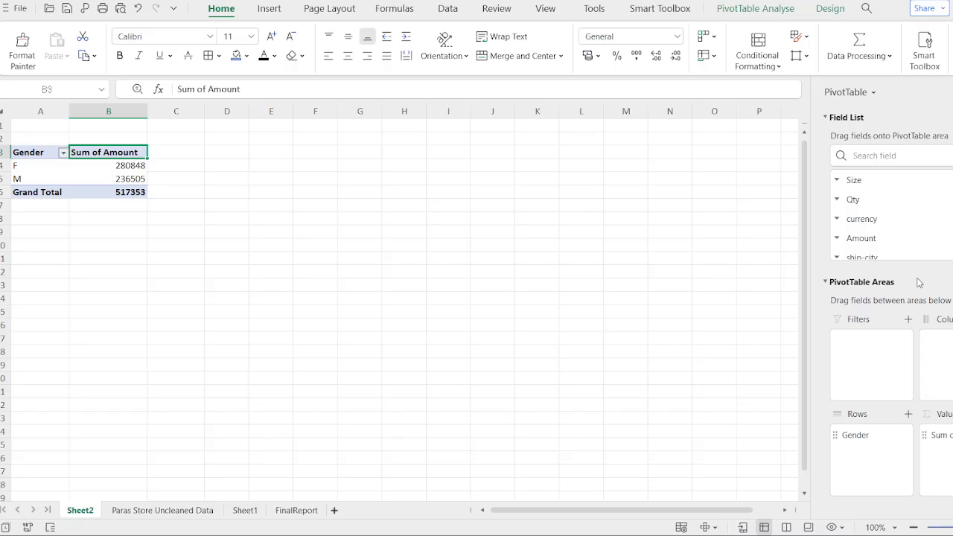
Add Category to the rows of the Sheet2 pivot table and move Gender from the rows to the filters.
scroll(913, 237, "down", 3)
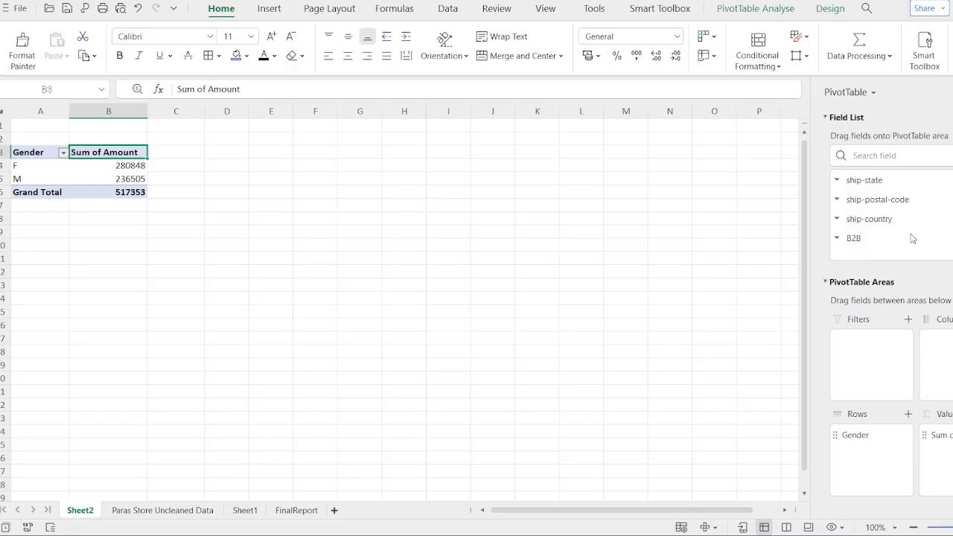
scroll(898, 220, "up", 4)
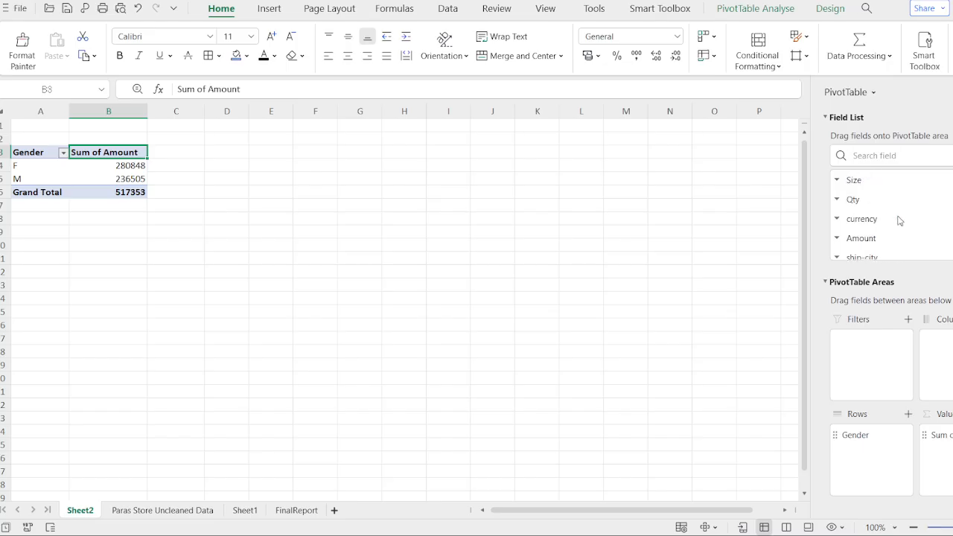
scroll(898, 221, "down", 4)
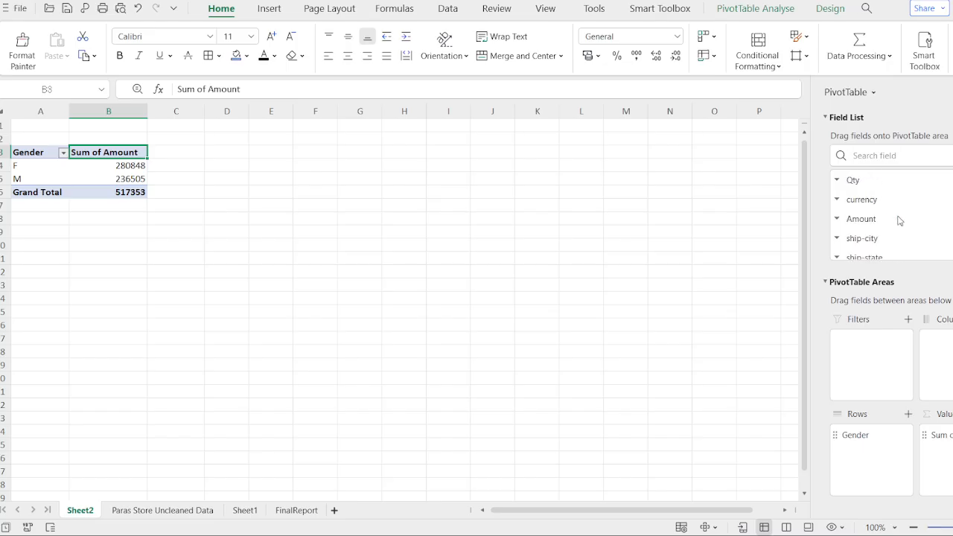
scroll(891, 227, "down", 1)
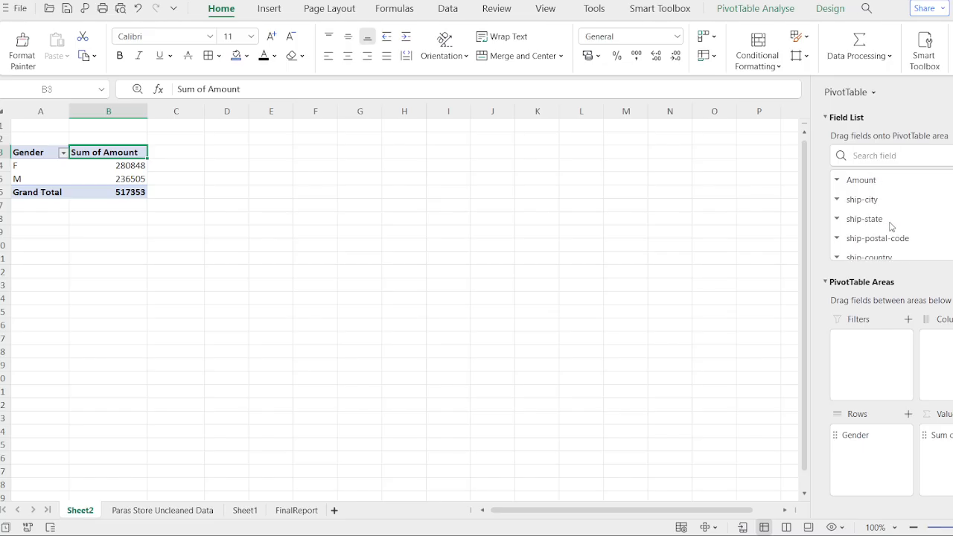
scroll(891, 227, "down", 1)
scroll(886, 223, "down", 1)
scroll(883, 222, "up", 1)
scroll(884, 222, "up", 1)
scroll(885, 222, "up", 1)
scroll(883, 222, "up", 1)
scroll(881, 208, "up", 1)
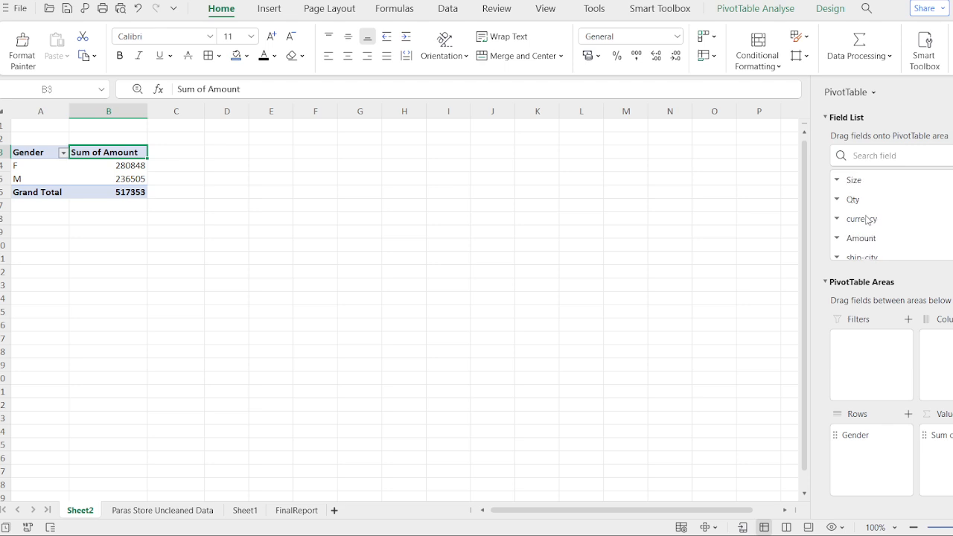
scroll(868, 219, "up", 2)
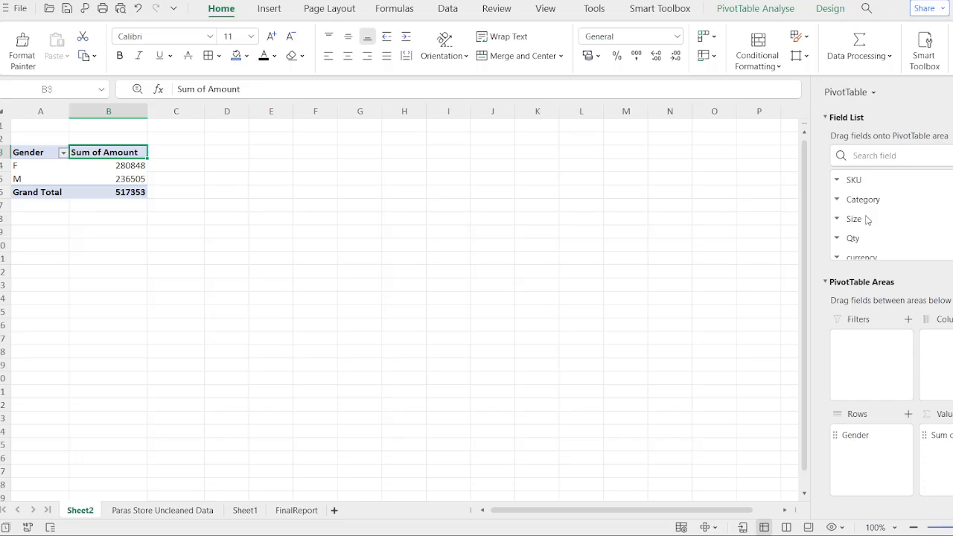
left_click(873, 201)
left_click_drag(872, 202, 853, 439)
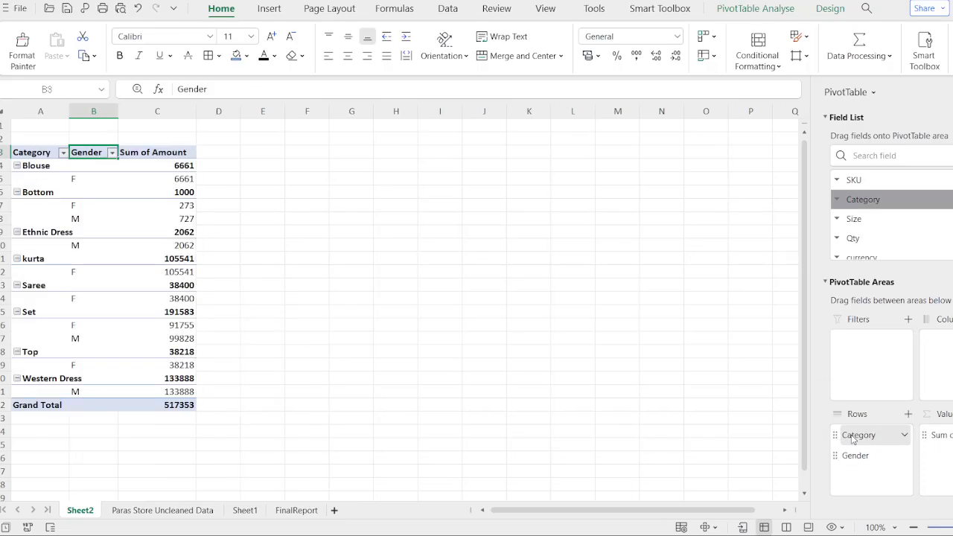
left_click_drag(855, 460, 899, 352)
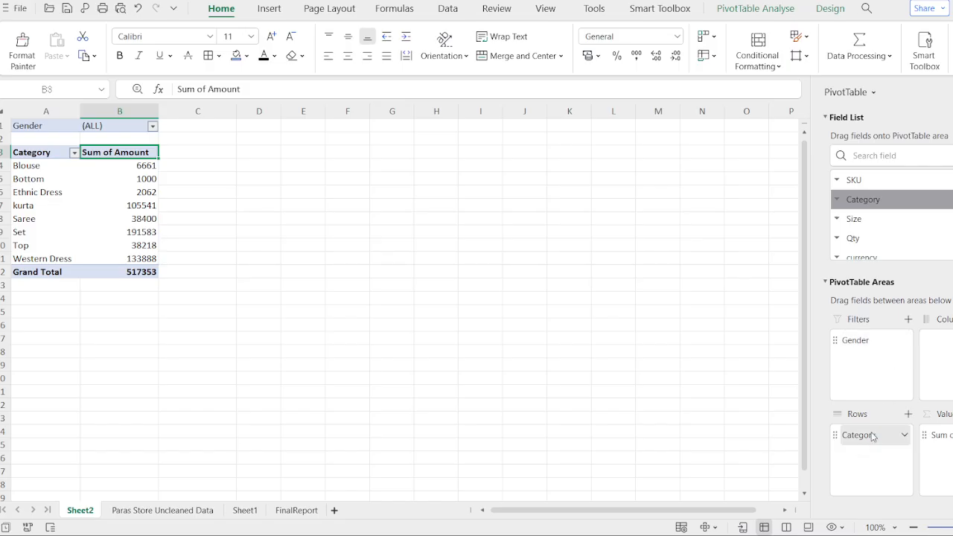
Try to add subtotals to the Category pivot table on Sheet2.
left_click(108, 272)
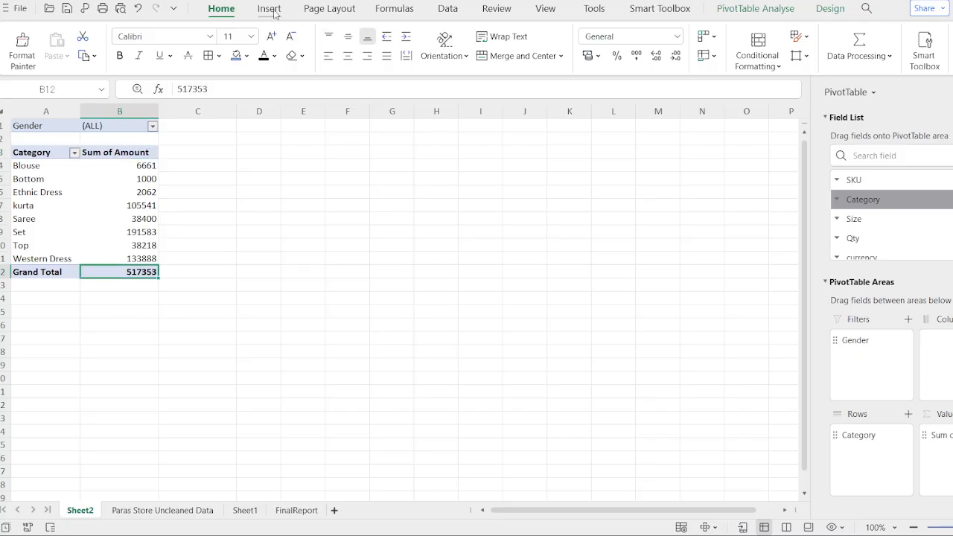
left_click(447, 12)
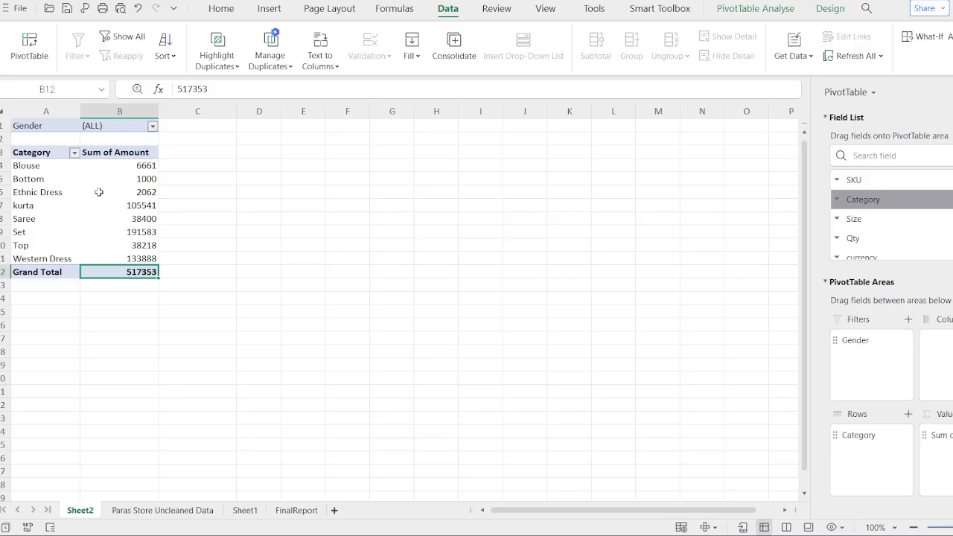
left_click(103, 143)
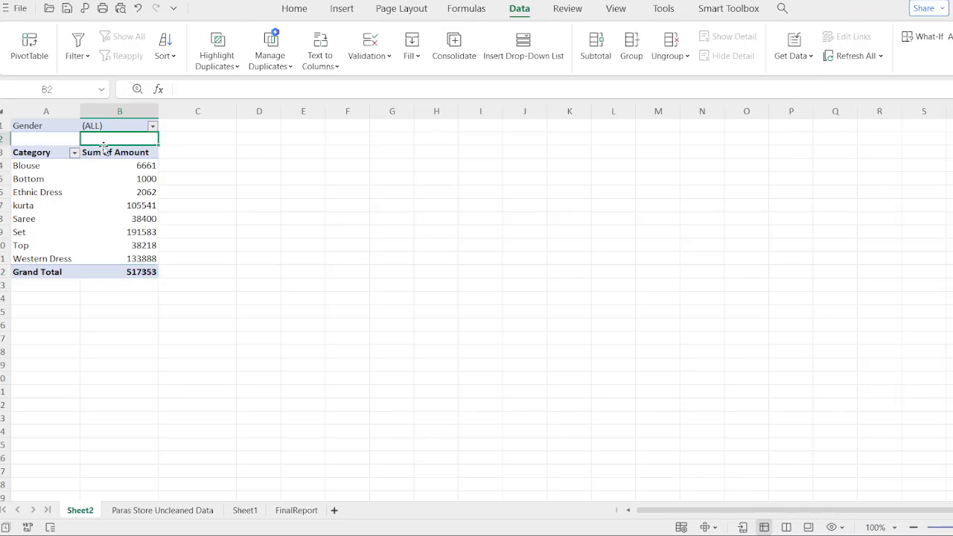
left_click(595, 48)
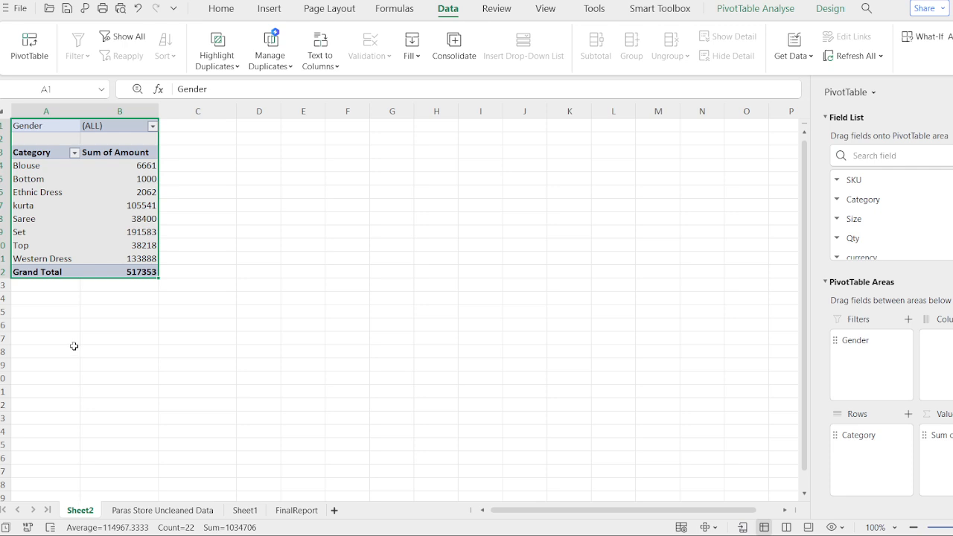
Select the Category pivot table from its header row through the Western Dress row, leaving out the grand total.
left_click(16, 127)
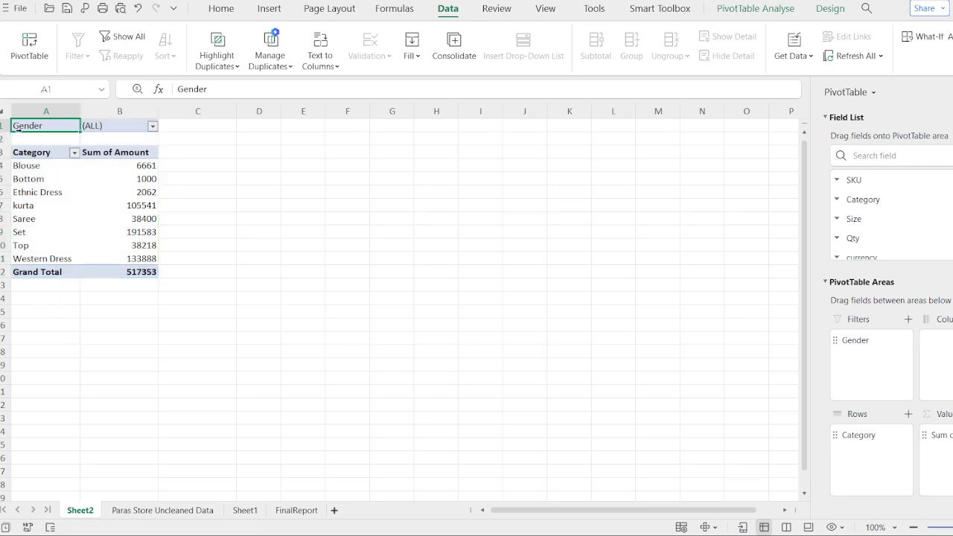
key("Down")
key("Down")
key("shift+Down")
key("shift+Down")
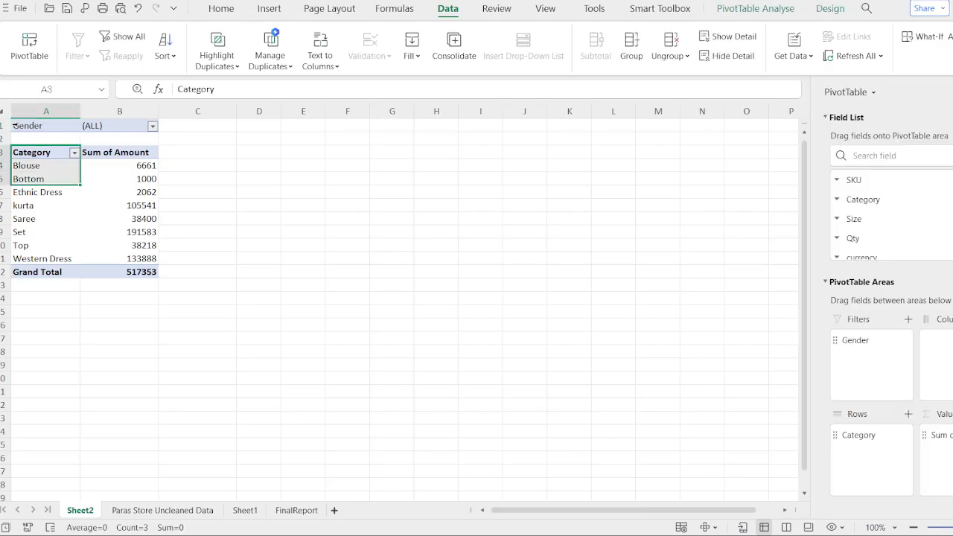
key("shift+Down")
key("shift+Down")
key("shift+Down")
key("shift+Down")
key("shift+Down")
key("shift+Down")
key("shift+Down")
key("shift+Right")
key("shift+Right")
key("shift+Left")
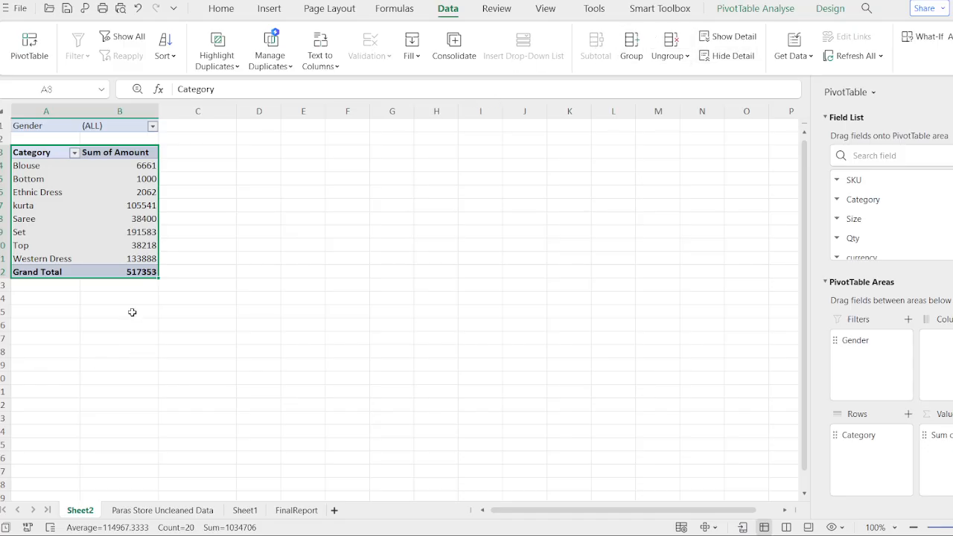
key("shift+Up")
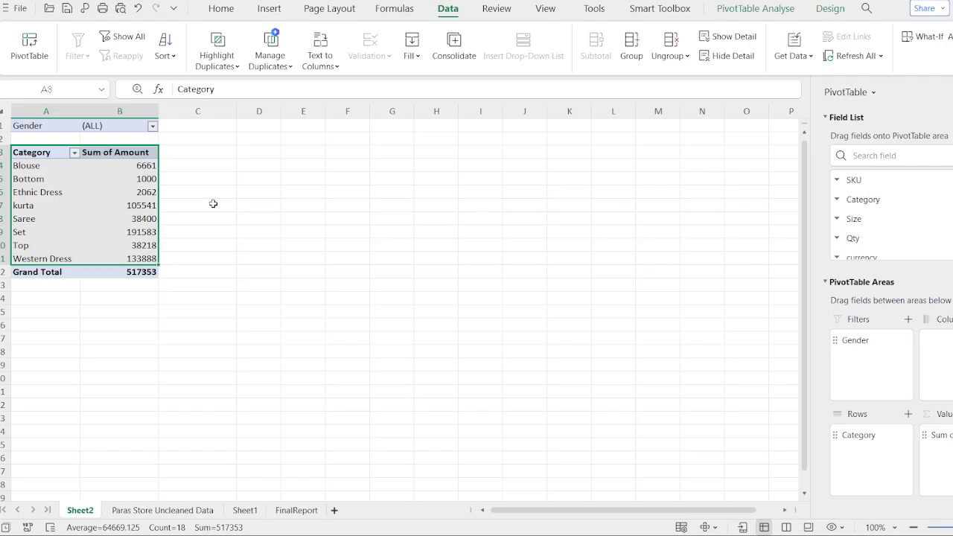
left_click(83, 181)
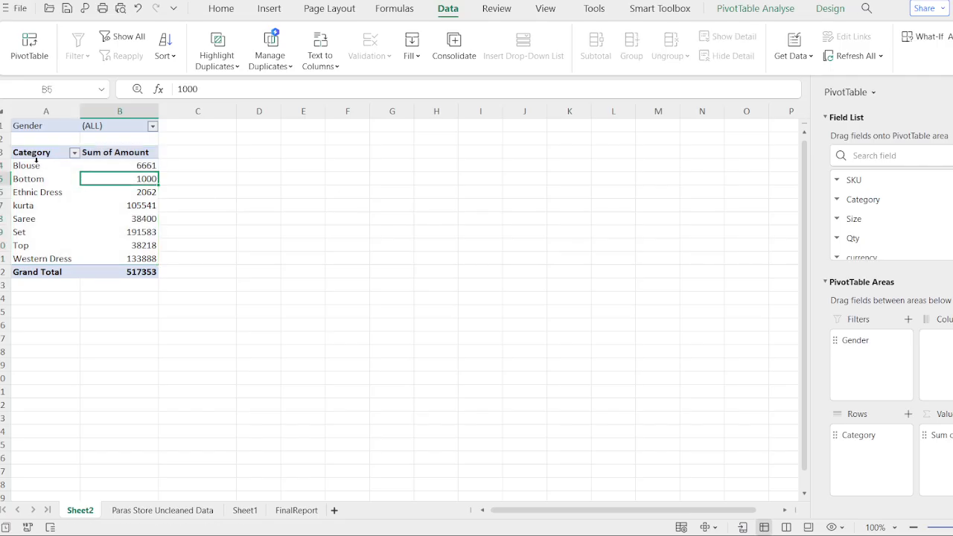
left_click(149, 269)
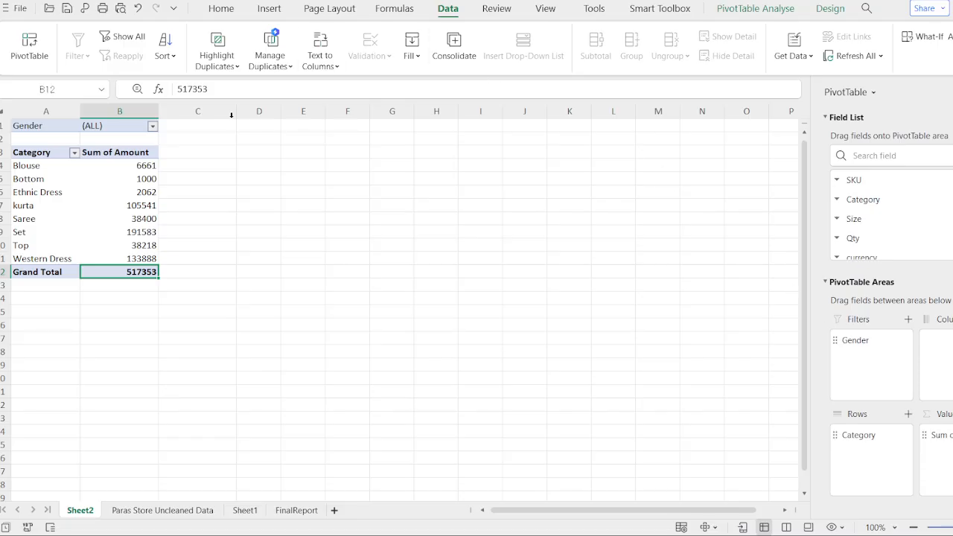
left_click(280, 12)
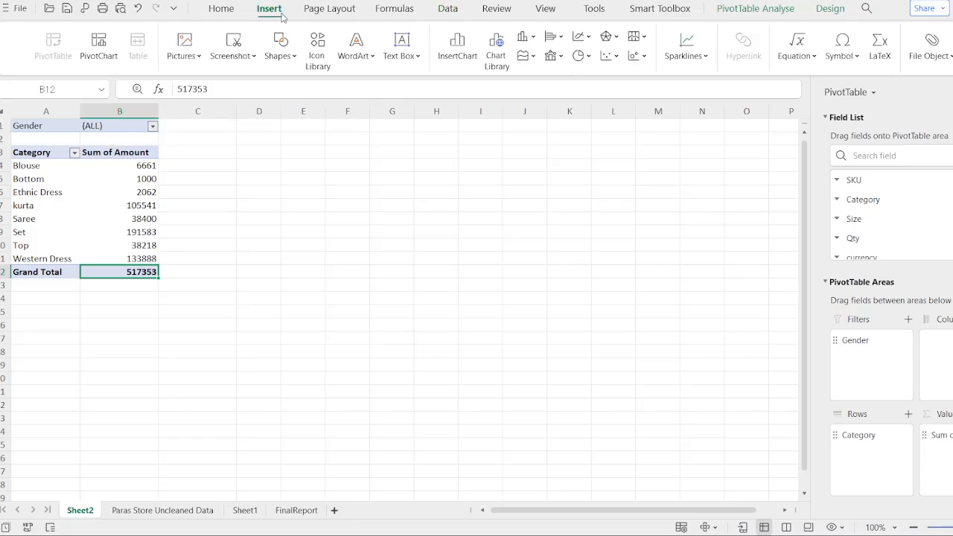
left_click(236, 12)
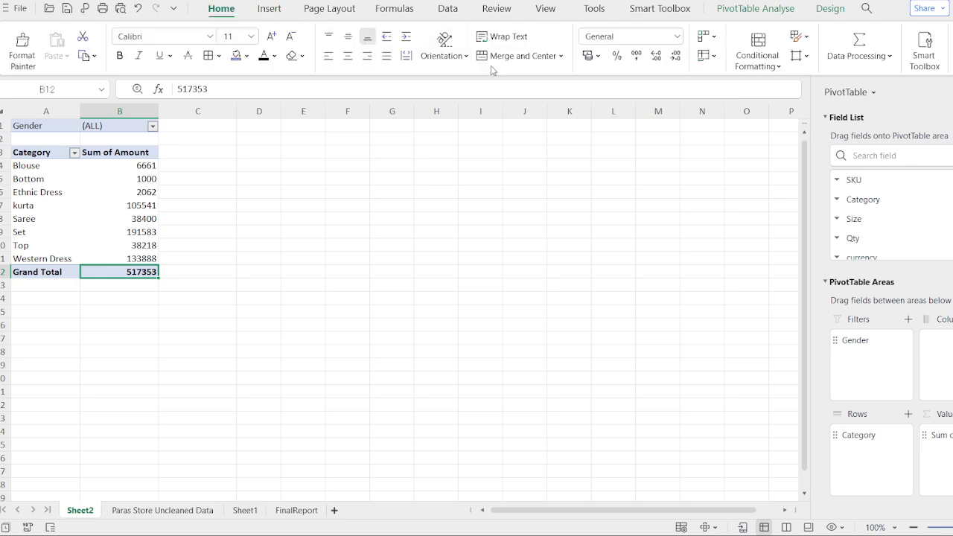
left_click(450, 9)
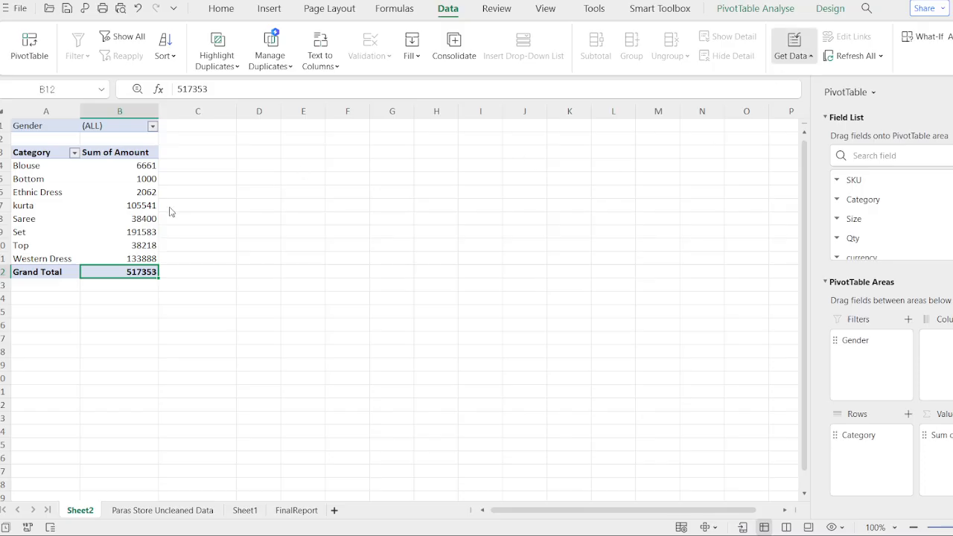
Remove Gender from the filters of the Sheet2 pivot table.
left_click(127, 206)
left_click(118, 155)
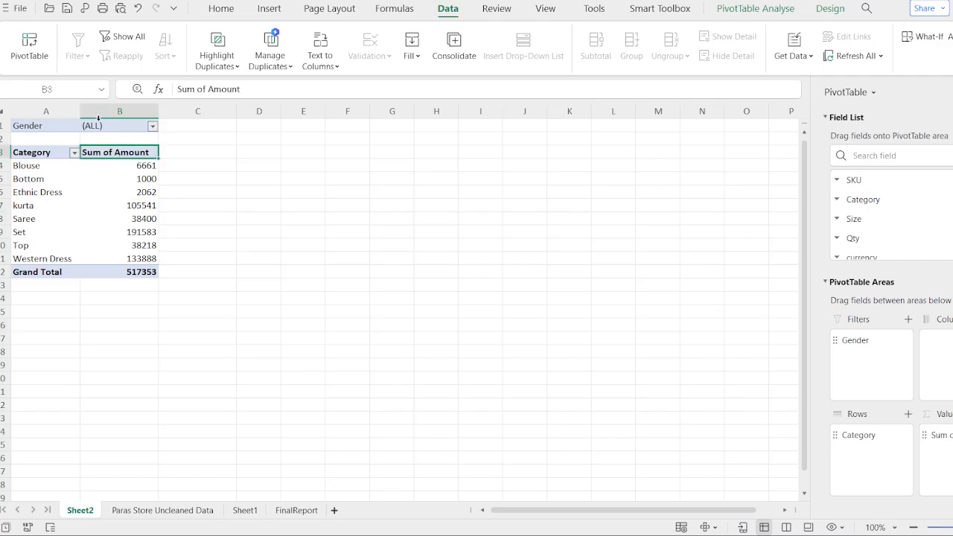
left_click(114, 126)
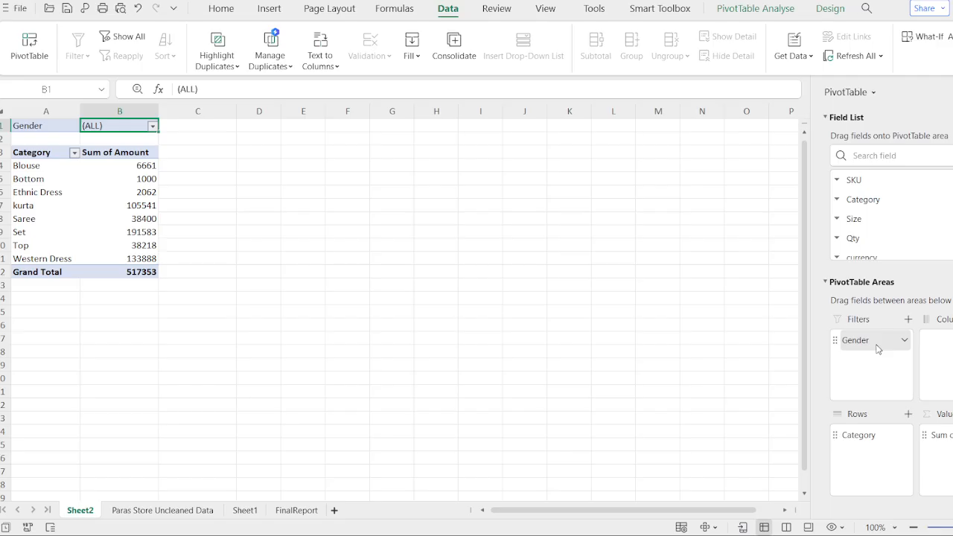
left_click_drag(877, 348, 941, 309)
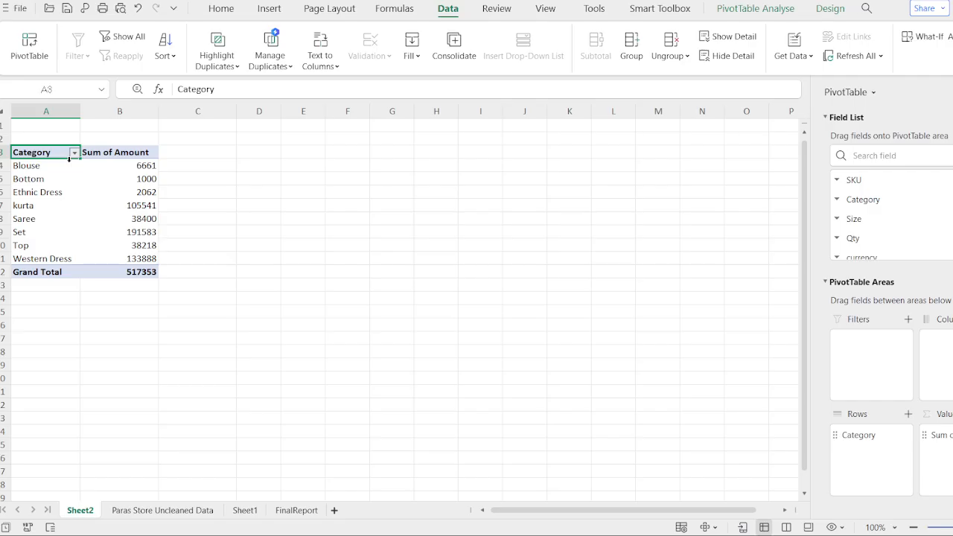
Select A3:B11 of the pivot table and check which source data range it uses, leaving the source unchanged.
left_click(122, 183)
left_click(54, 155)
key("shift+Right")
key("shift+Down")
key("shift+Down")
key("shift+Down")
key("shift+Down")
key("shift+Down")
key("shift+Down")
key("shift+Down")
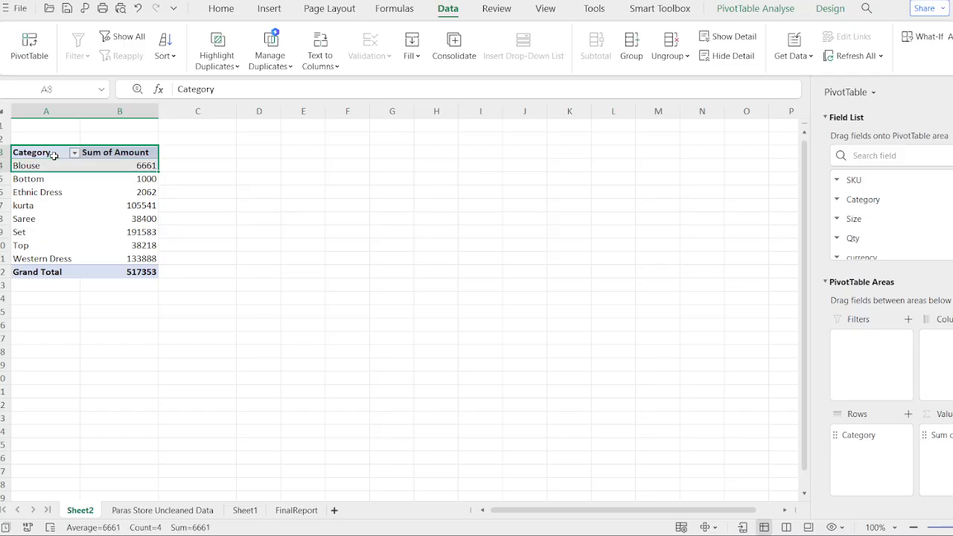
key("shift+Down")
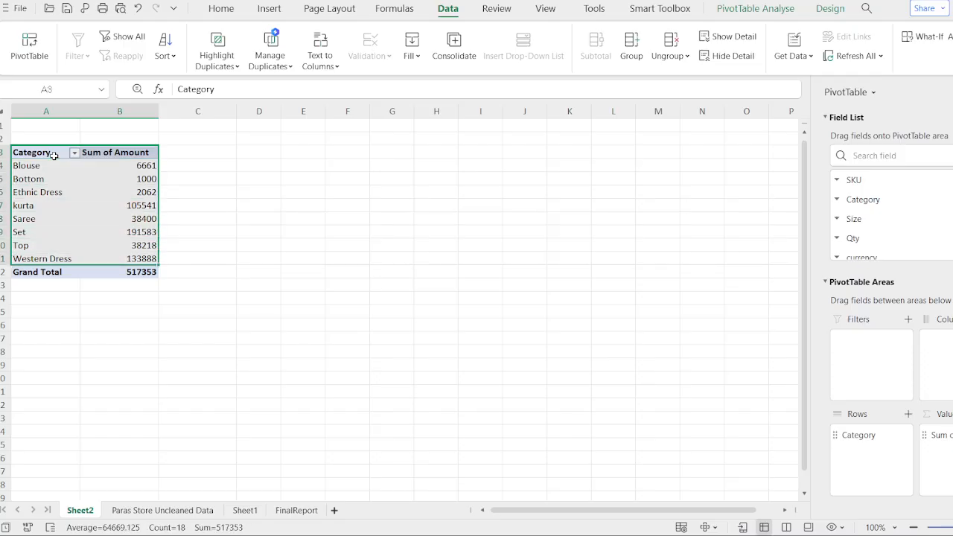
key("shift+Down")
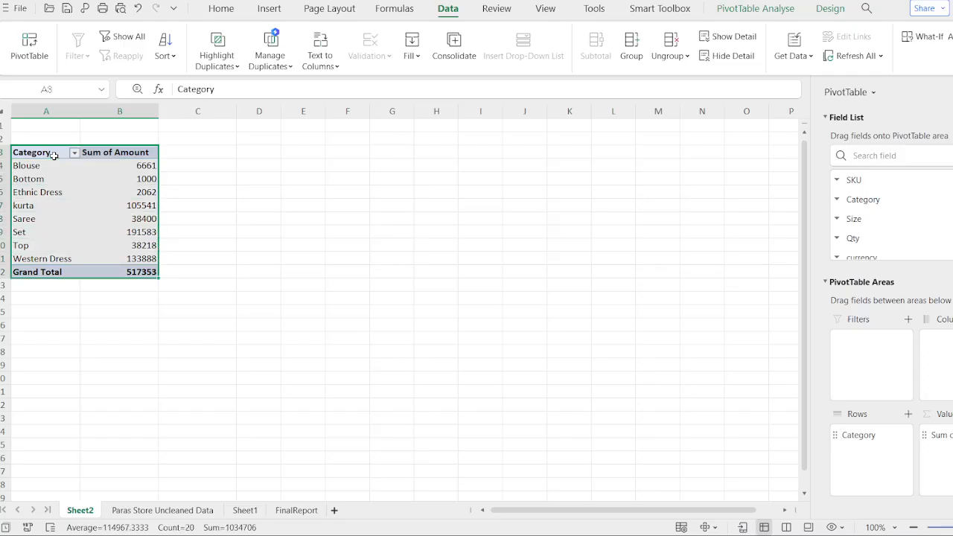
key("shift+Up")
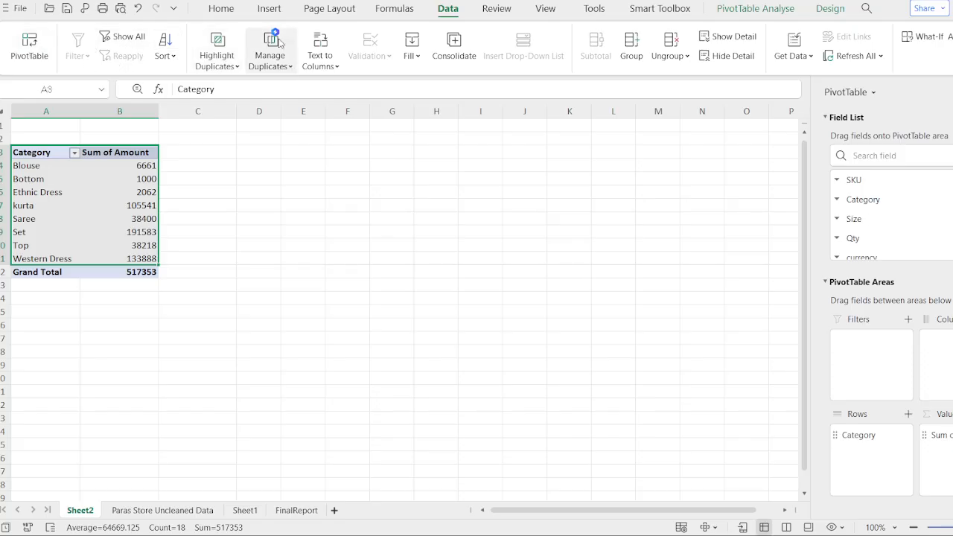
left_click(37, 56)
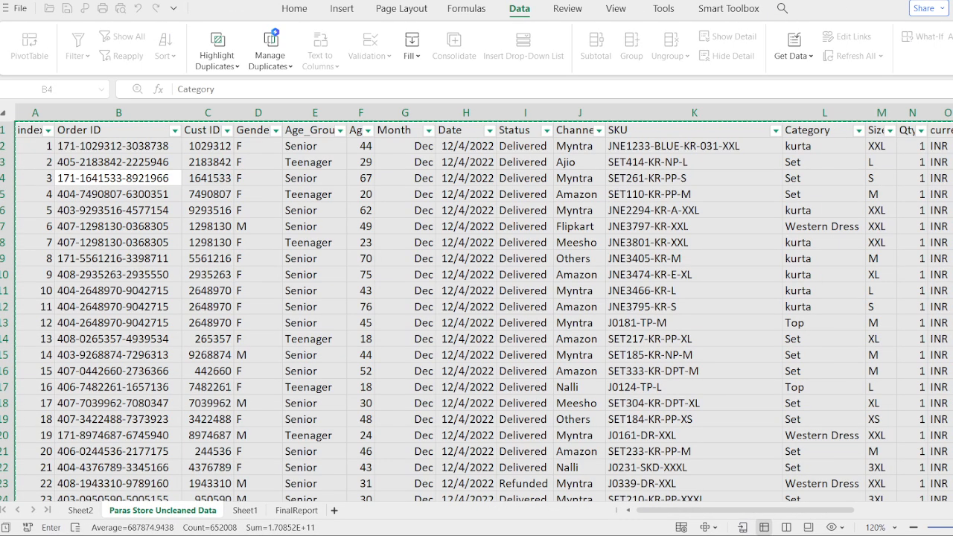
left_click(644, 396)
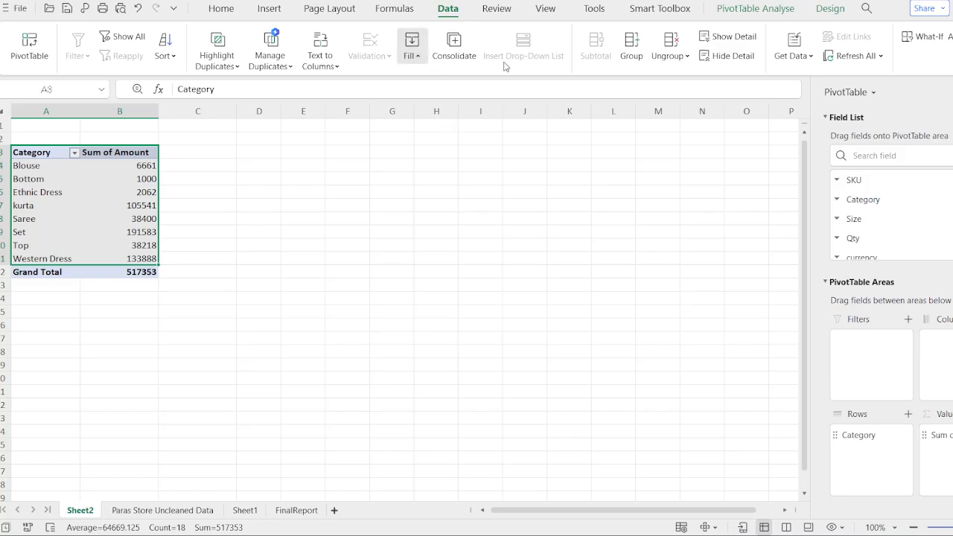
left_click(454, 52)
Clear the active filters on the pivot table to show all records, and look briefly at the Paras Store Uncleaned Data source.
left_click(135, 250)
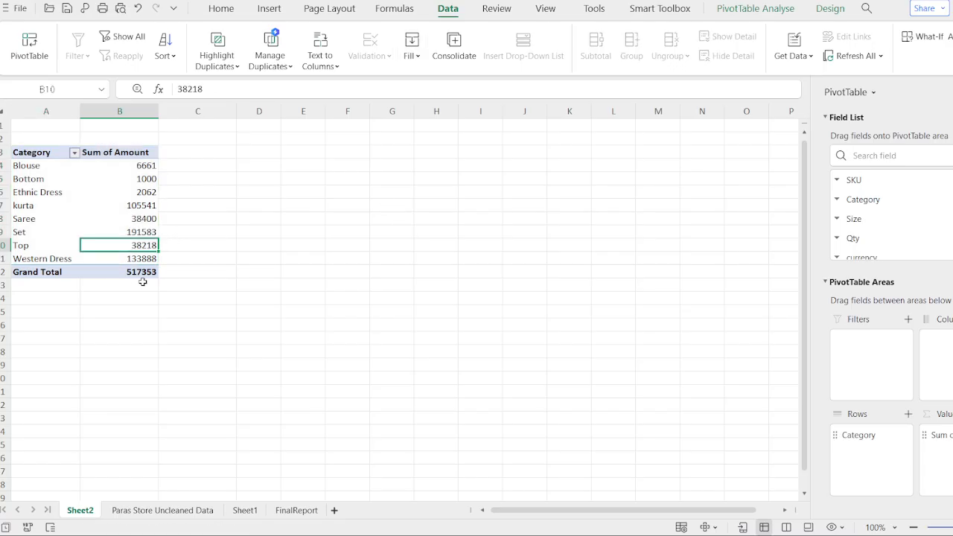
left_click(154, 272)
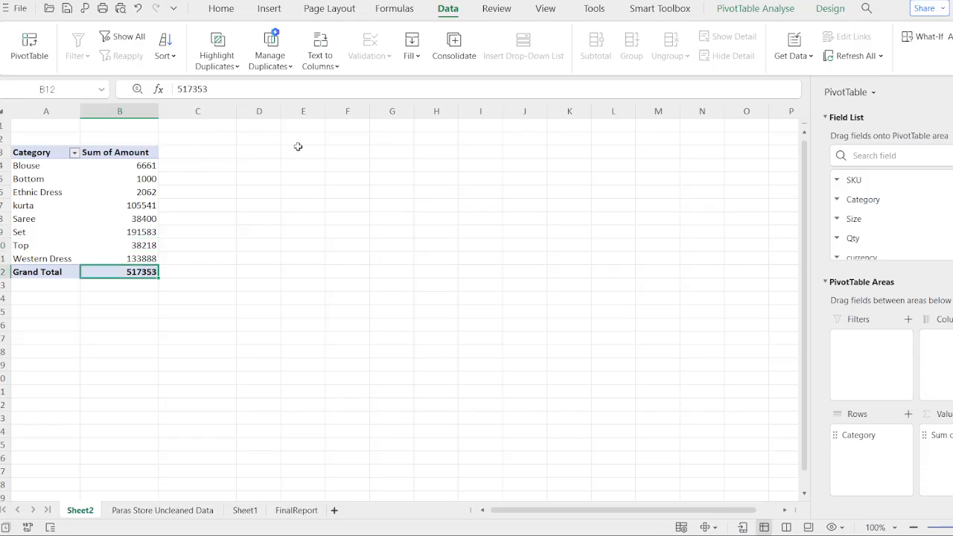
key("shift+Left")
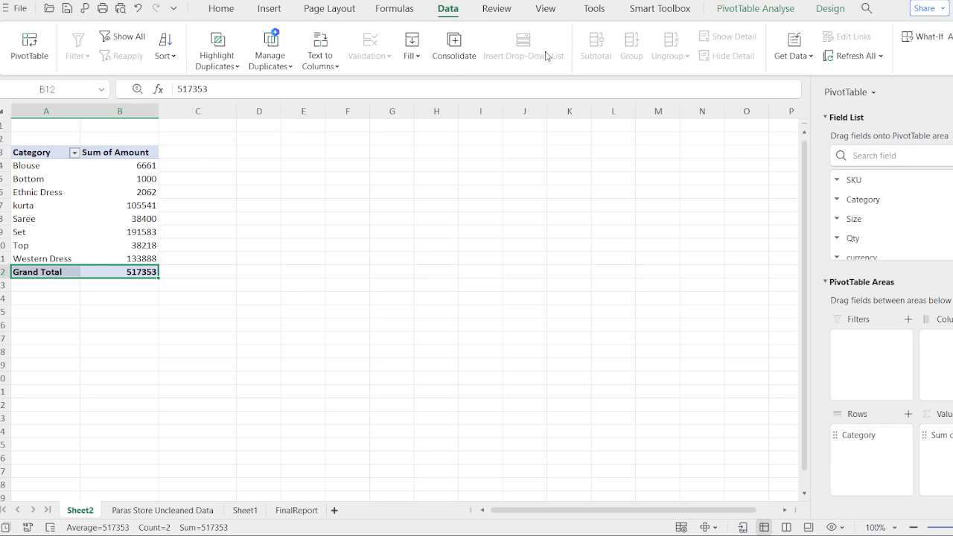
left_click(127, 37)
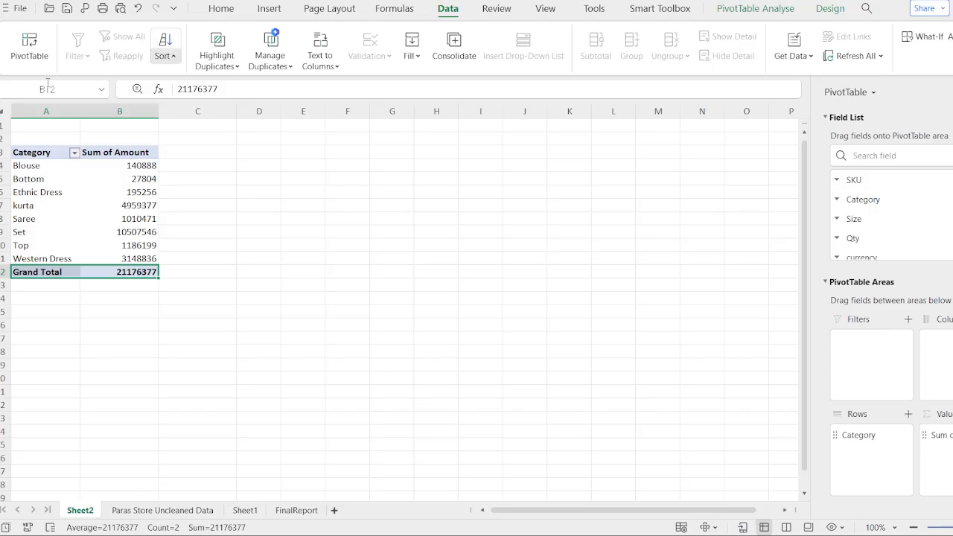
key("ctrl+Page_Down")
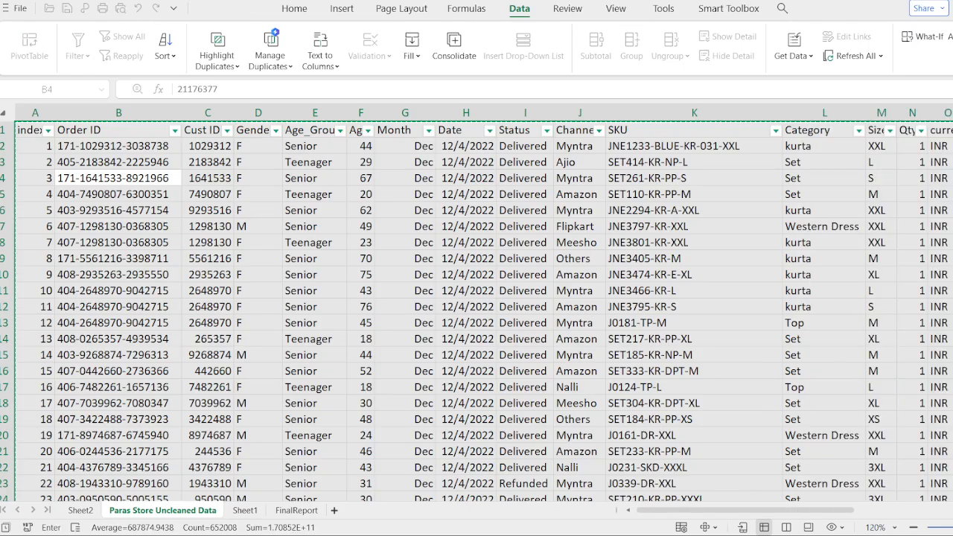
key("ctrl+Page_Up")
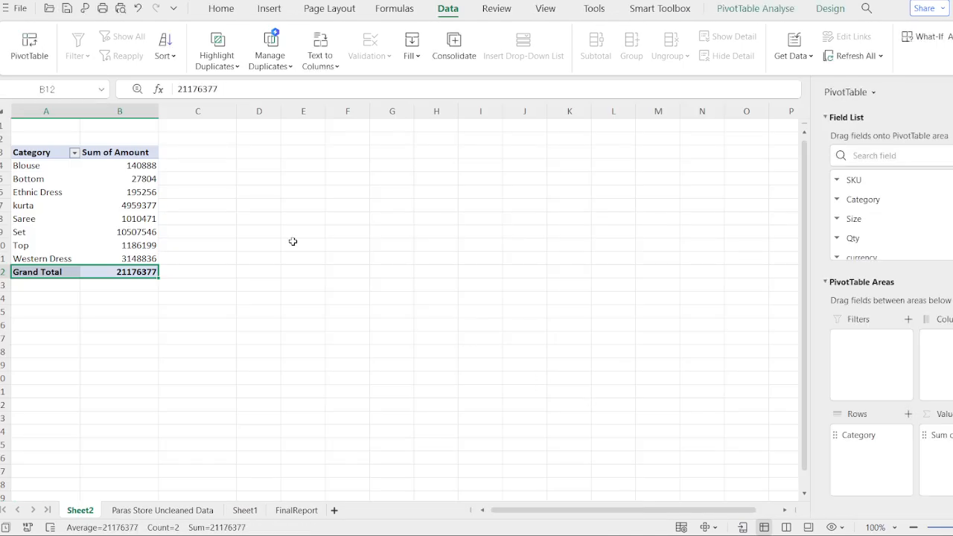
Extract the detail records behind the pivot table's grand total of Sum of Amount into a new sheet.
left_click(124, 221)
left_click(122, 274)
key("shift+Left")
left_click(137, 269)
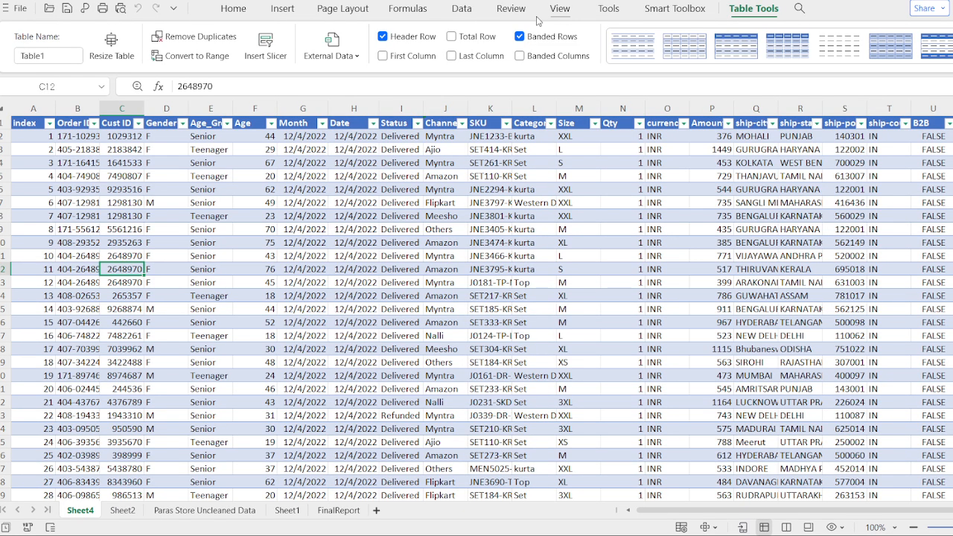
left_click(550, 12)
left_click(400, 10)
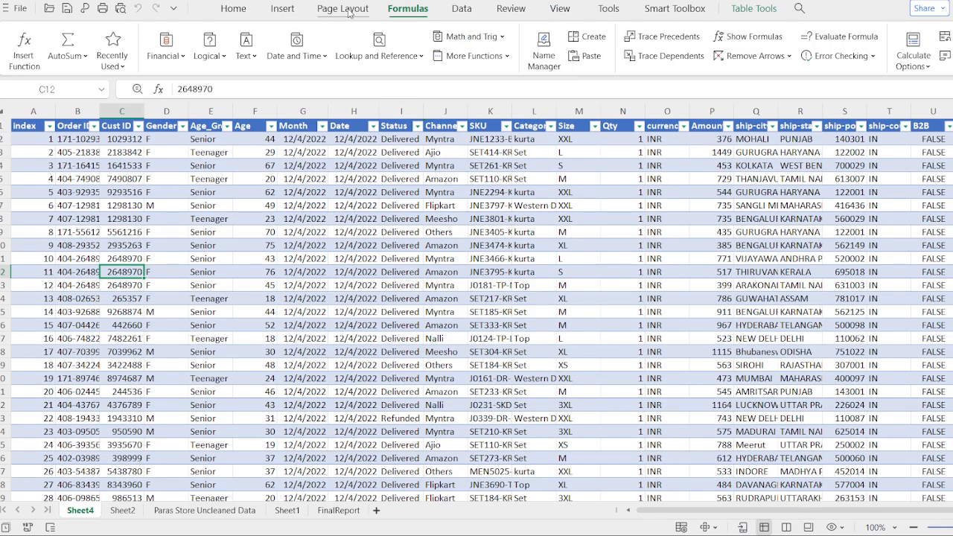
left_click(348, 10)
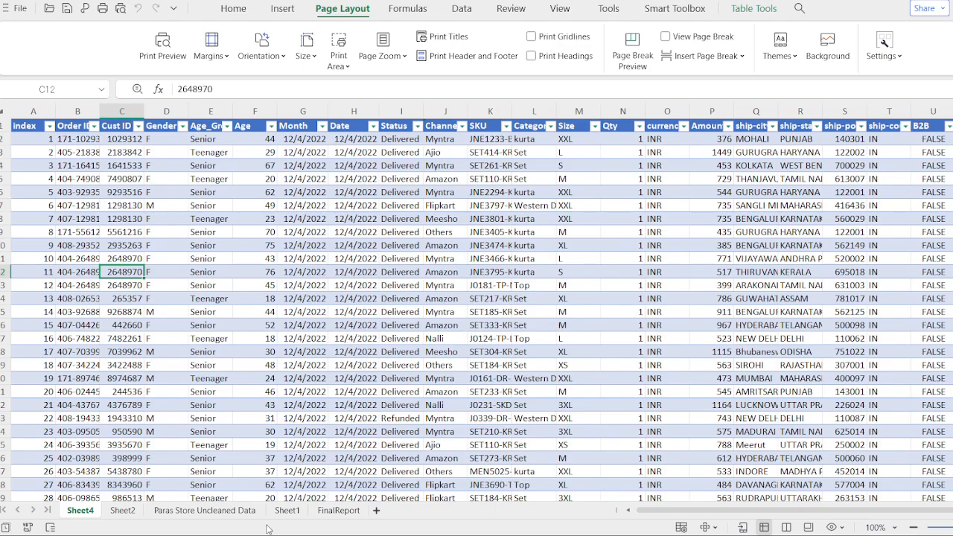
Look briefly at the notes on Sheet1 and return to the Category pivot table on Sheet2.
left_click(286, 511)
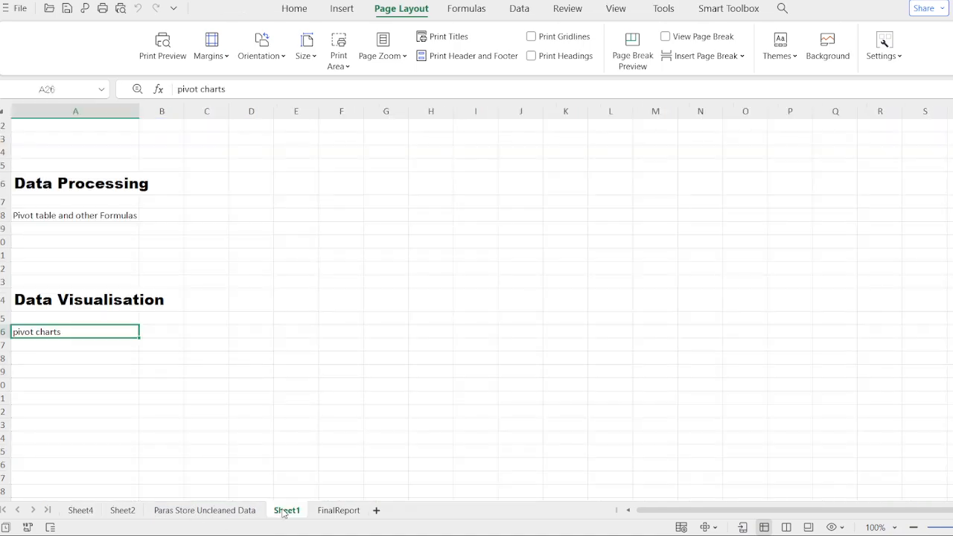
left_click(122, 511)
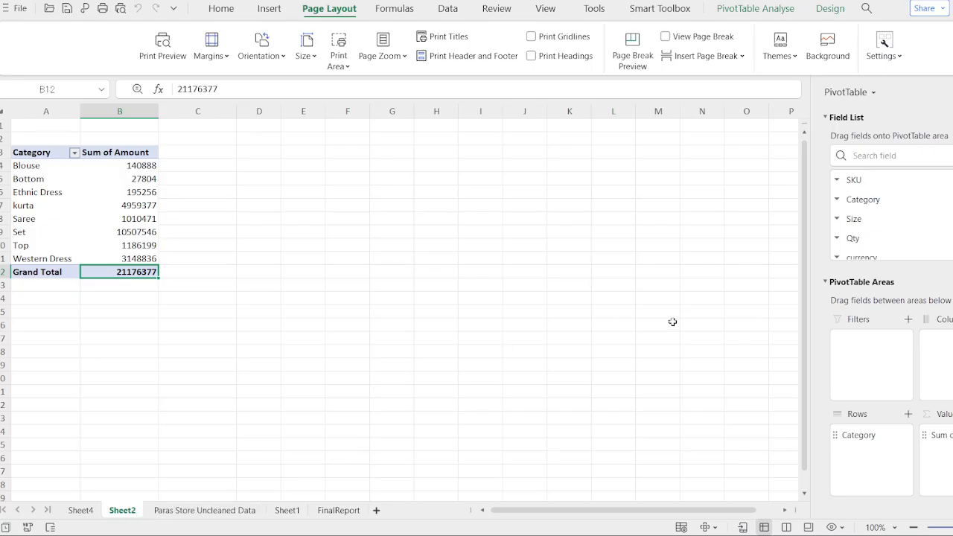
left_click(87, 215)
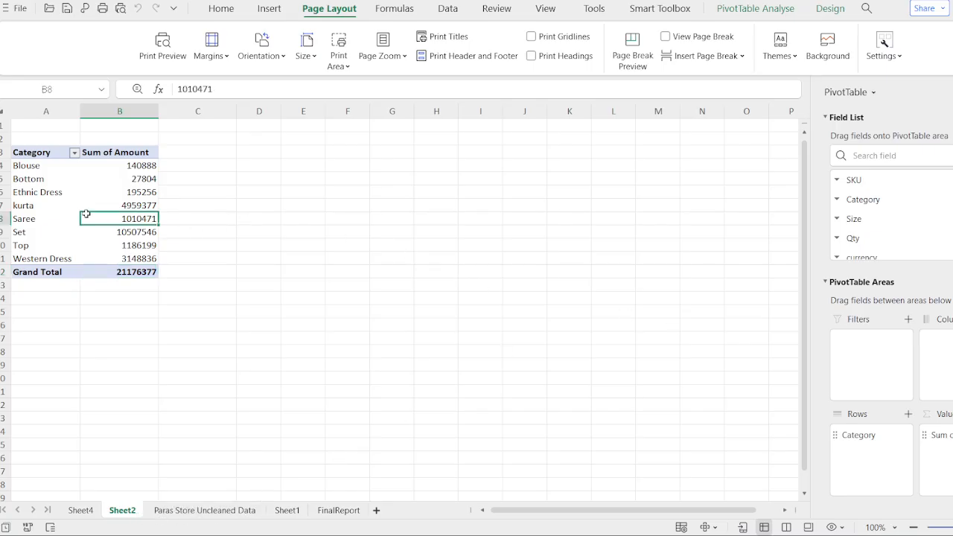
left_click(78, 195)
left_click(456, 10)
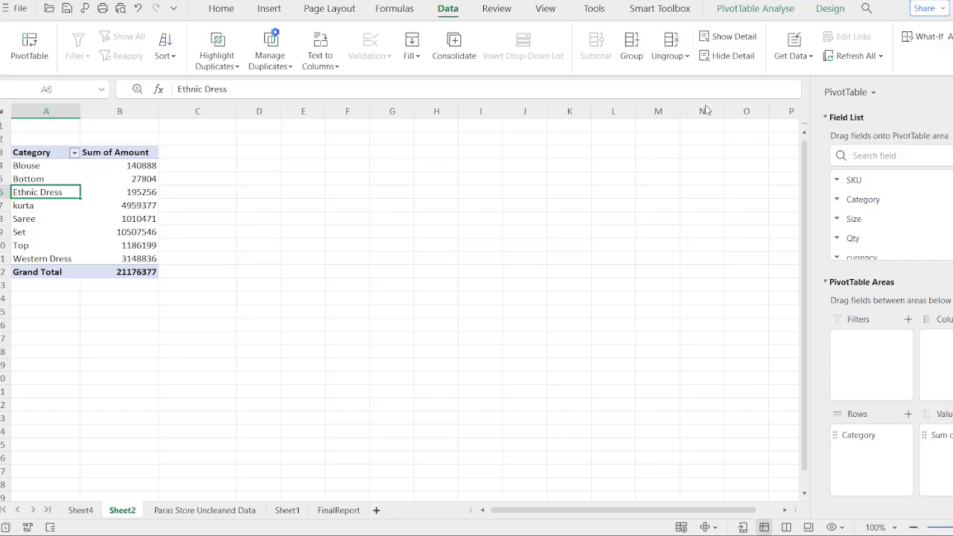
Select the pivot table's headers and category rows in A3:B11, leaving out the Grand Total row.
left_click(134, 246)
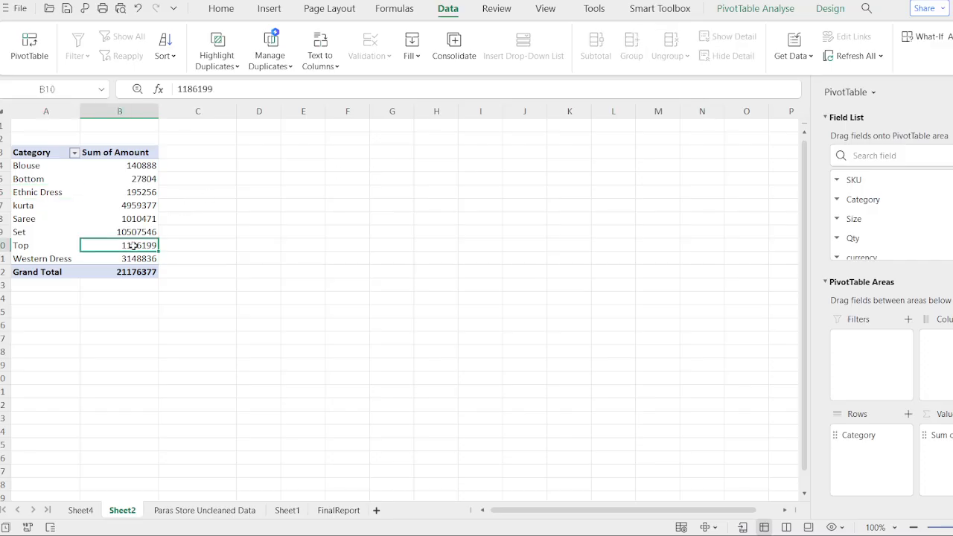
left_click(142, 271)
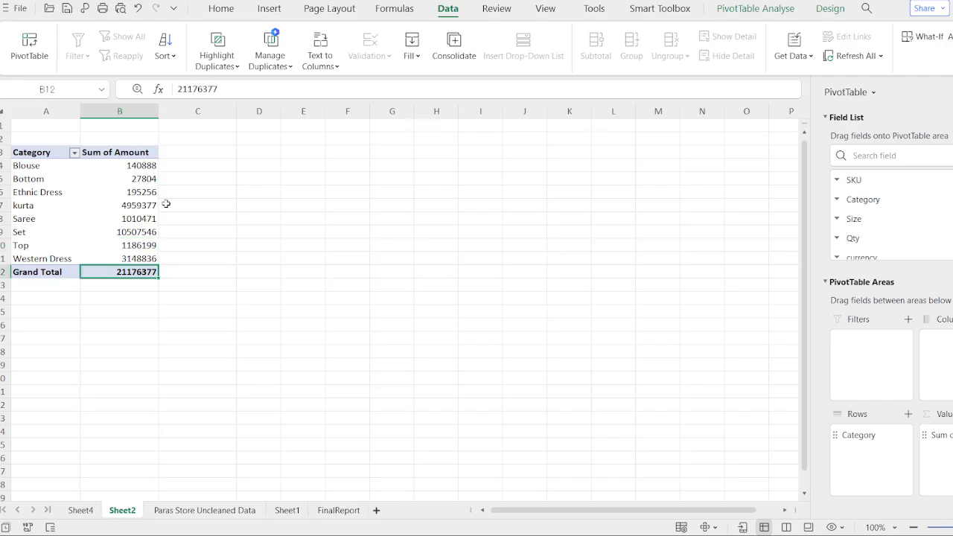
key("shift+Up")
key("shift+Up")
key("Up")
key("shift+Up")
key("Up")
key("Up")
key("Up")
key("Up")
key("Up")
key("Up")
key("Up")
key("Up")
key("shift+Left")
key("shift+Down")
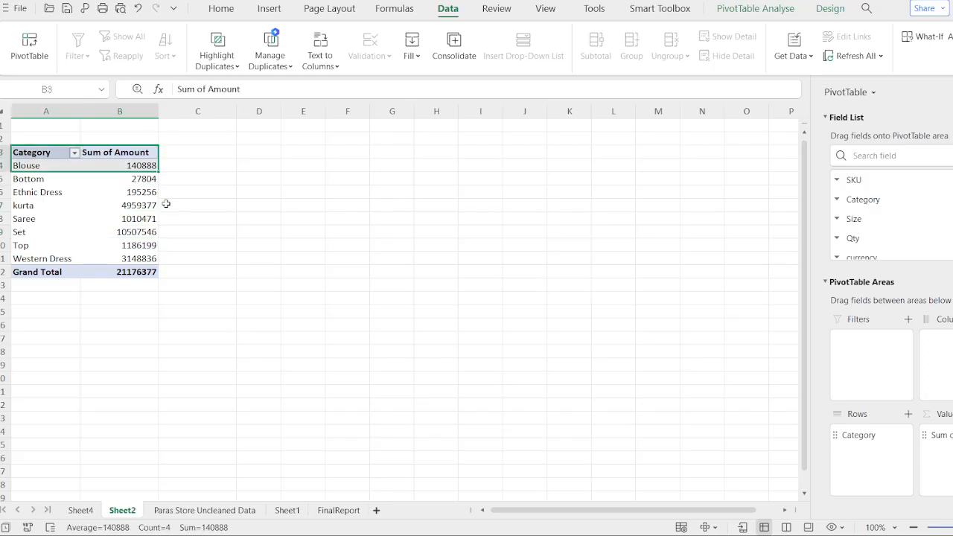
key("shift+Down")
key("shift+Down")
key("shift+Down")
key("shift+Down")
key("shift+Down")
key("shift+Down")
key("shift+Down")
key("shift+Down")
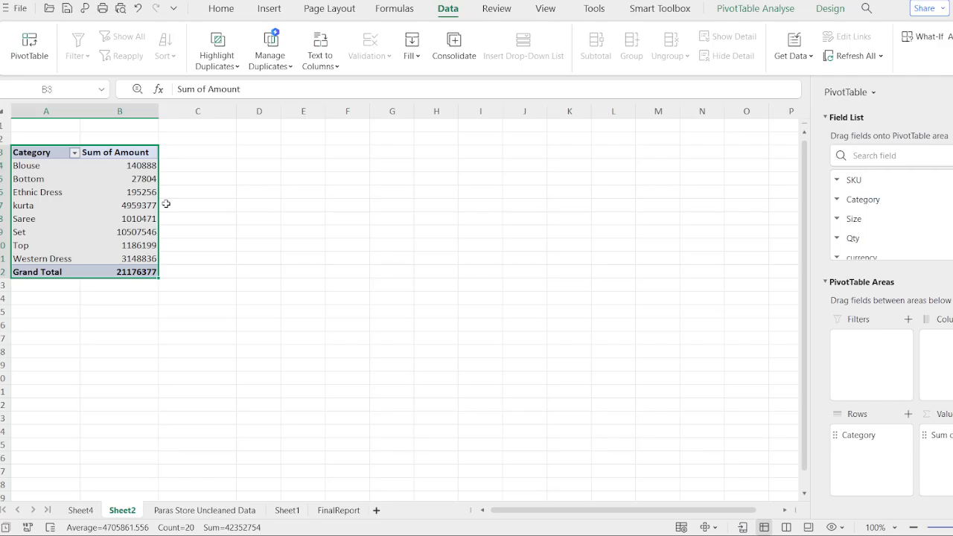
key("shift+Up")
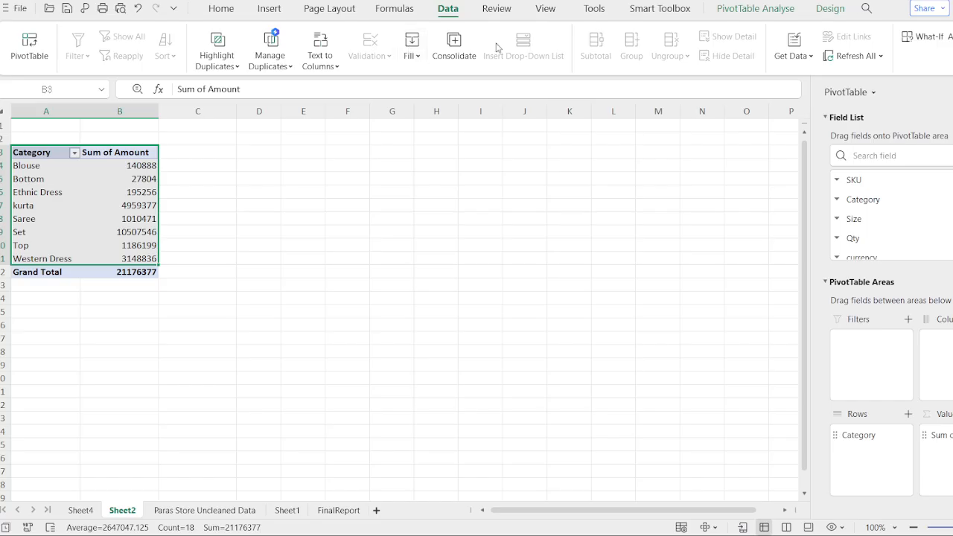
left_click(545, 10)
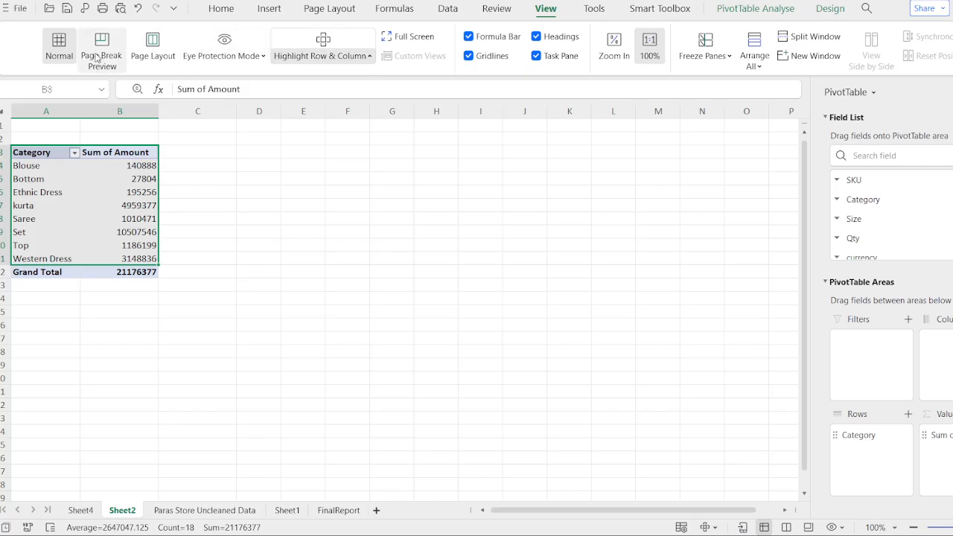
left_click(327, 10)
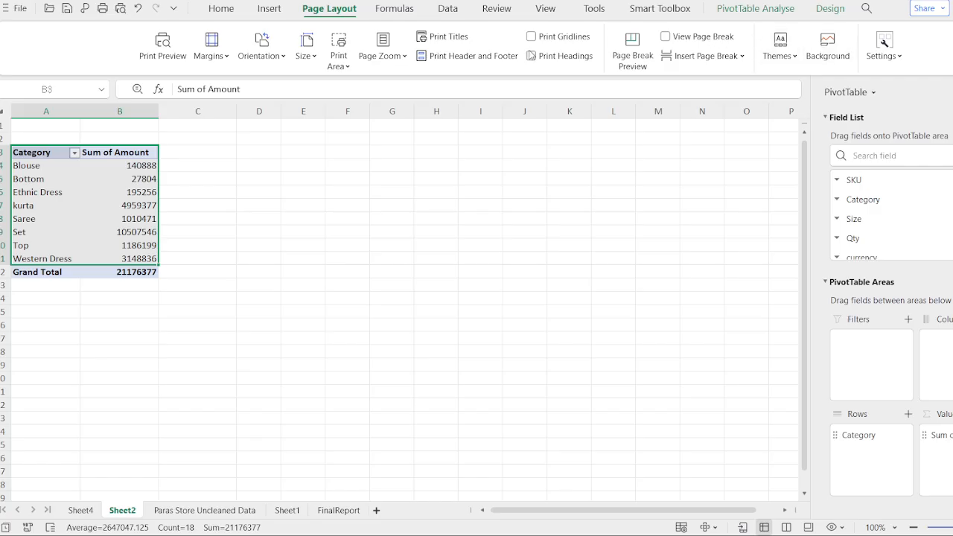
left_click(272, 11)
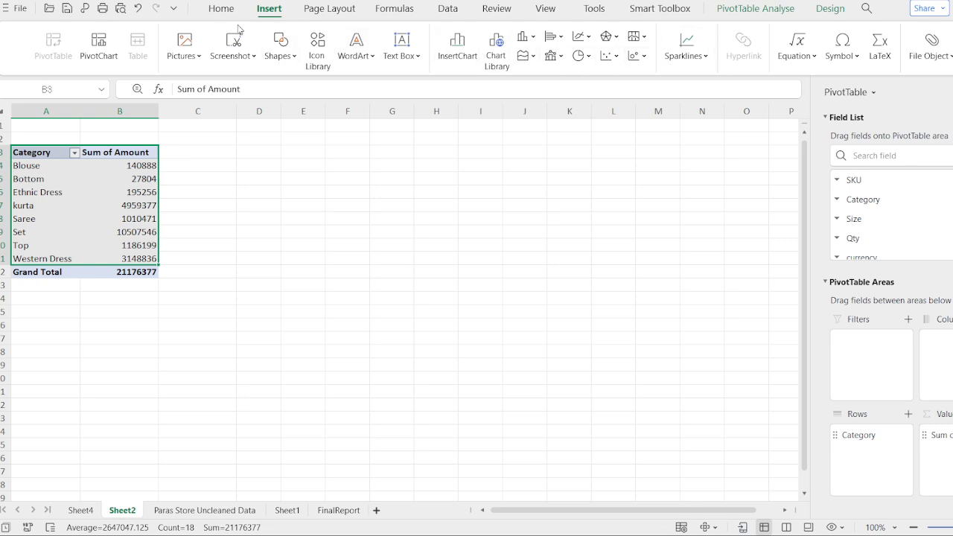
left_click(221, 9)
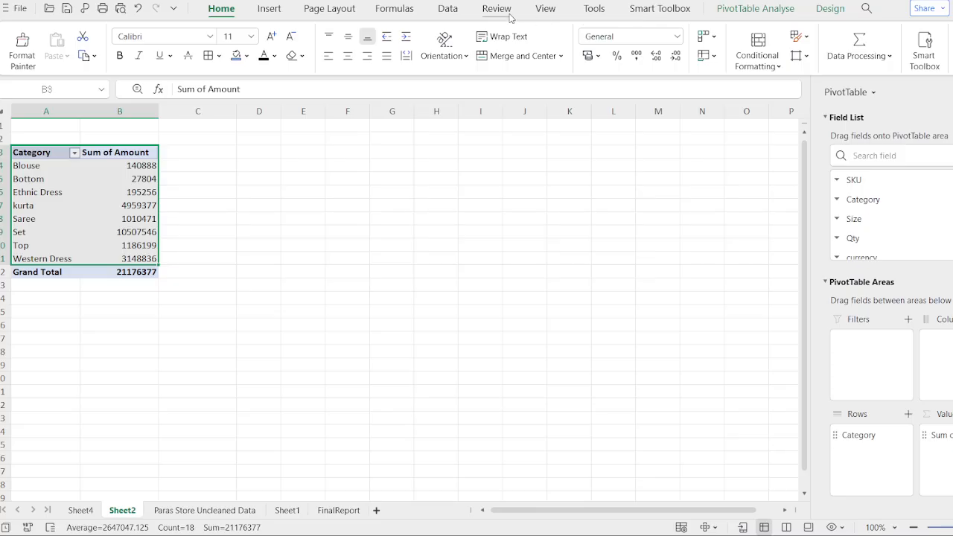
left_click(450, 11)
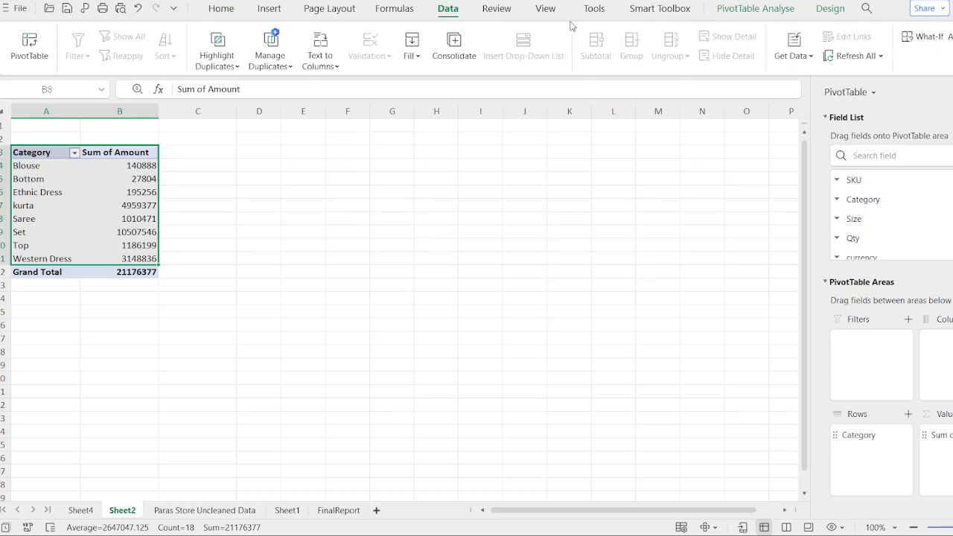